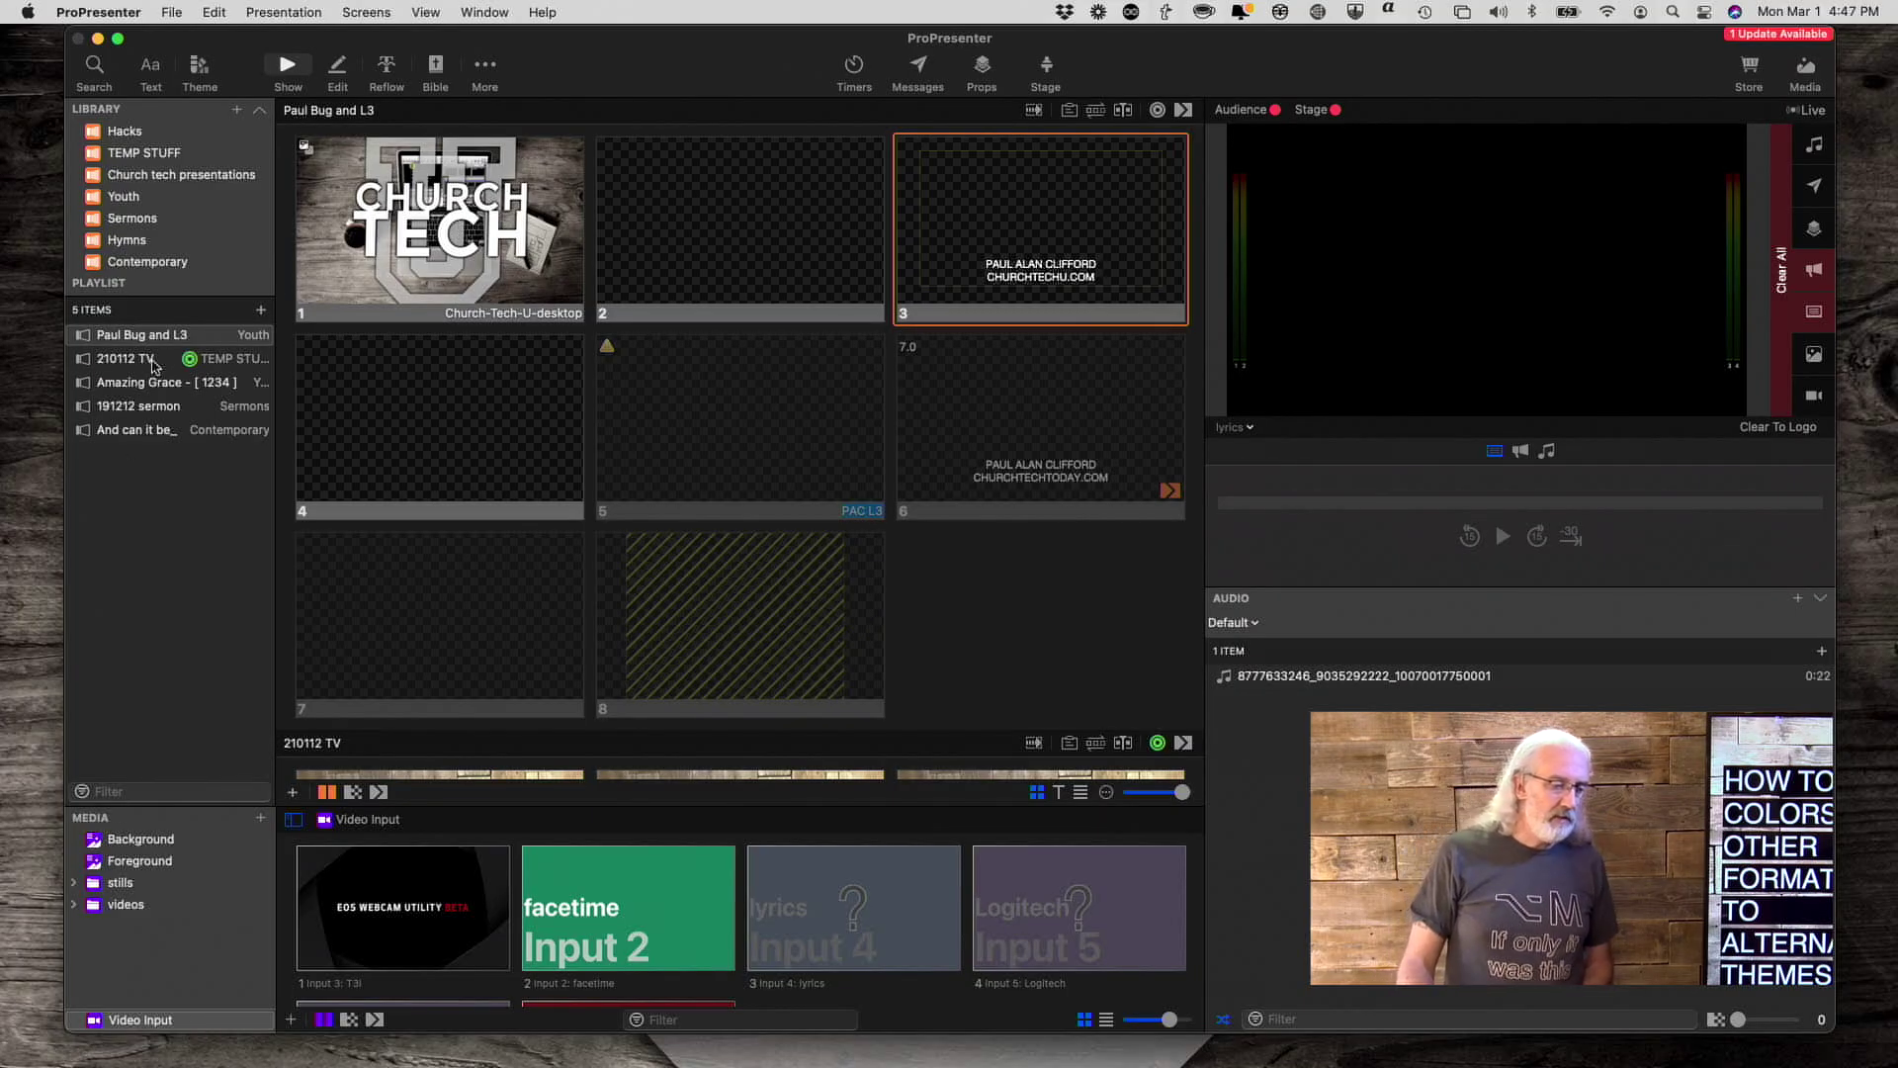
- Open the 191212 sermon slides, set the lyrics look's theme to None, and take slide 2 live
{"action": "left_click", "coordinate": [140, 412]}
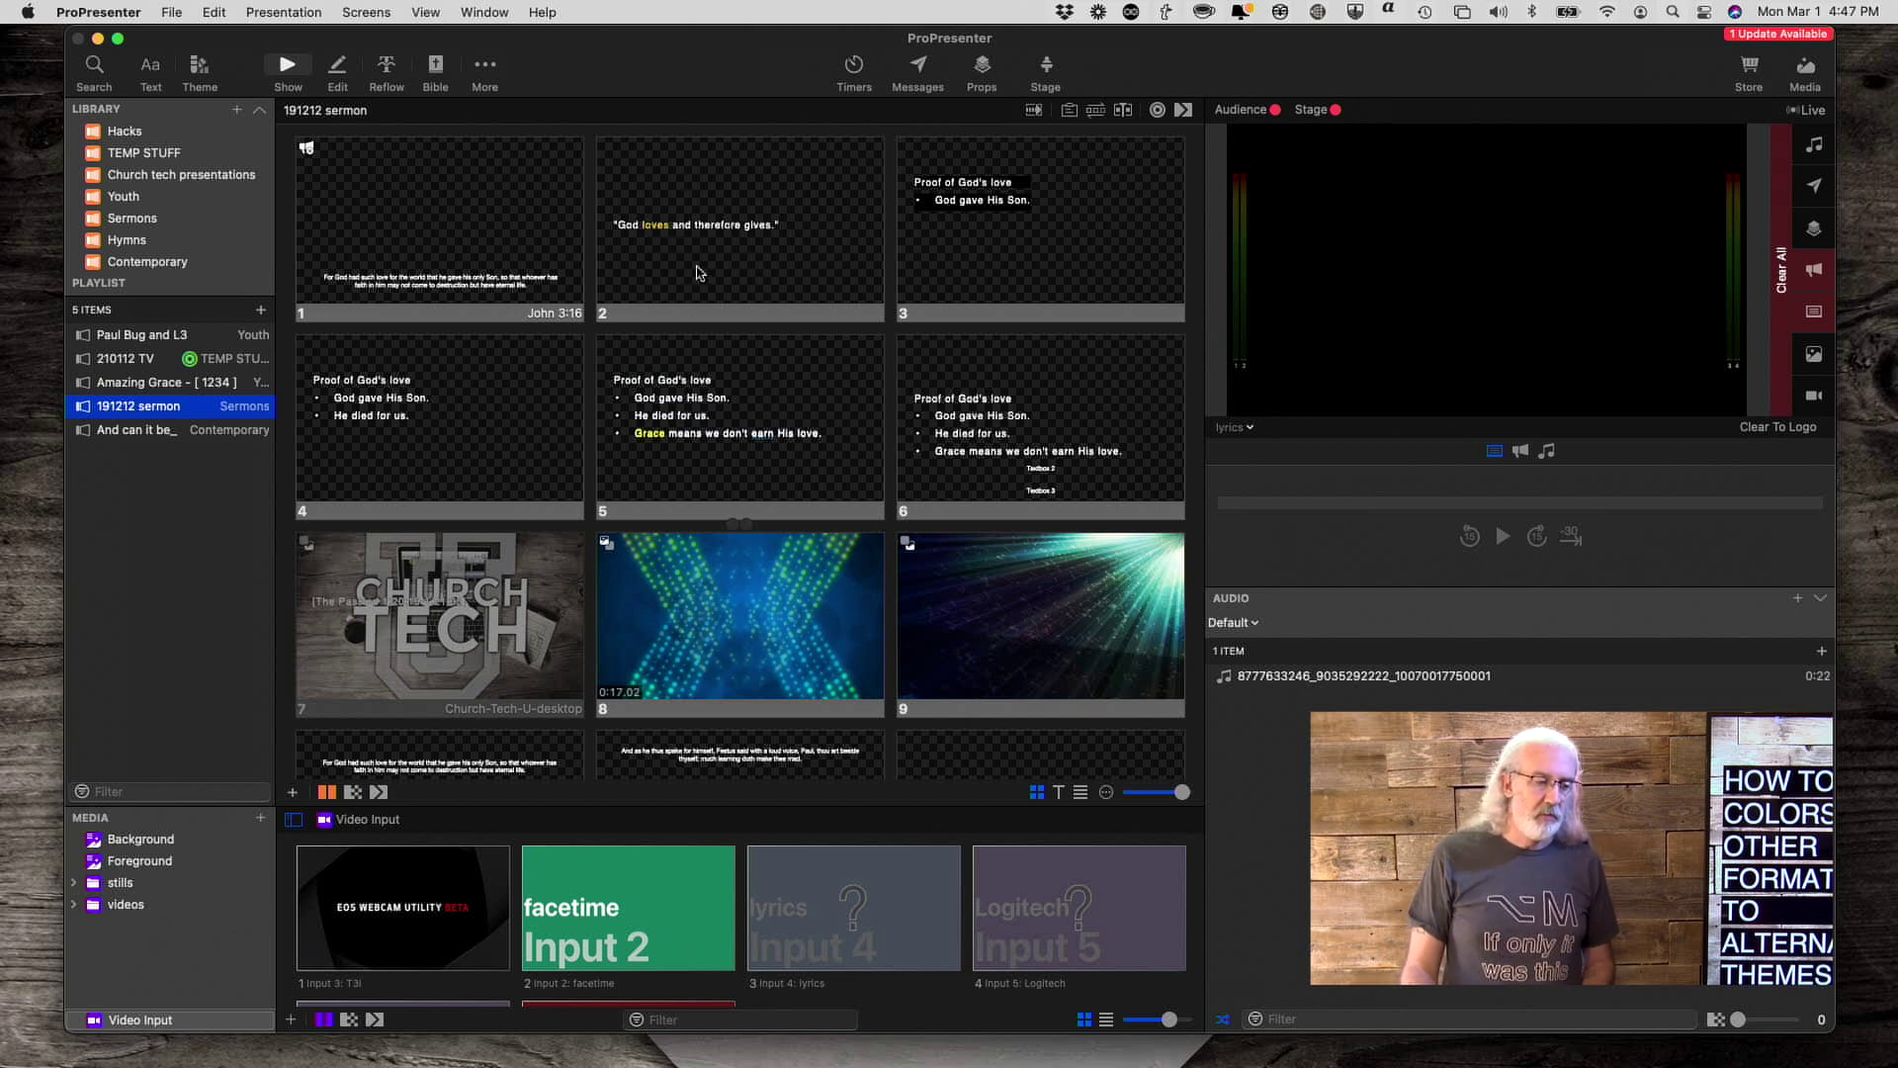
{"action": "left_click", "coordinate": [377, 13]}
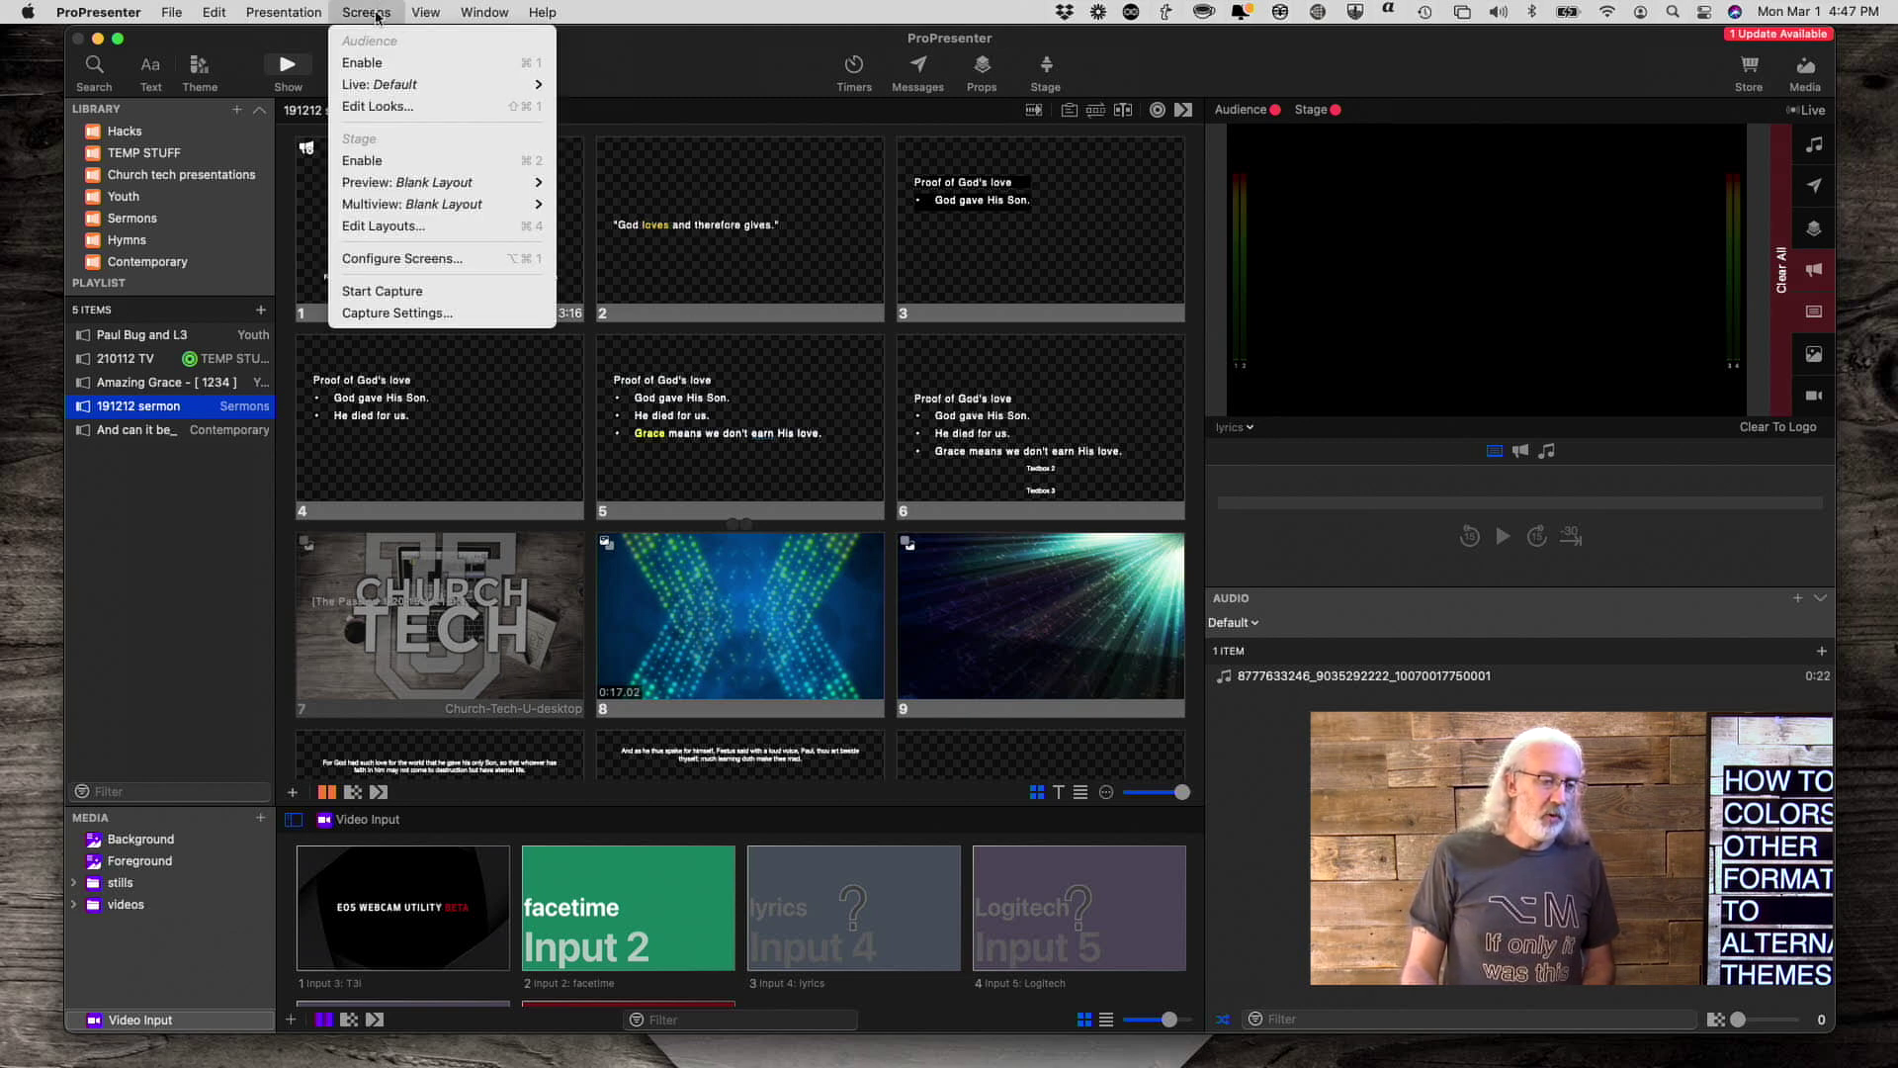
{"action": "left_click", "coordinate": [376, 108]}
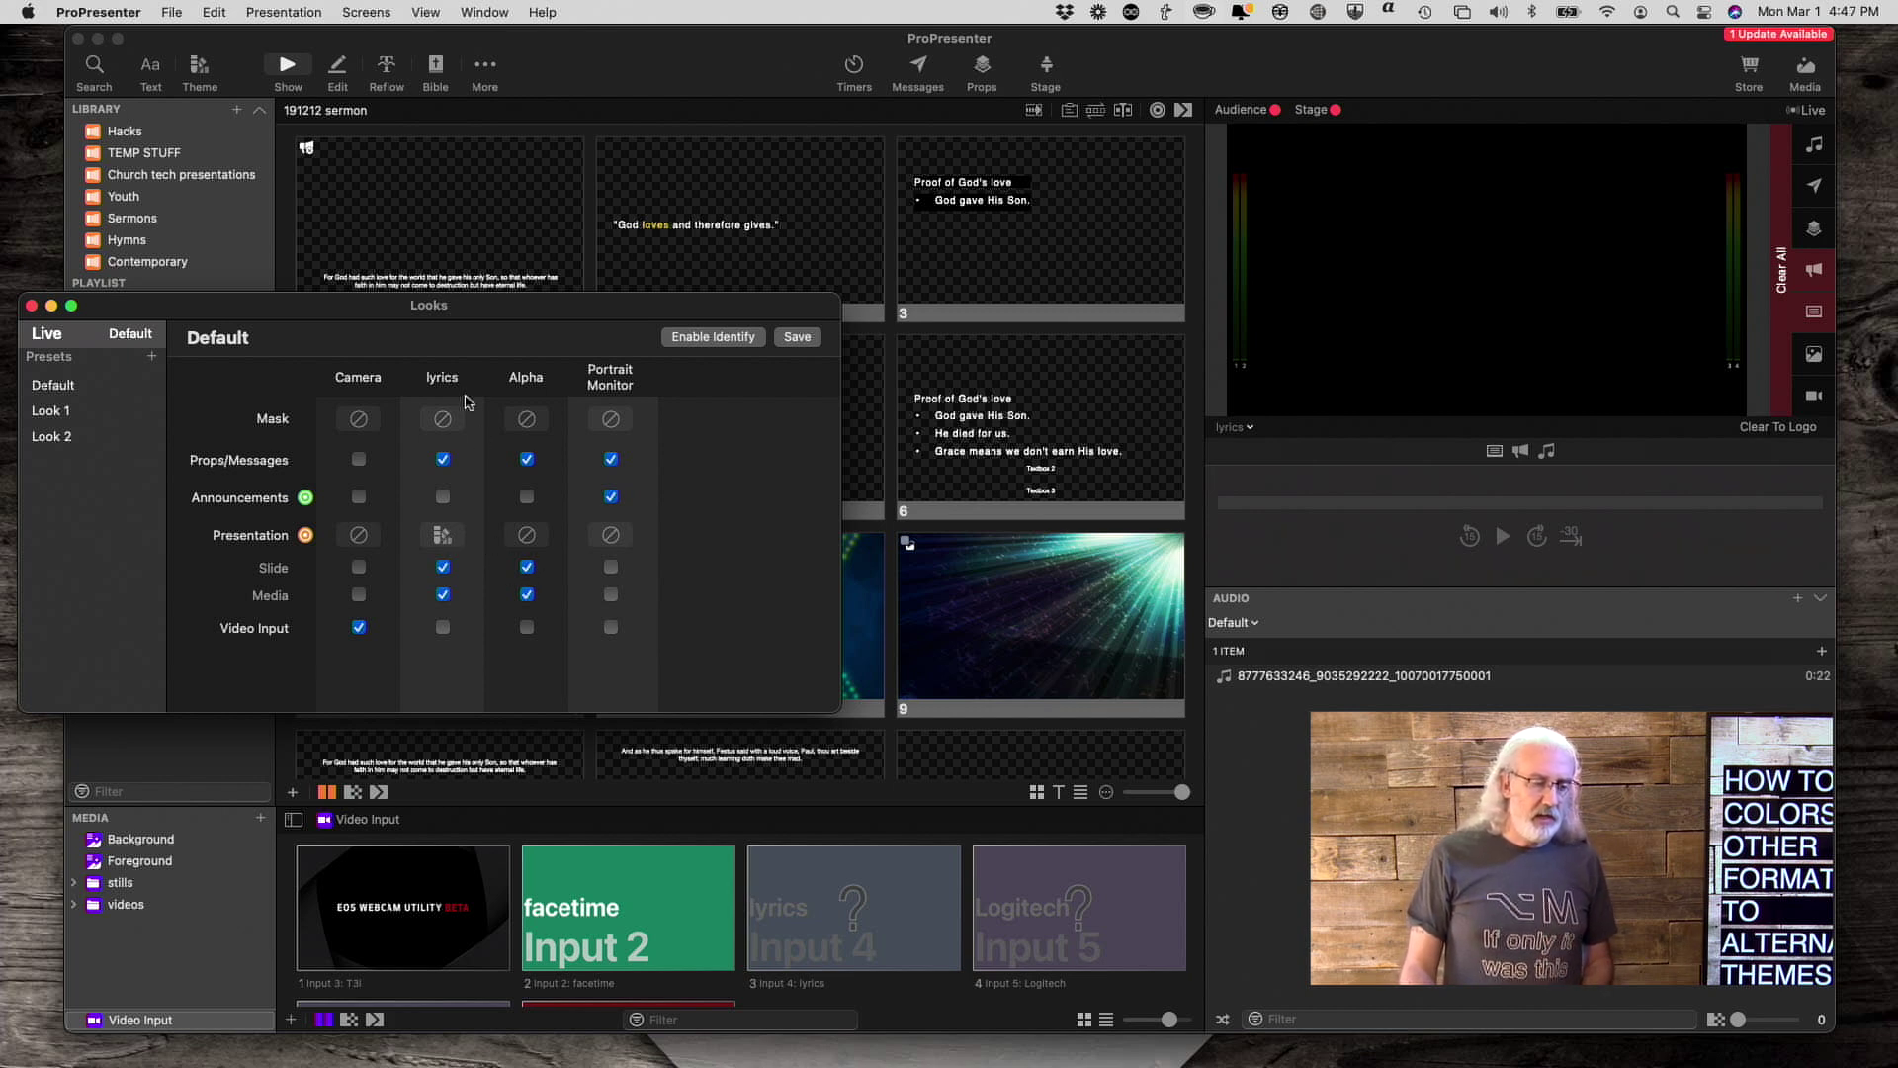
{"action": "left_click", "coordinate": [433, 539]}
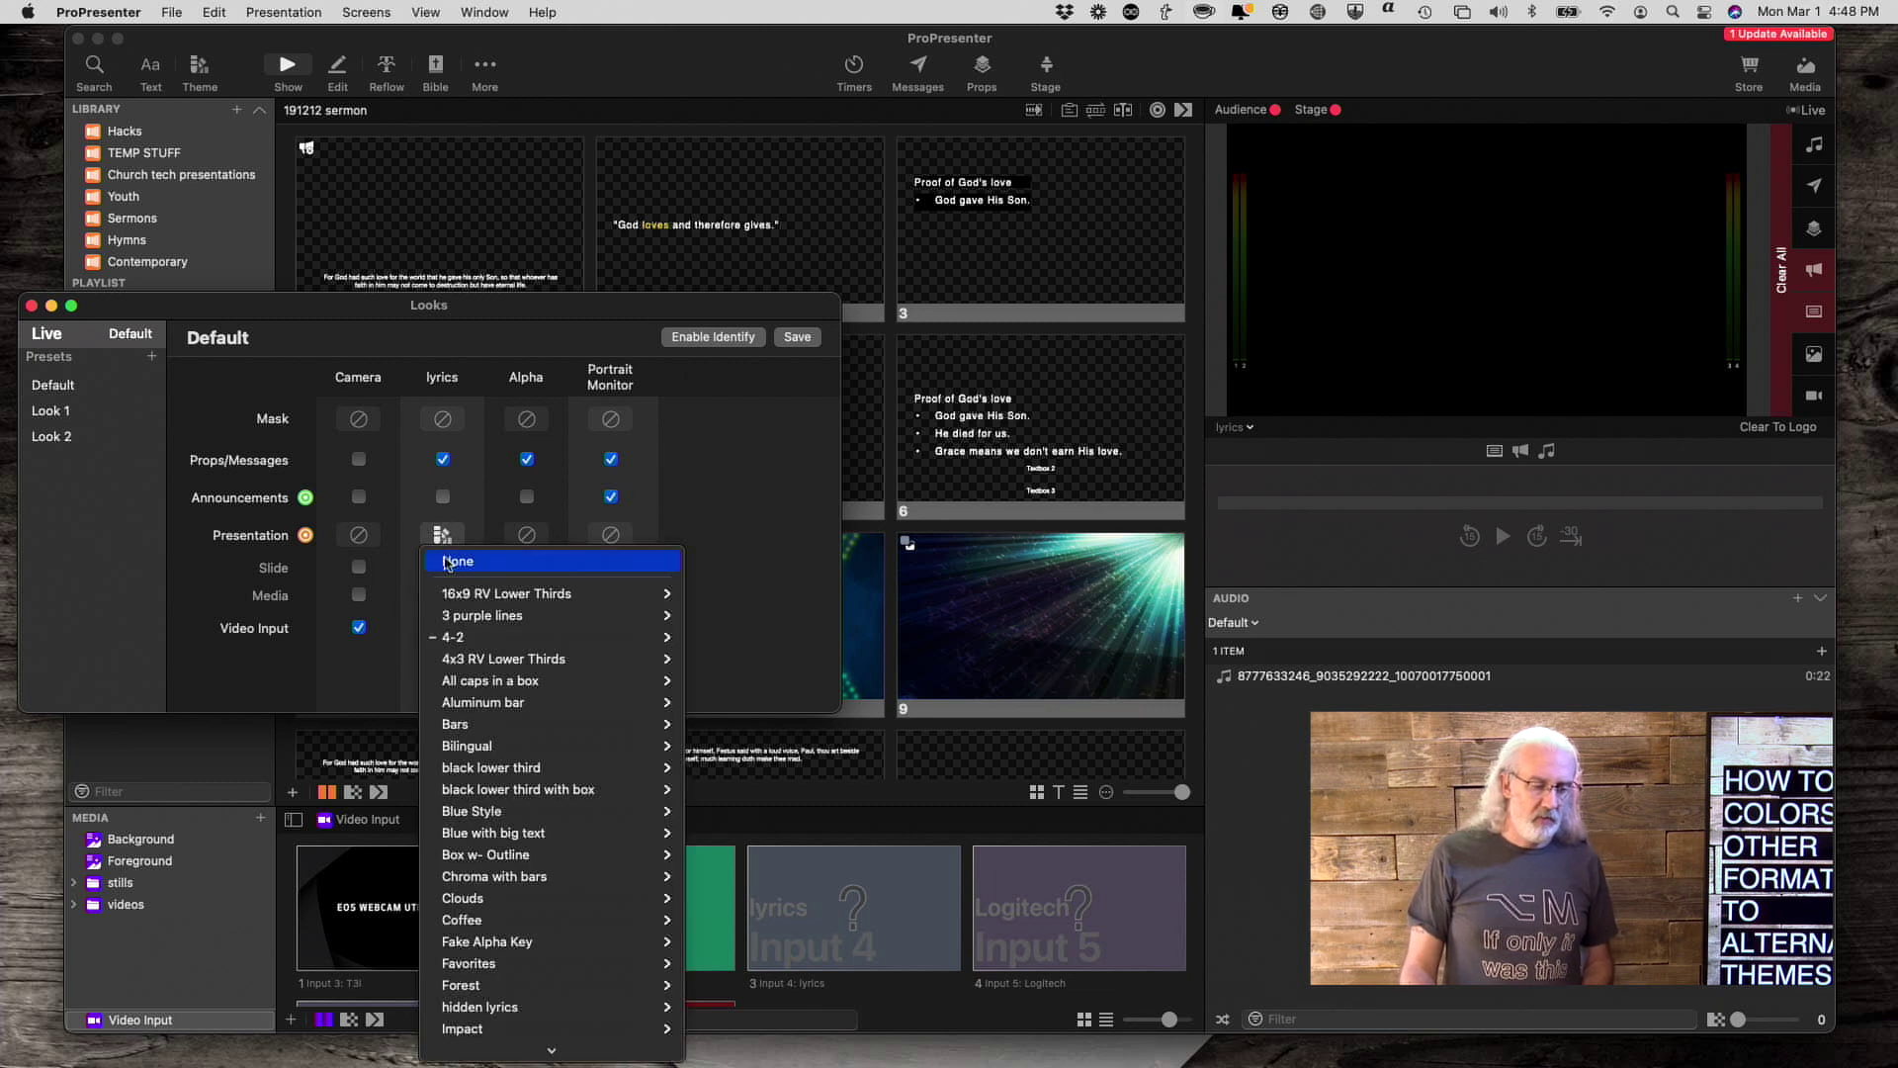
{"action": "left_click", "coordinate": [445, 562]}
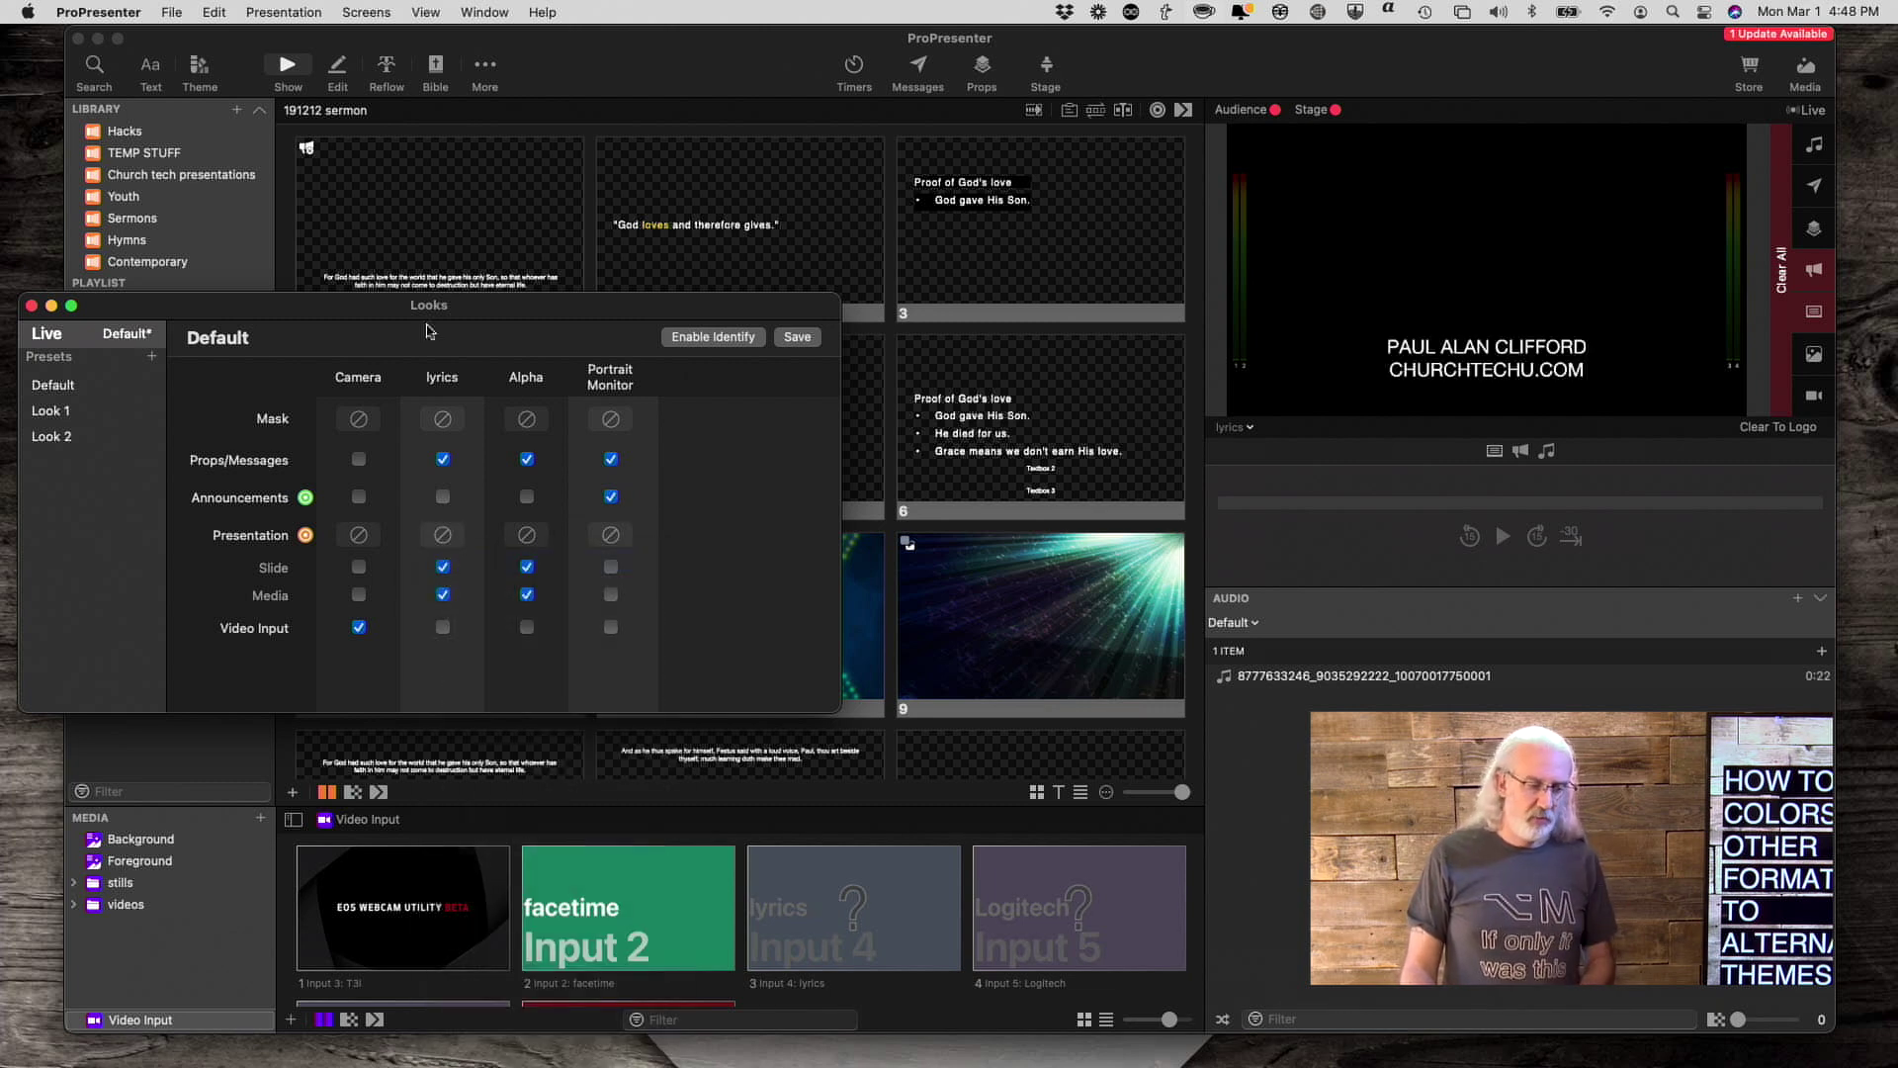
{"action": "left_click", "coordinate": [32, 305]}
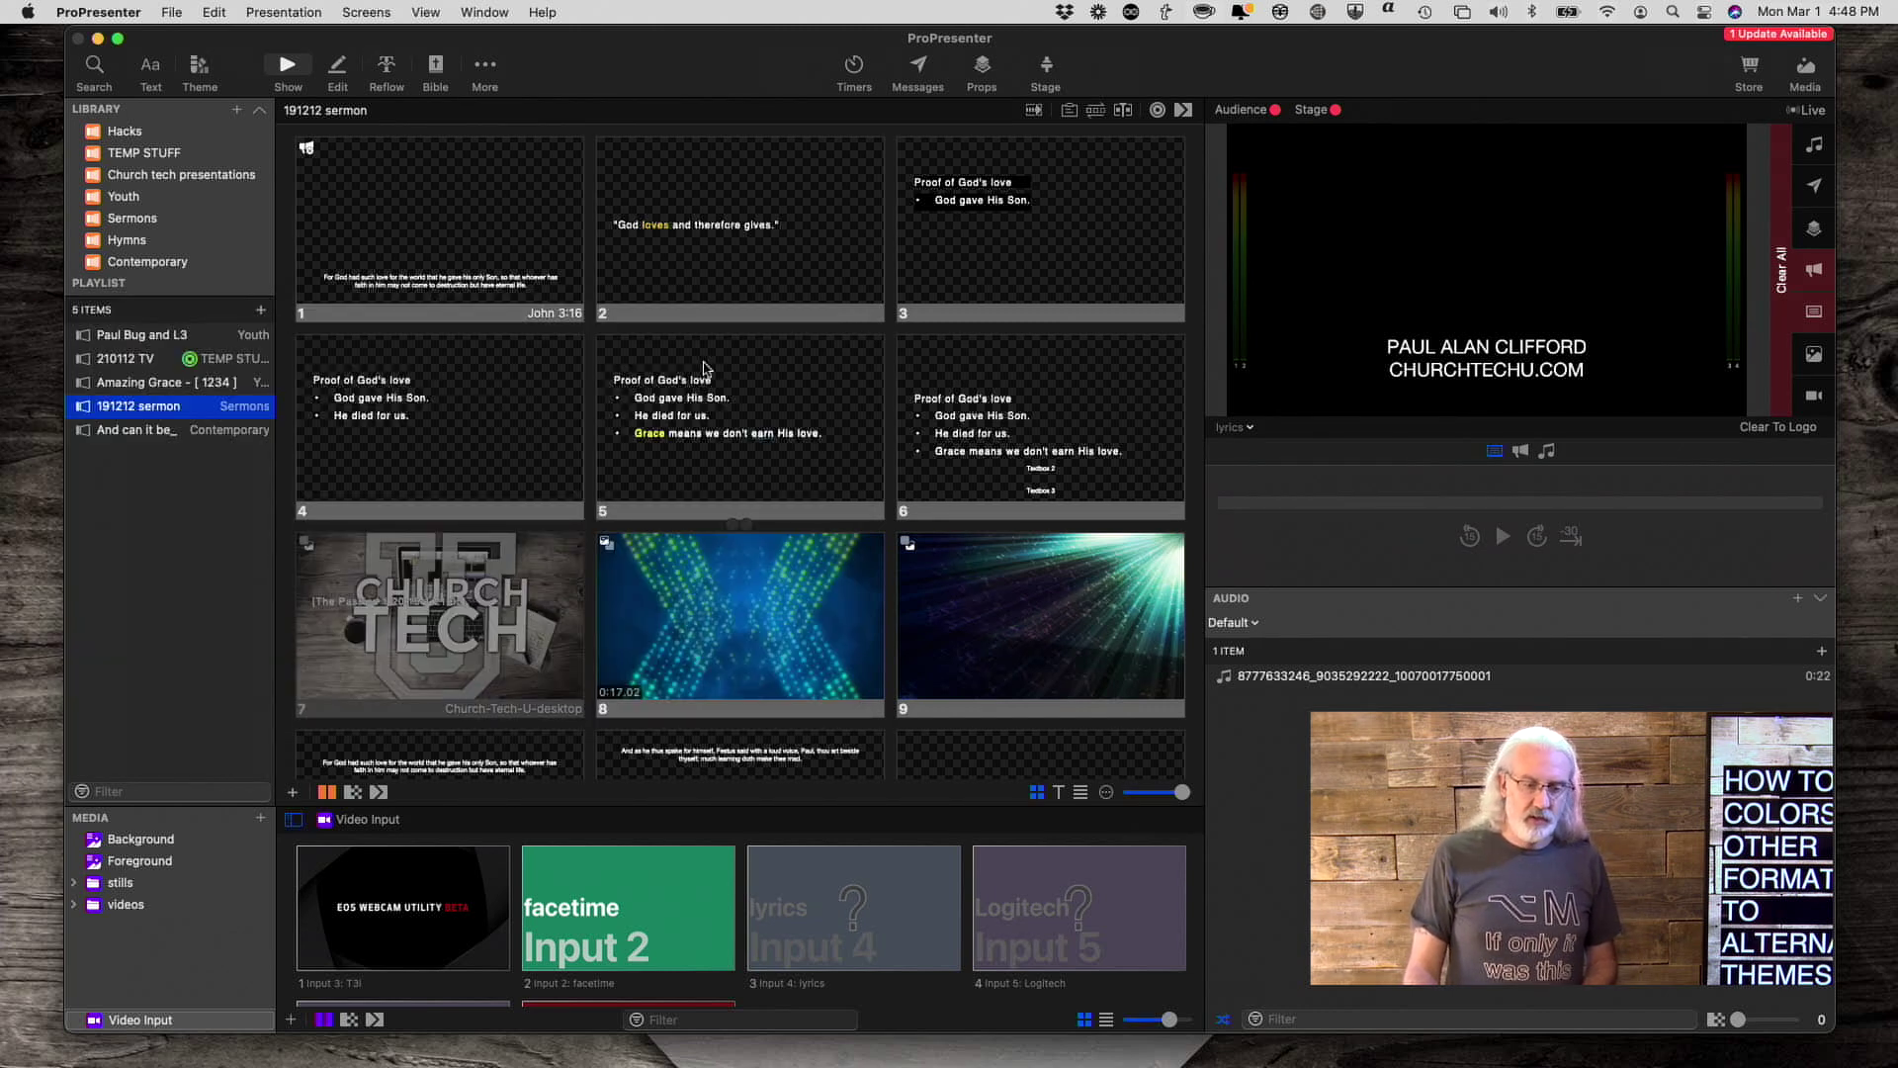
{"action": "left_click", "coordinate": [754, 269]}
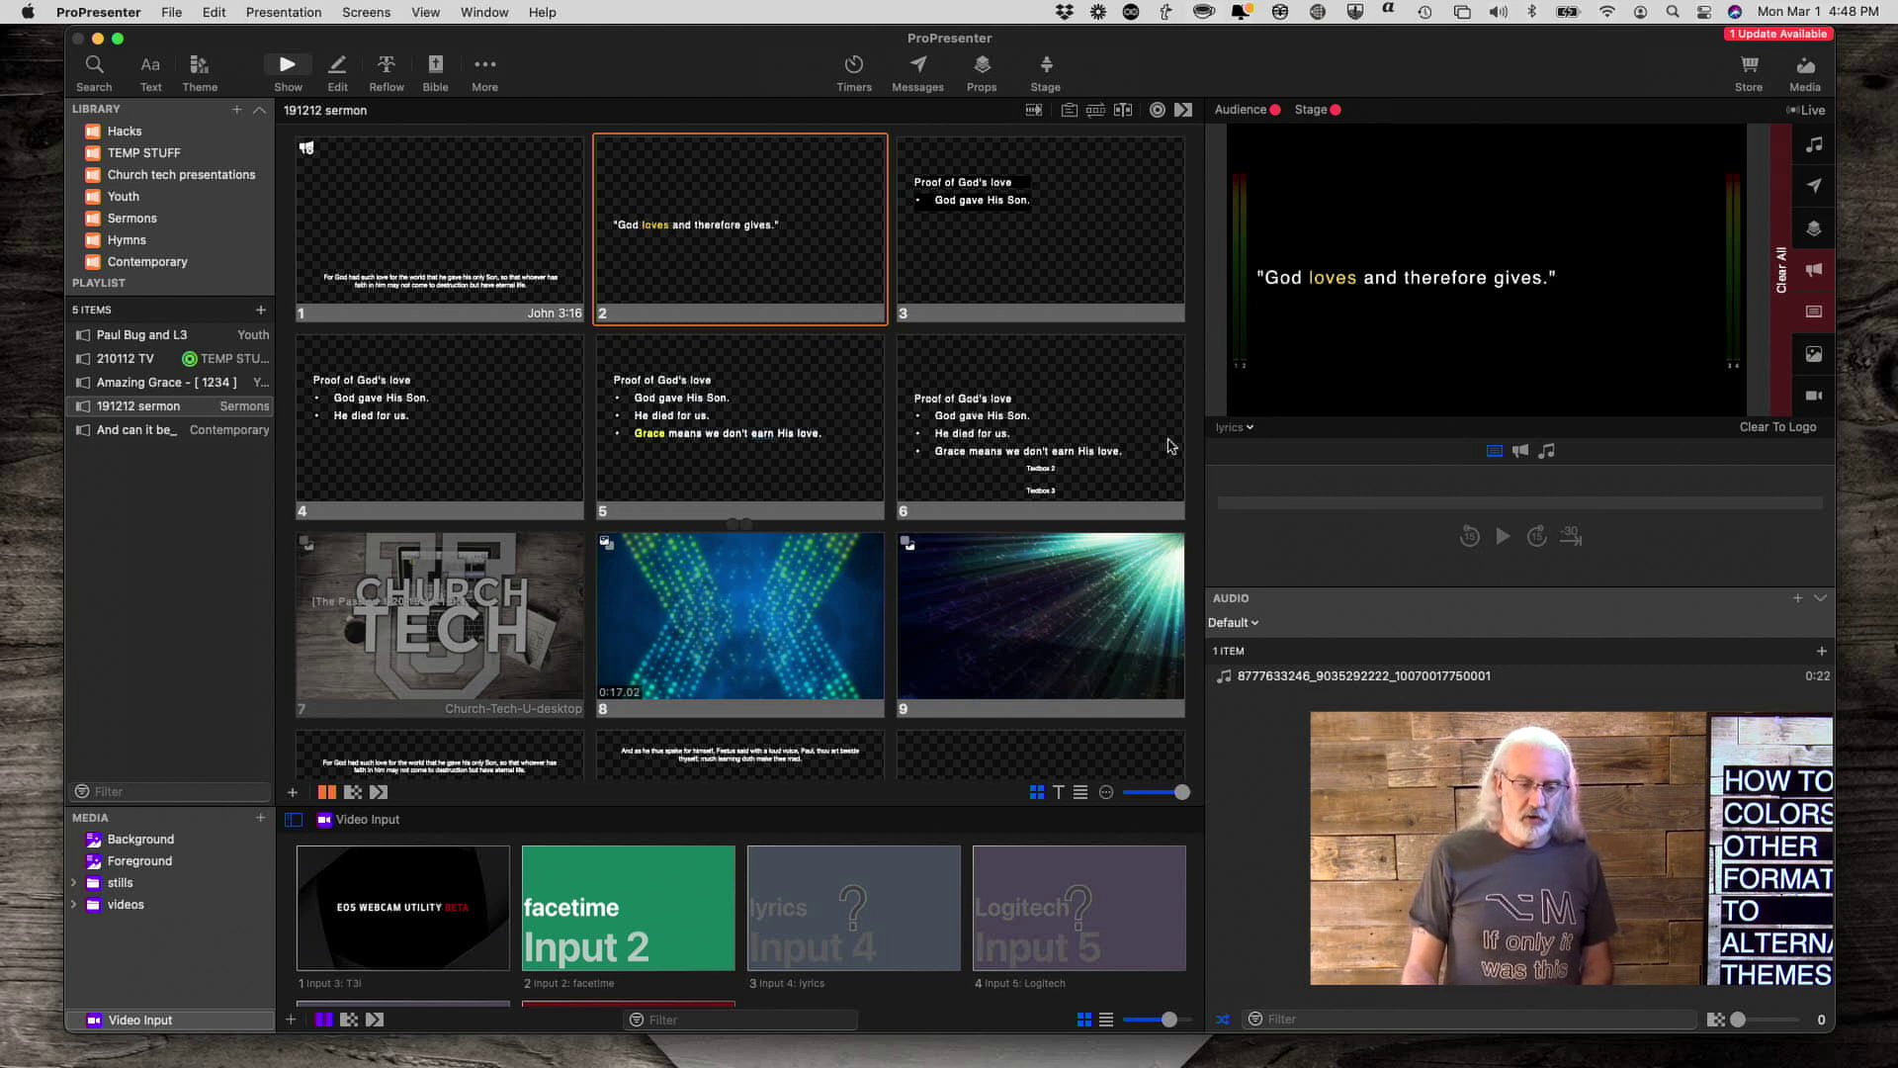
- Switch the output preview from the lyrics screen to the Alpha screen
{"action": "left_click", "coordinate": [1250, 430]}
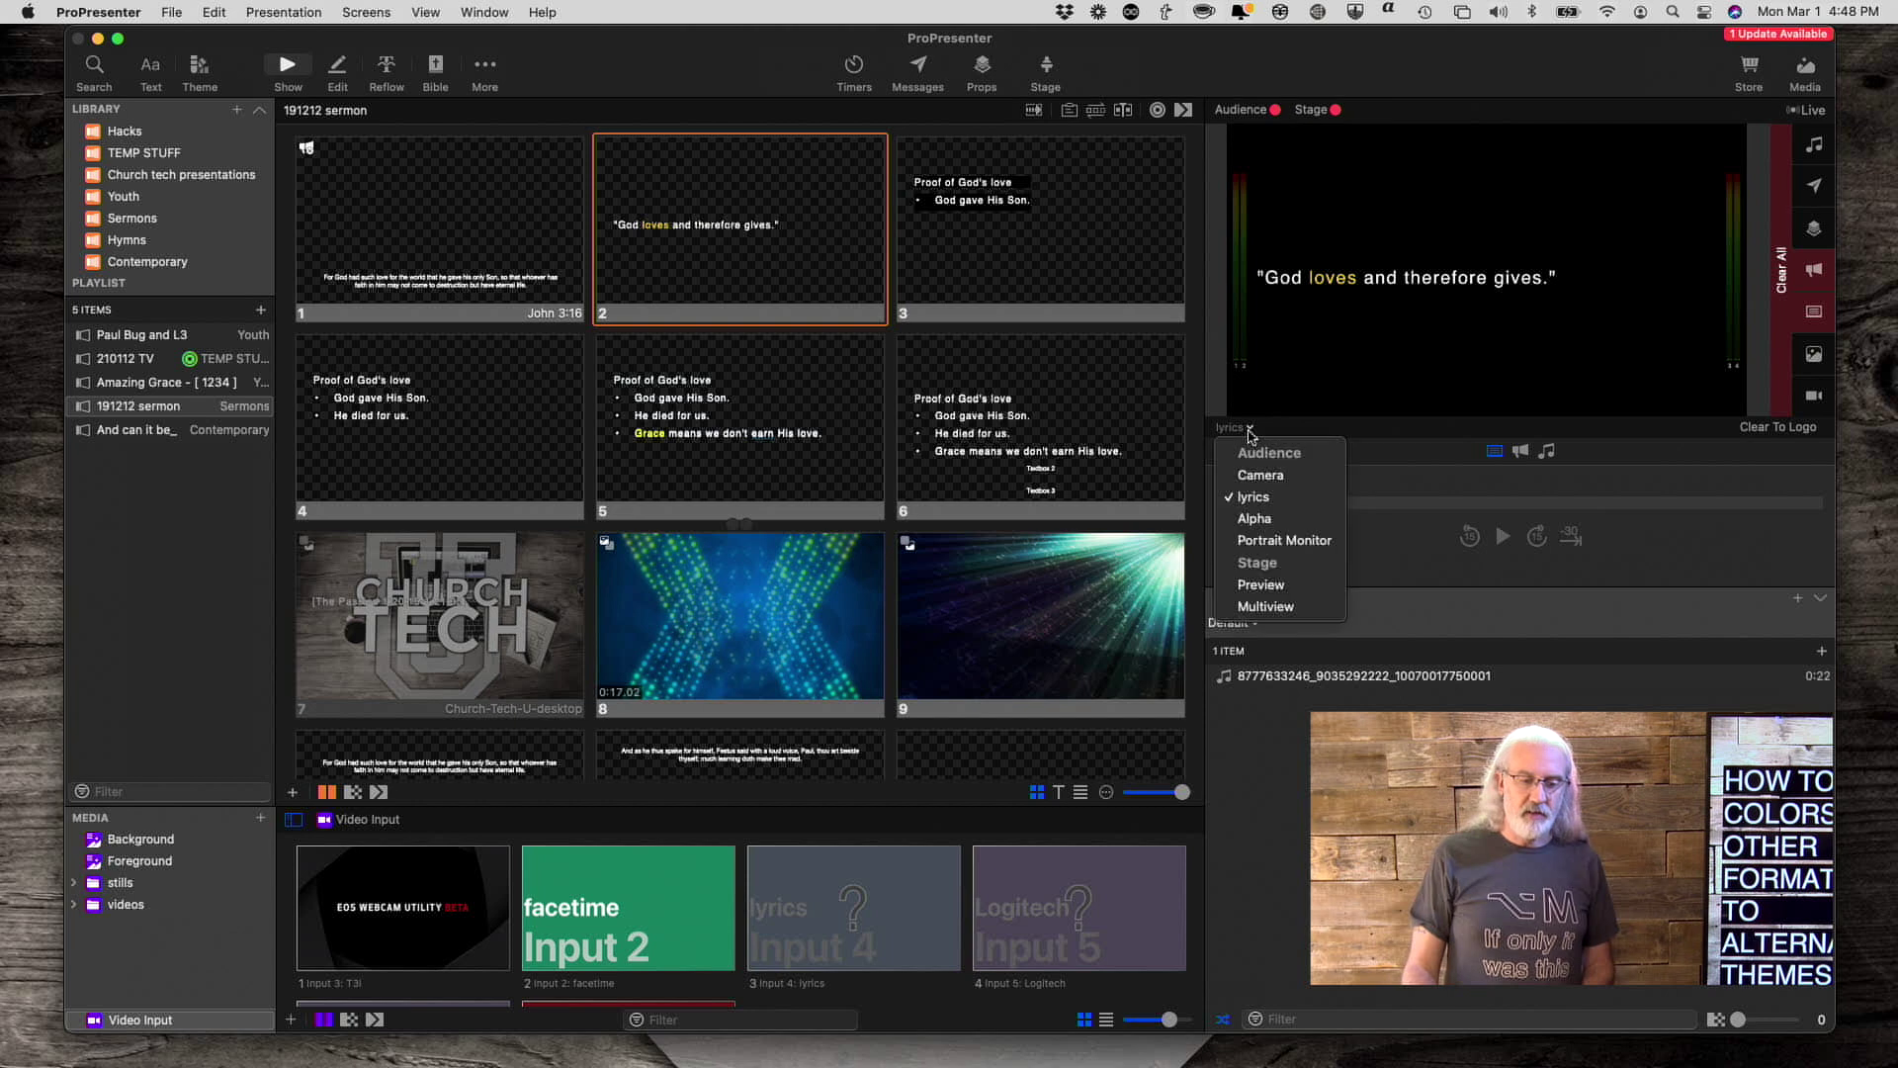
{"action": "left_click", "coordinate": [1254, 519]}
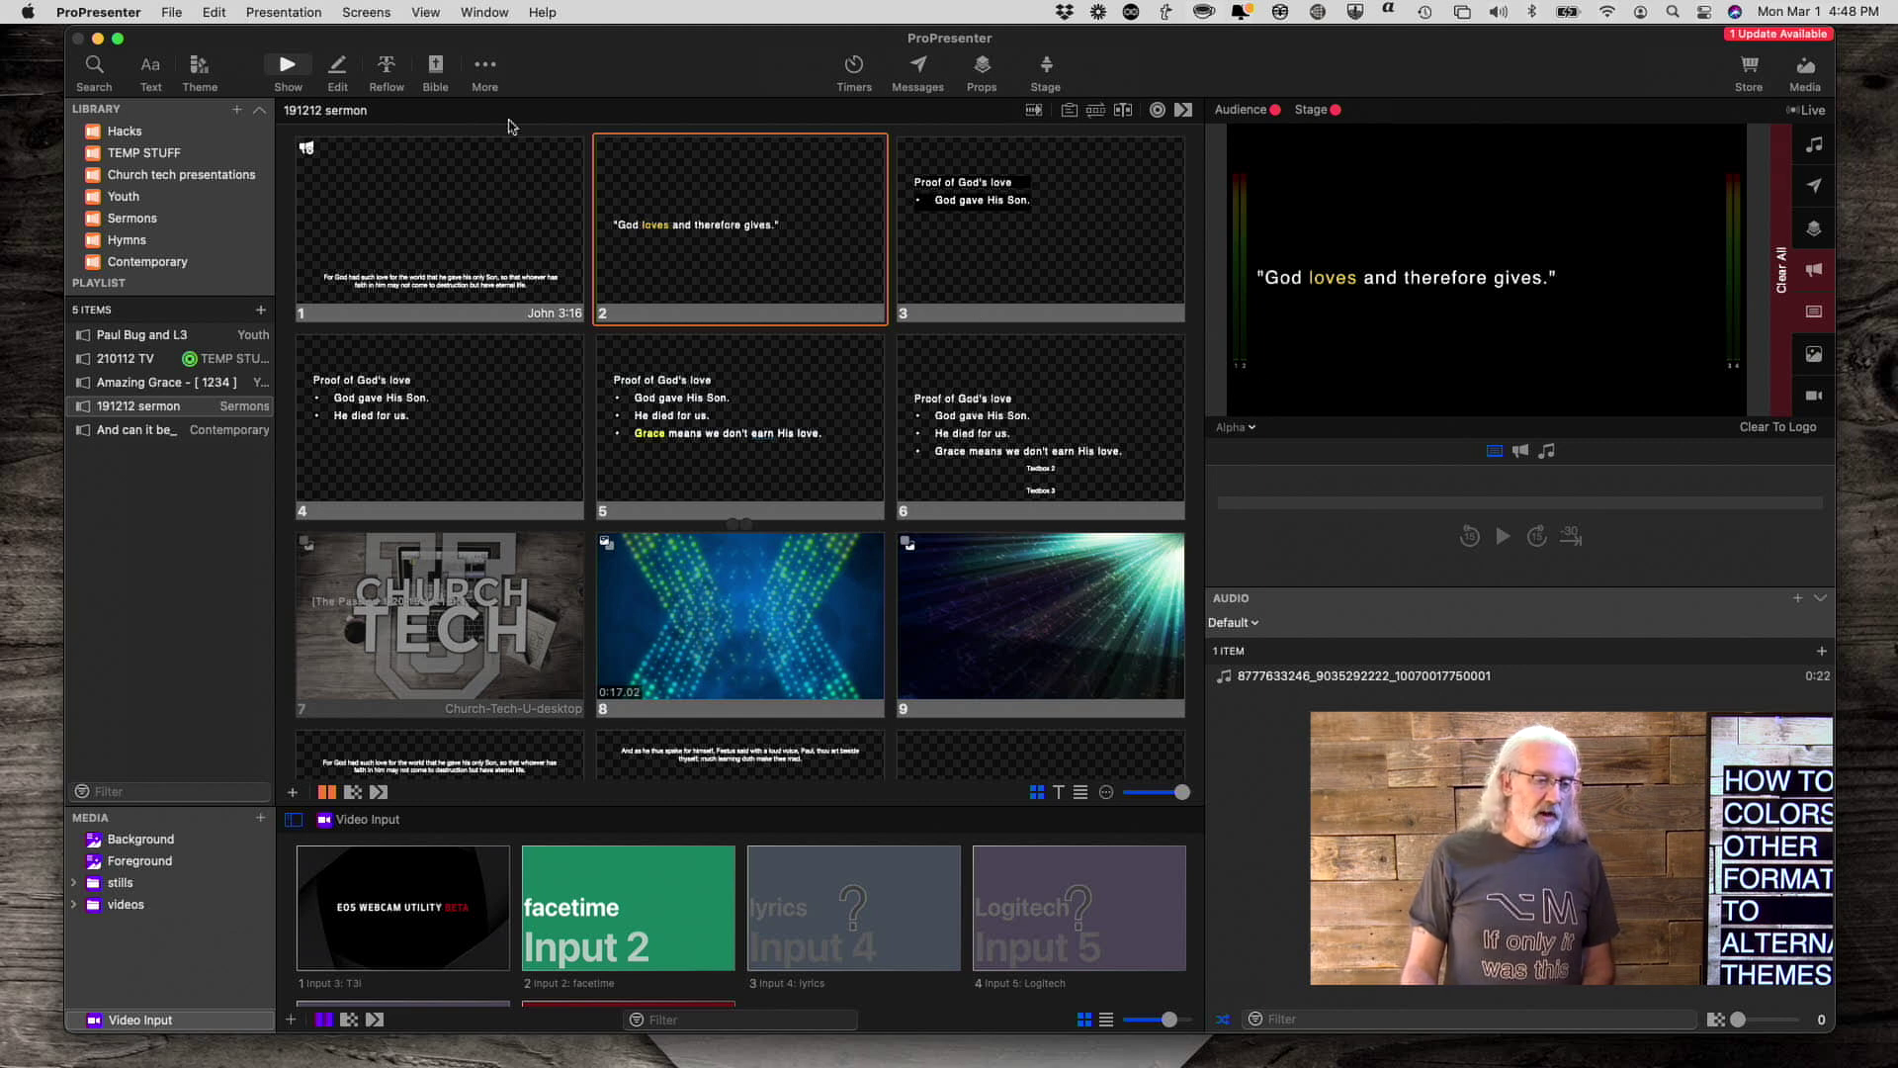
- In Edit Looks, give the Alpha screen the lower thirds (new) Template theme
{"action": "left_click", "coordinate": [367, 11]}
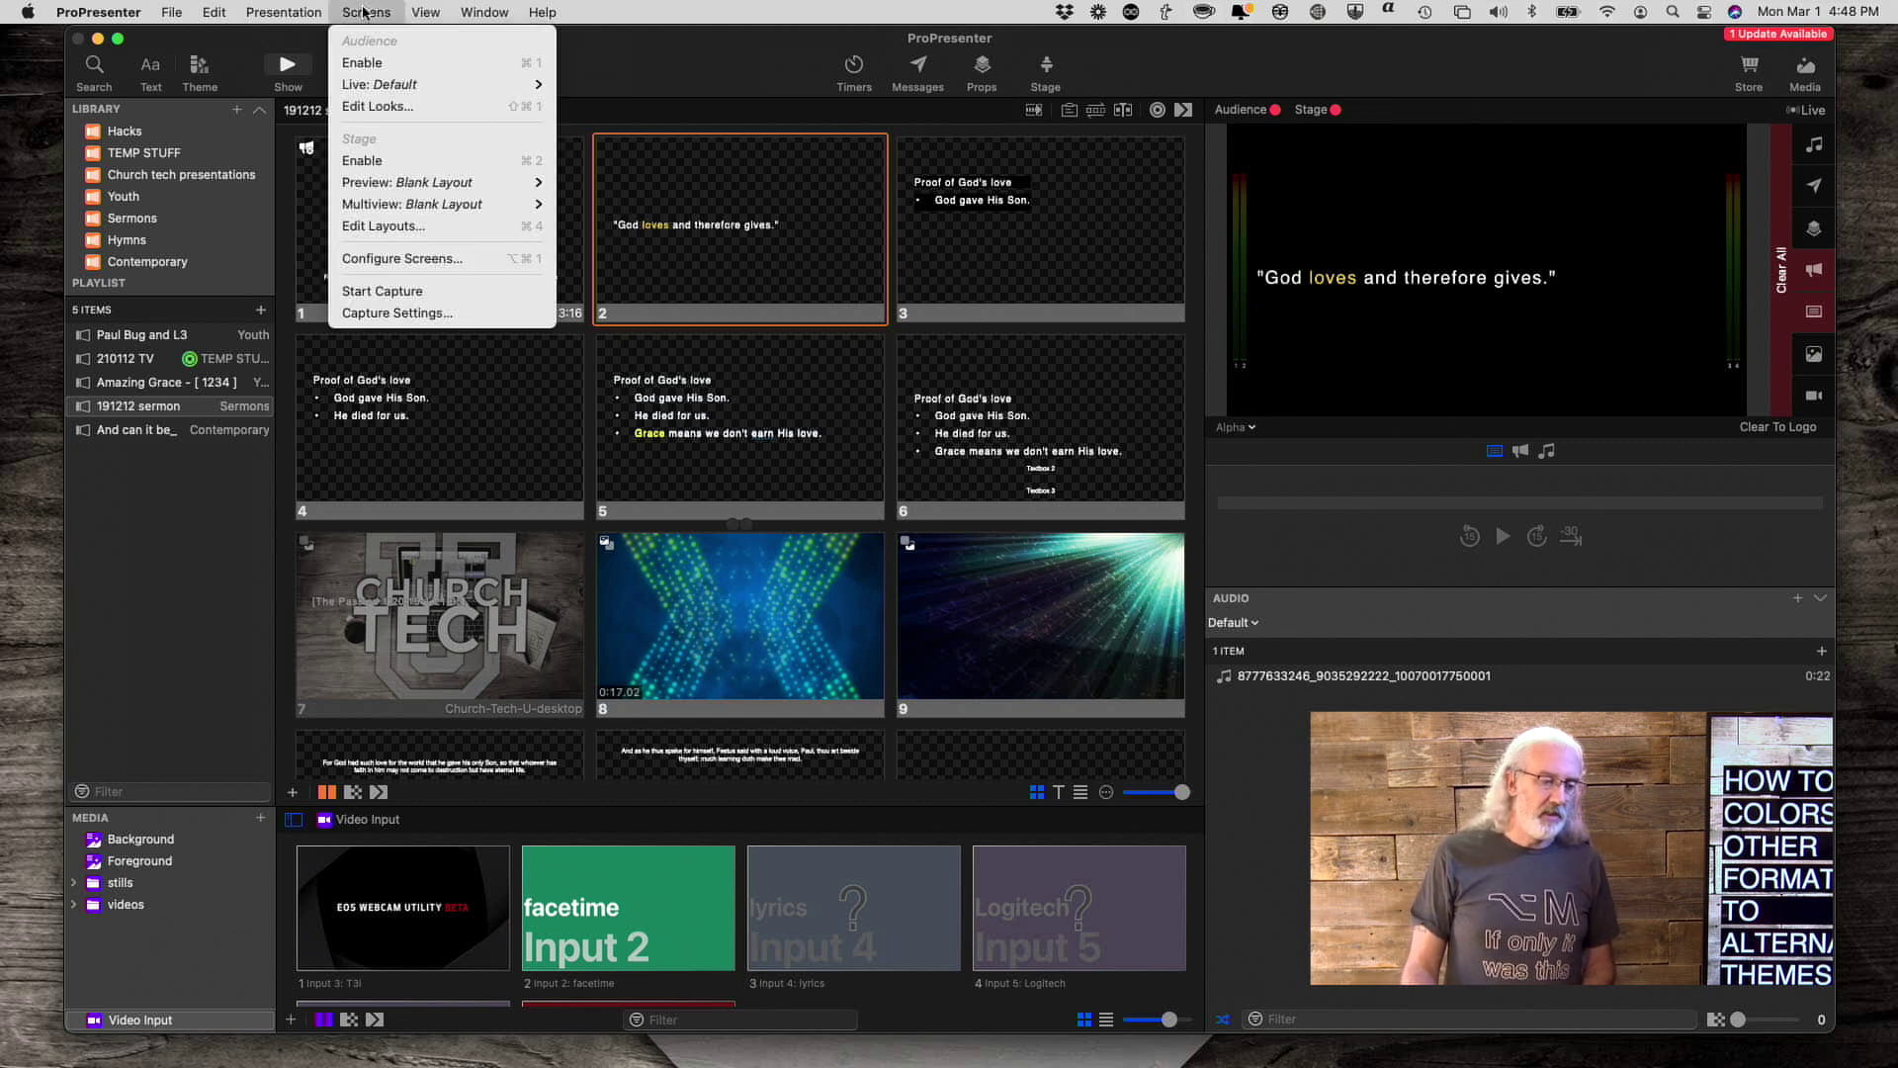
{"action": "left_click", "coordinate": [362, 107]}
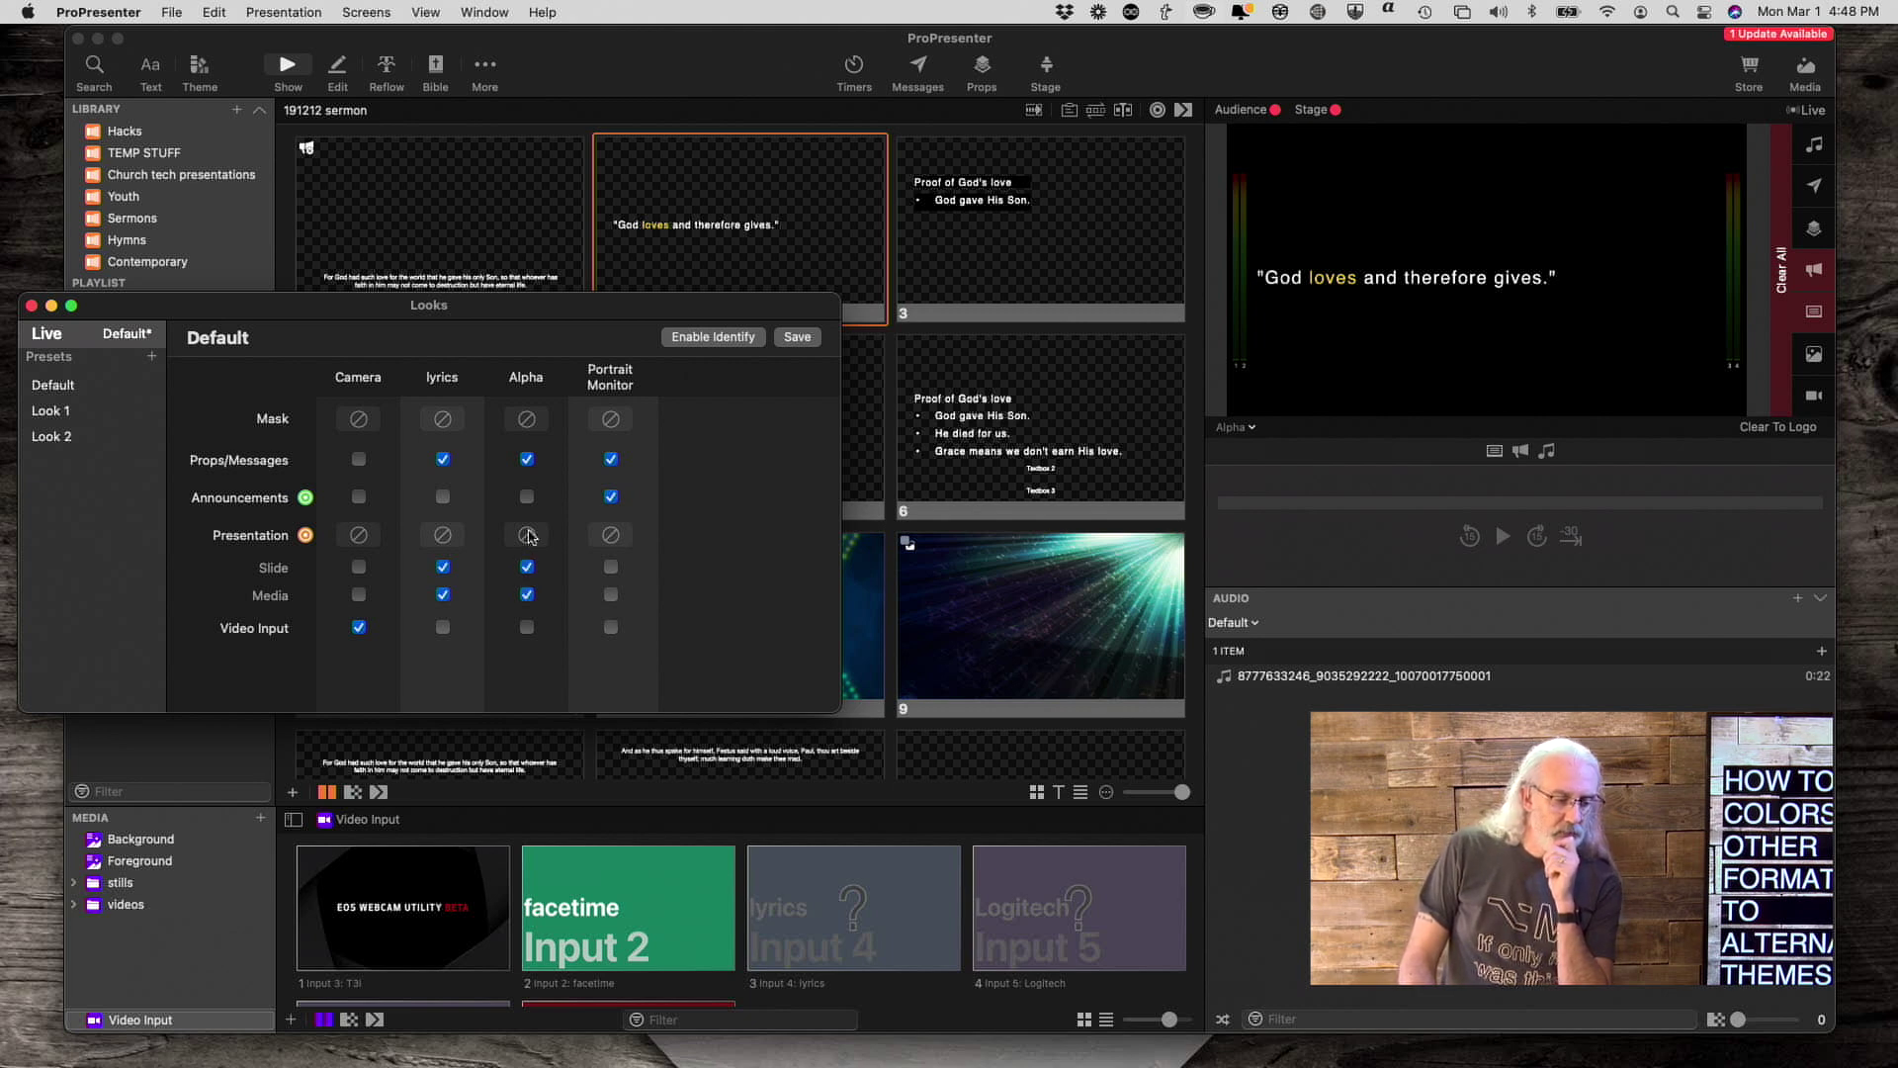
{"action": "left_click", "coordinate": [527, 534]}
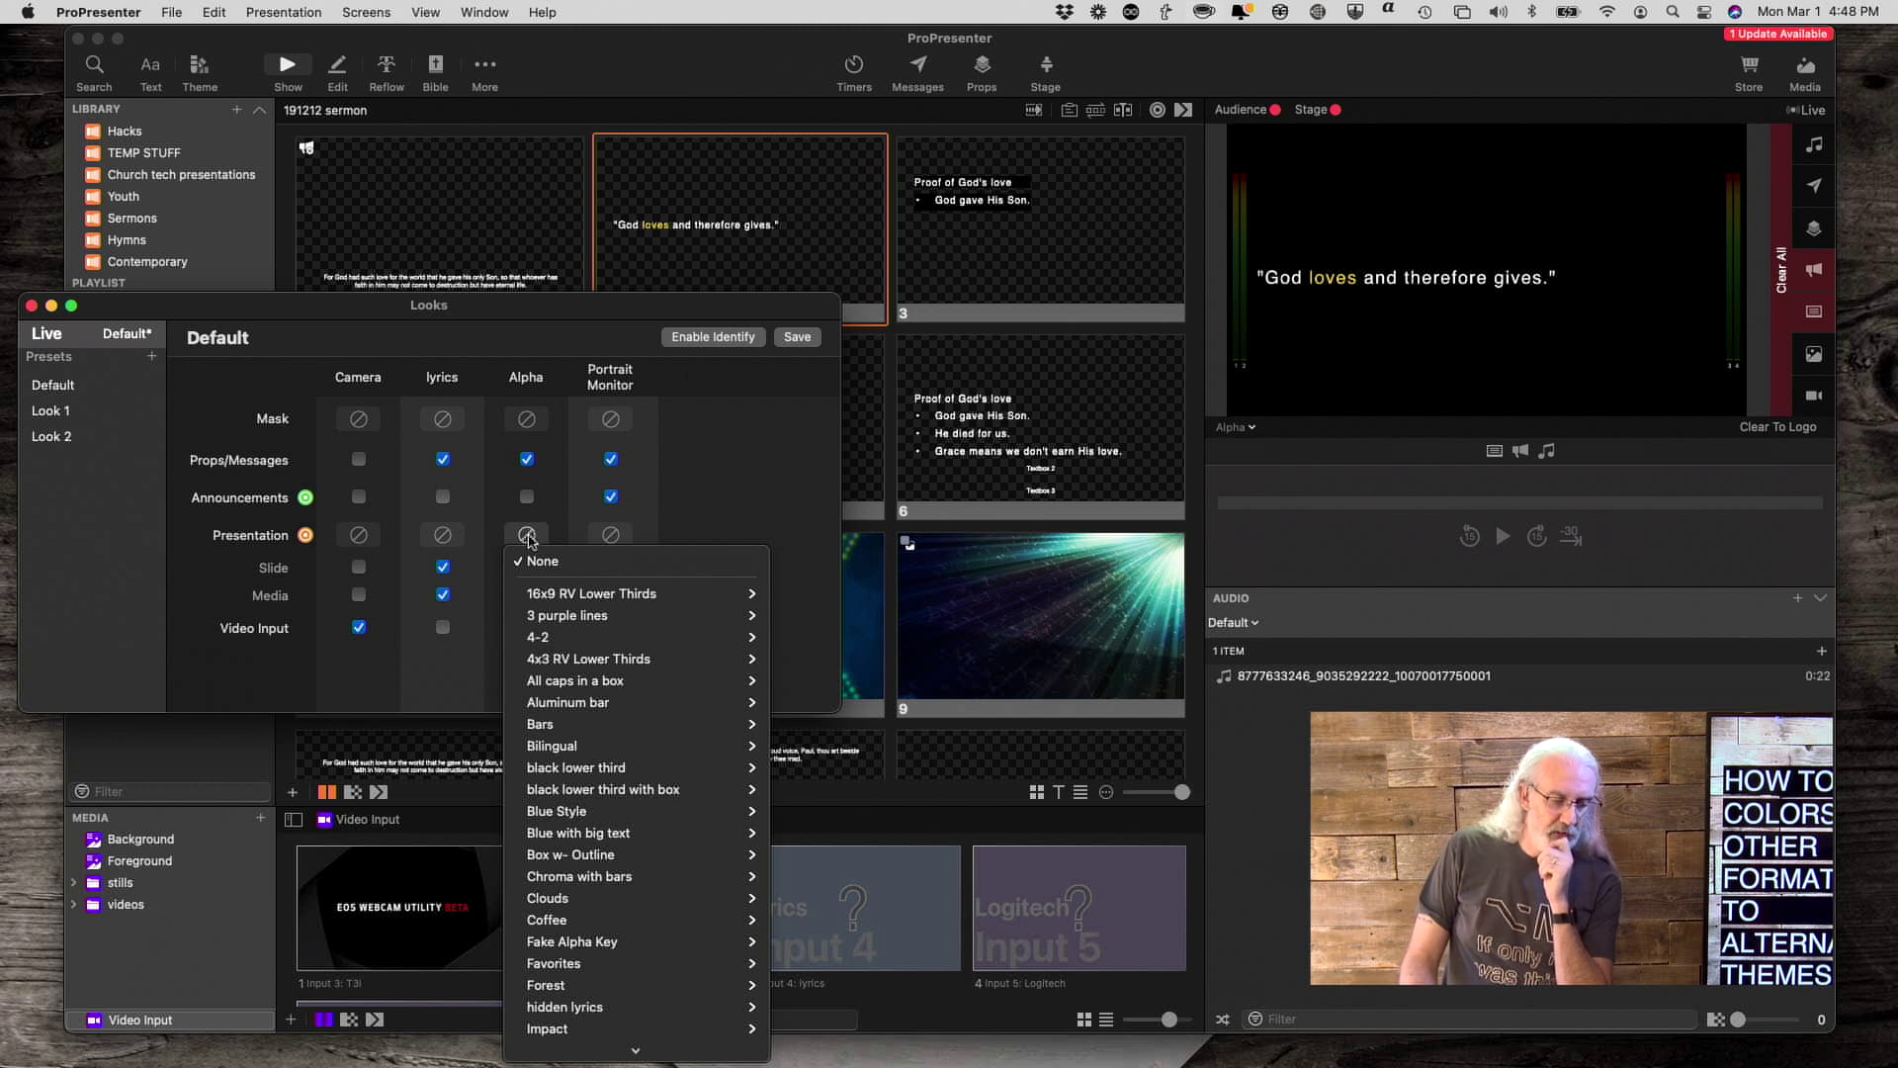
{"action": "mouse_move", "coordinate": [558, 838]}
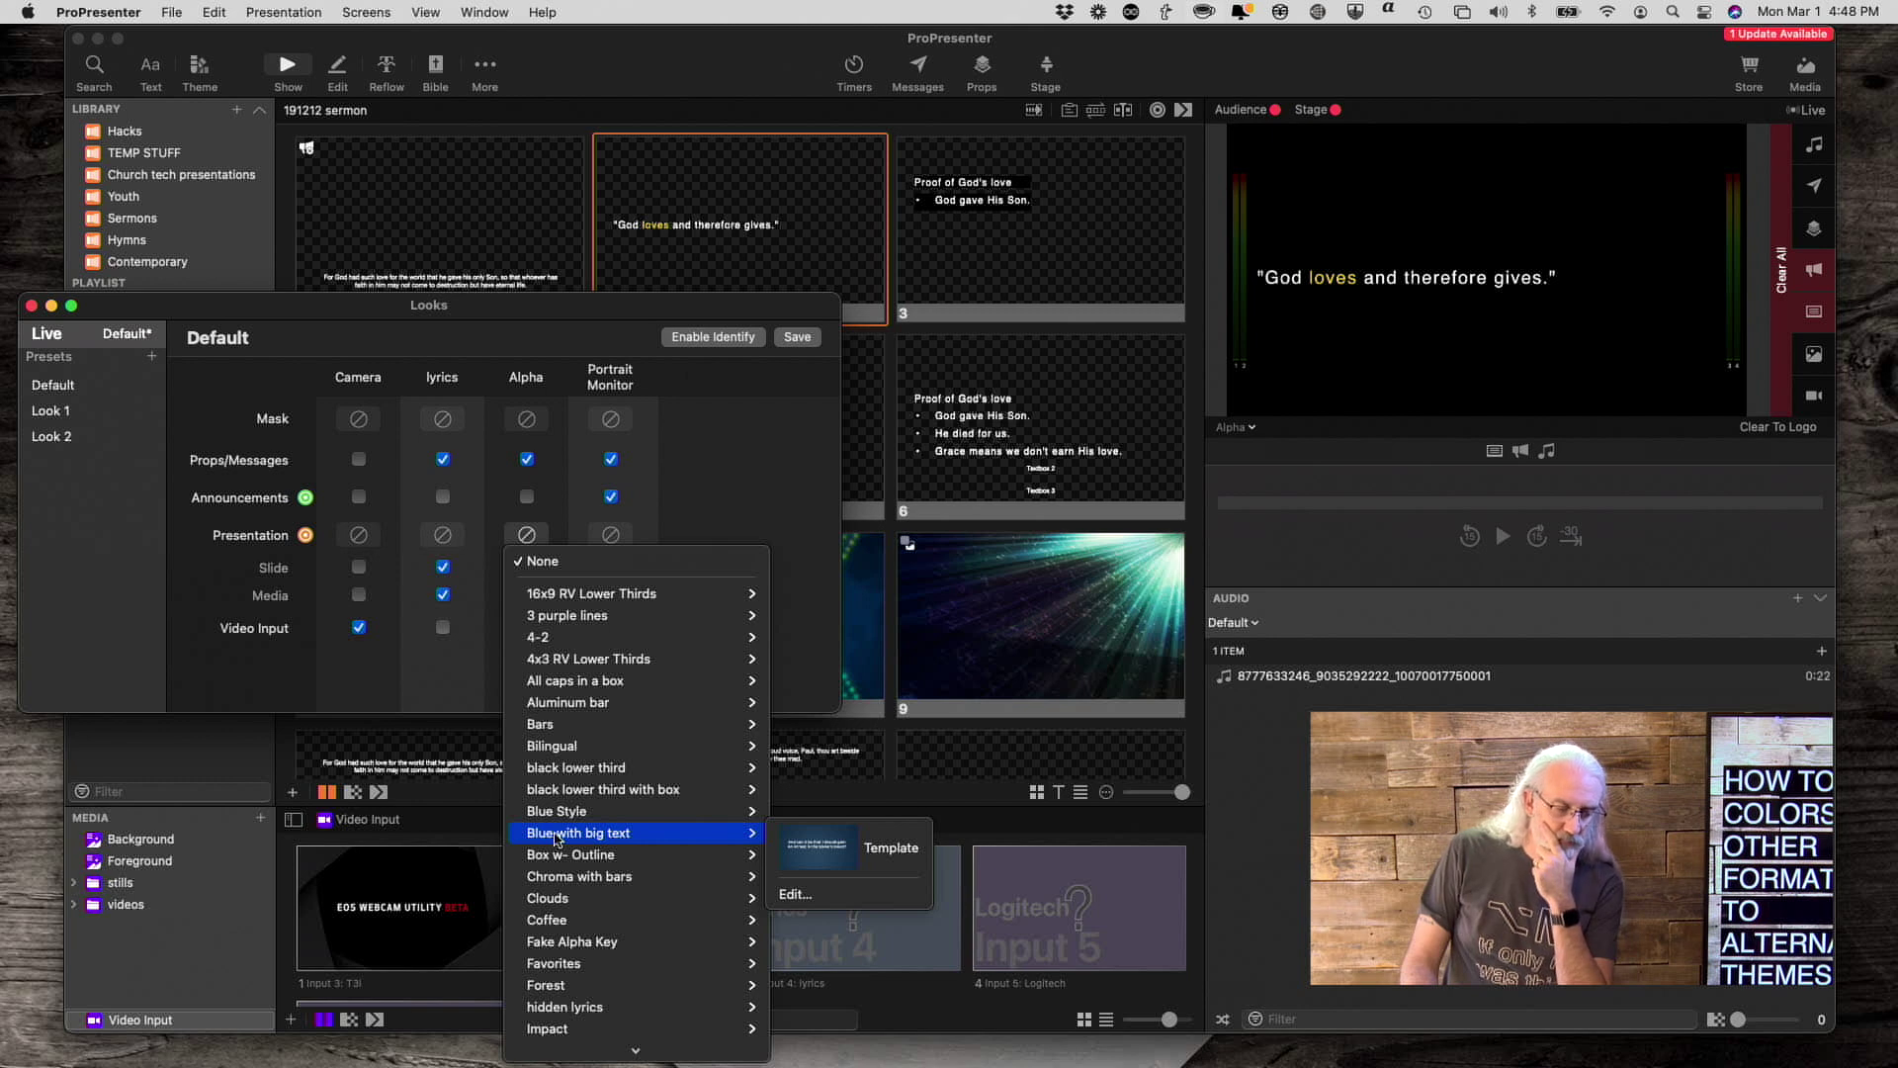
{"action": "mouse_move", "coordinate": [573, 875]}
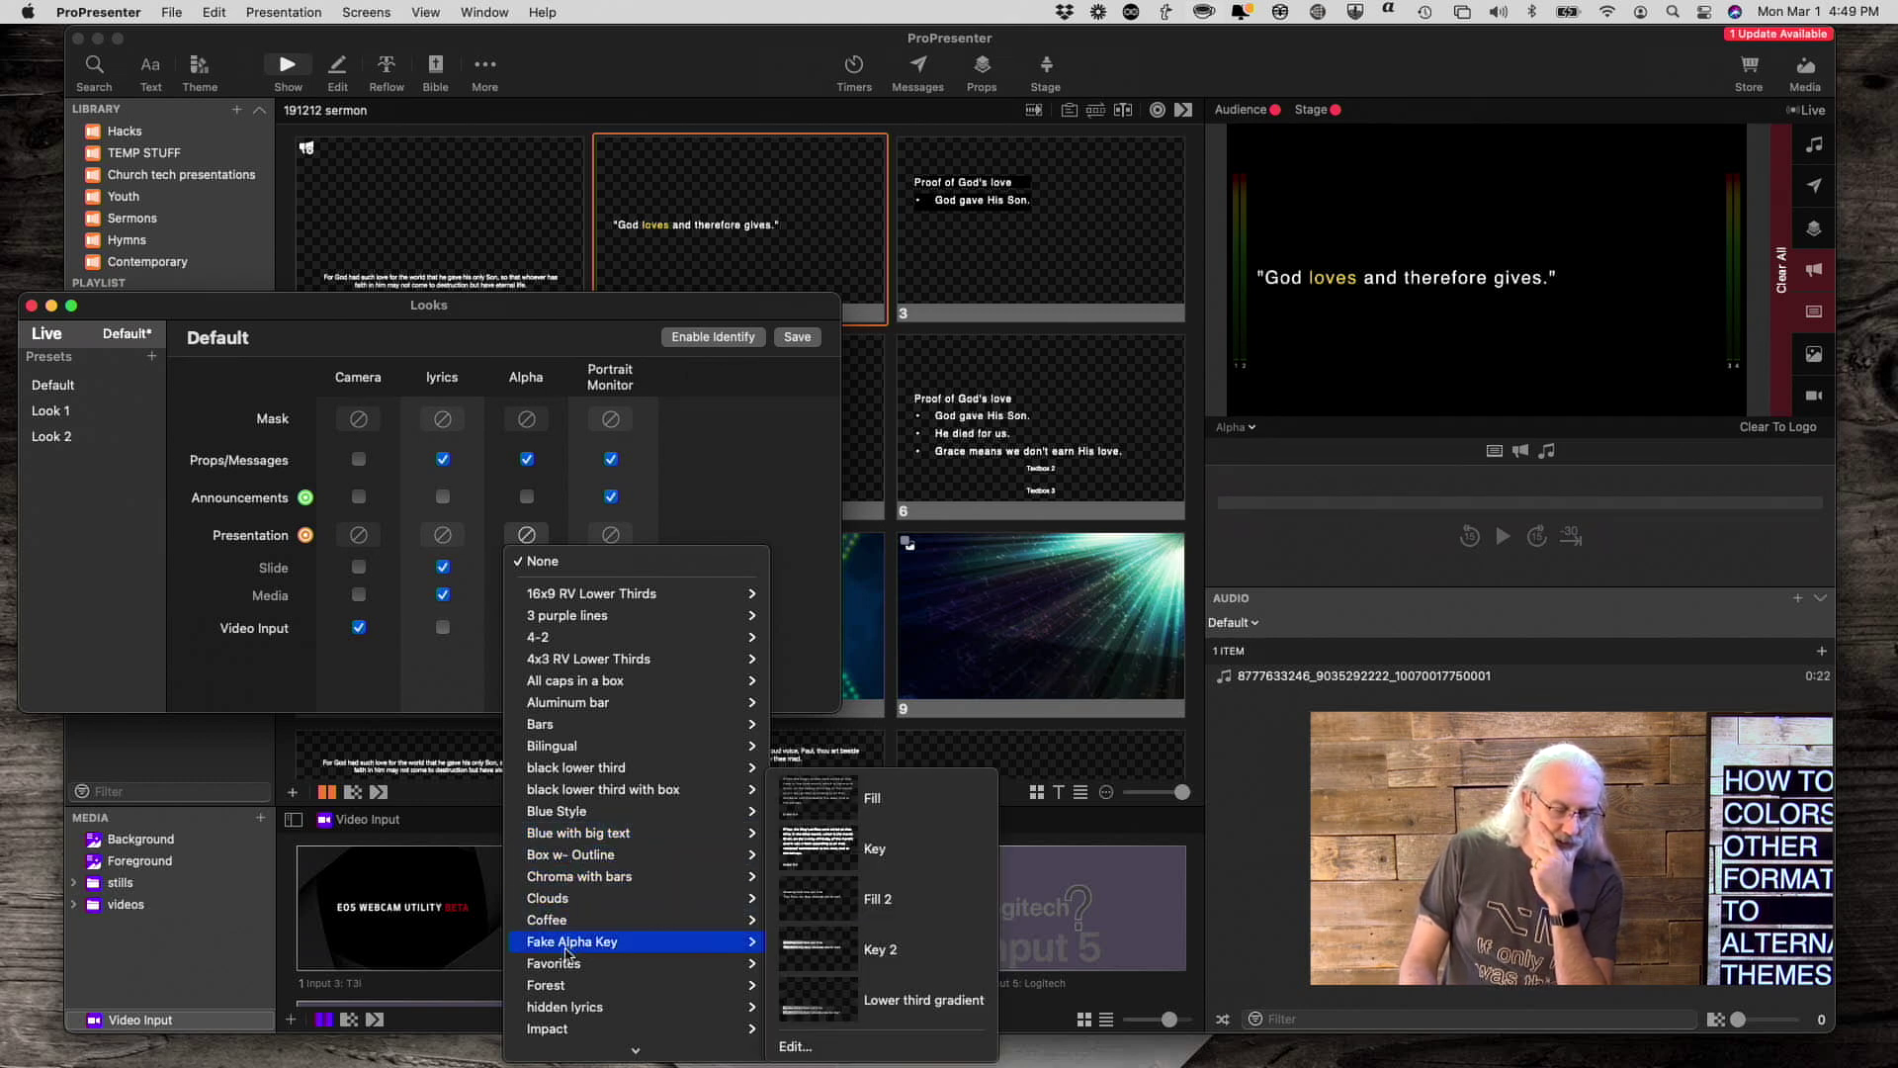
{"action": "mouse_move", "coordinate": [567, 969]}
{"action": "scroll", "coordinate": [566, 962], "scroll_direction": "down", "scroll_amount": 5}
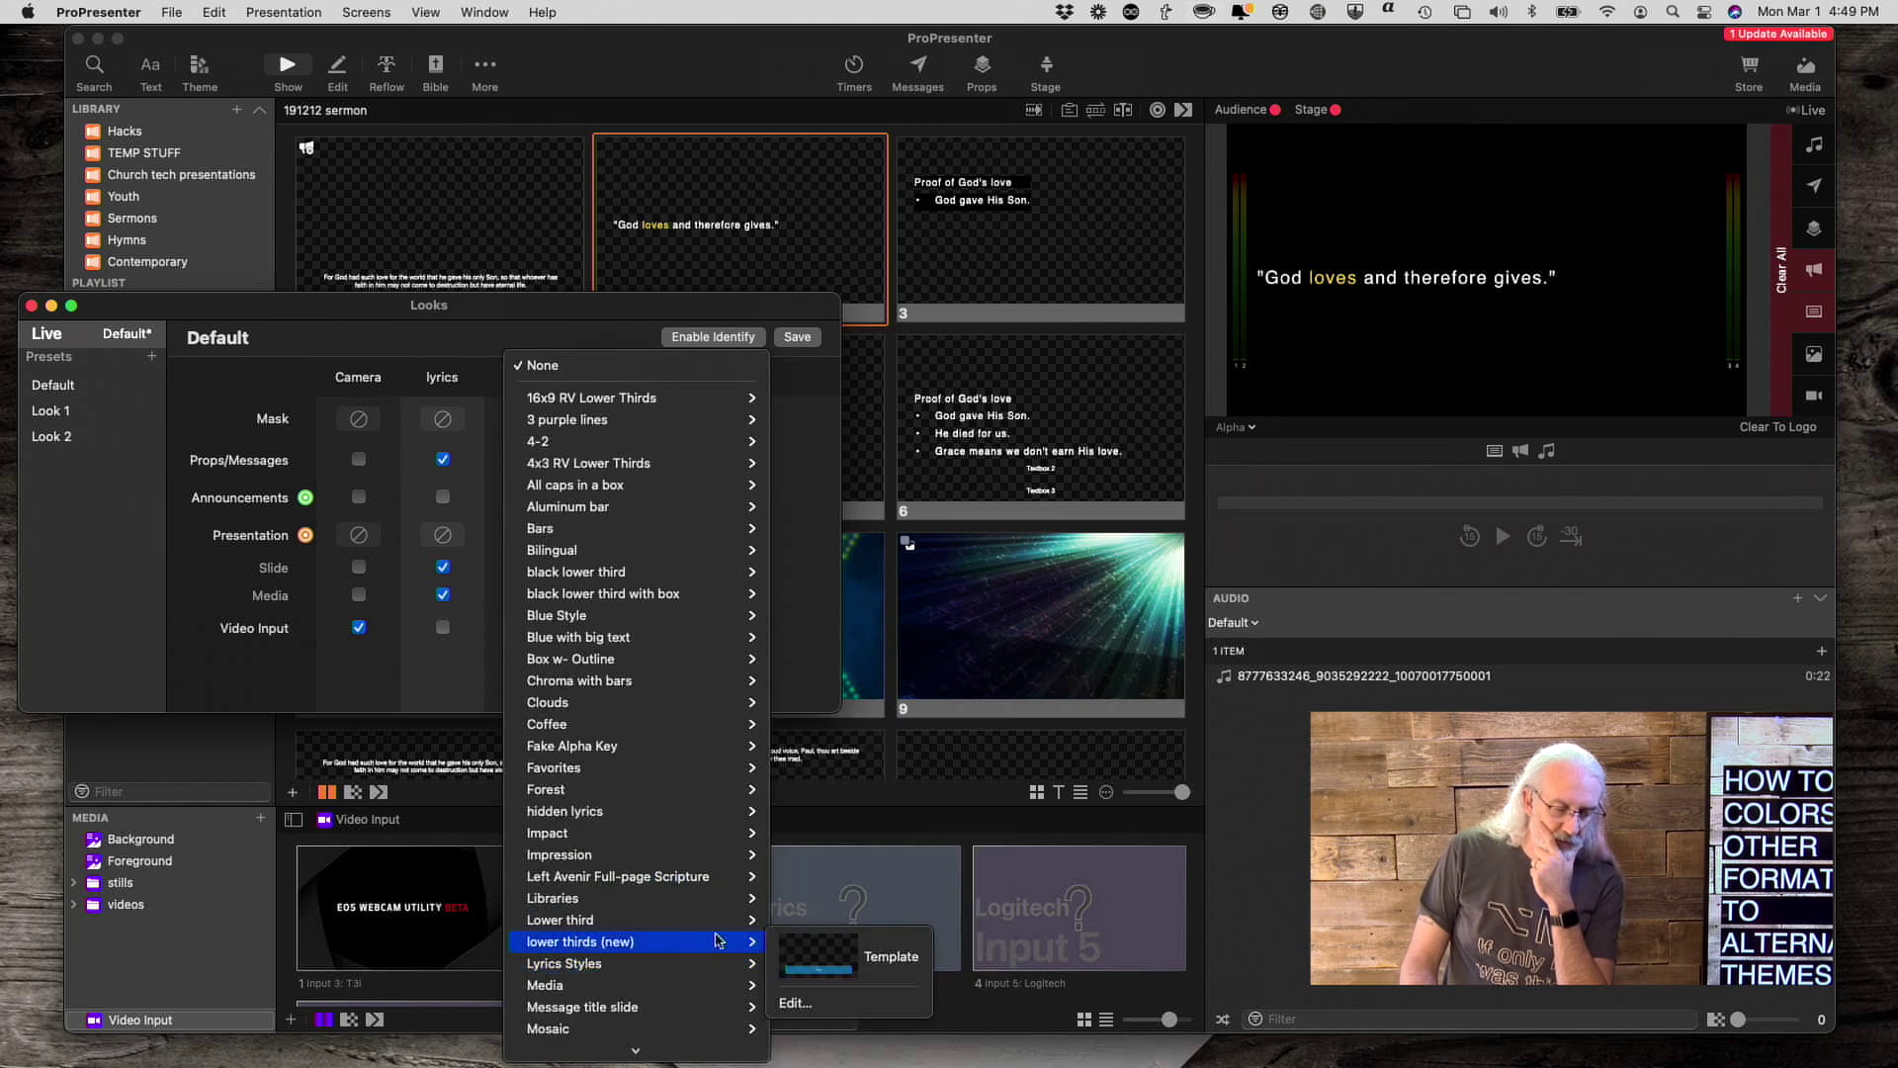
{"action": "left_click", "coordinate": [817, 951]}
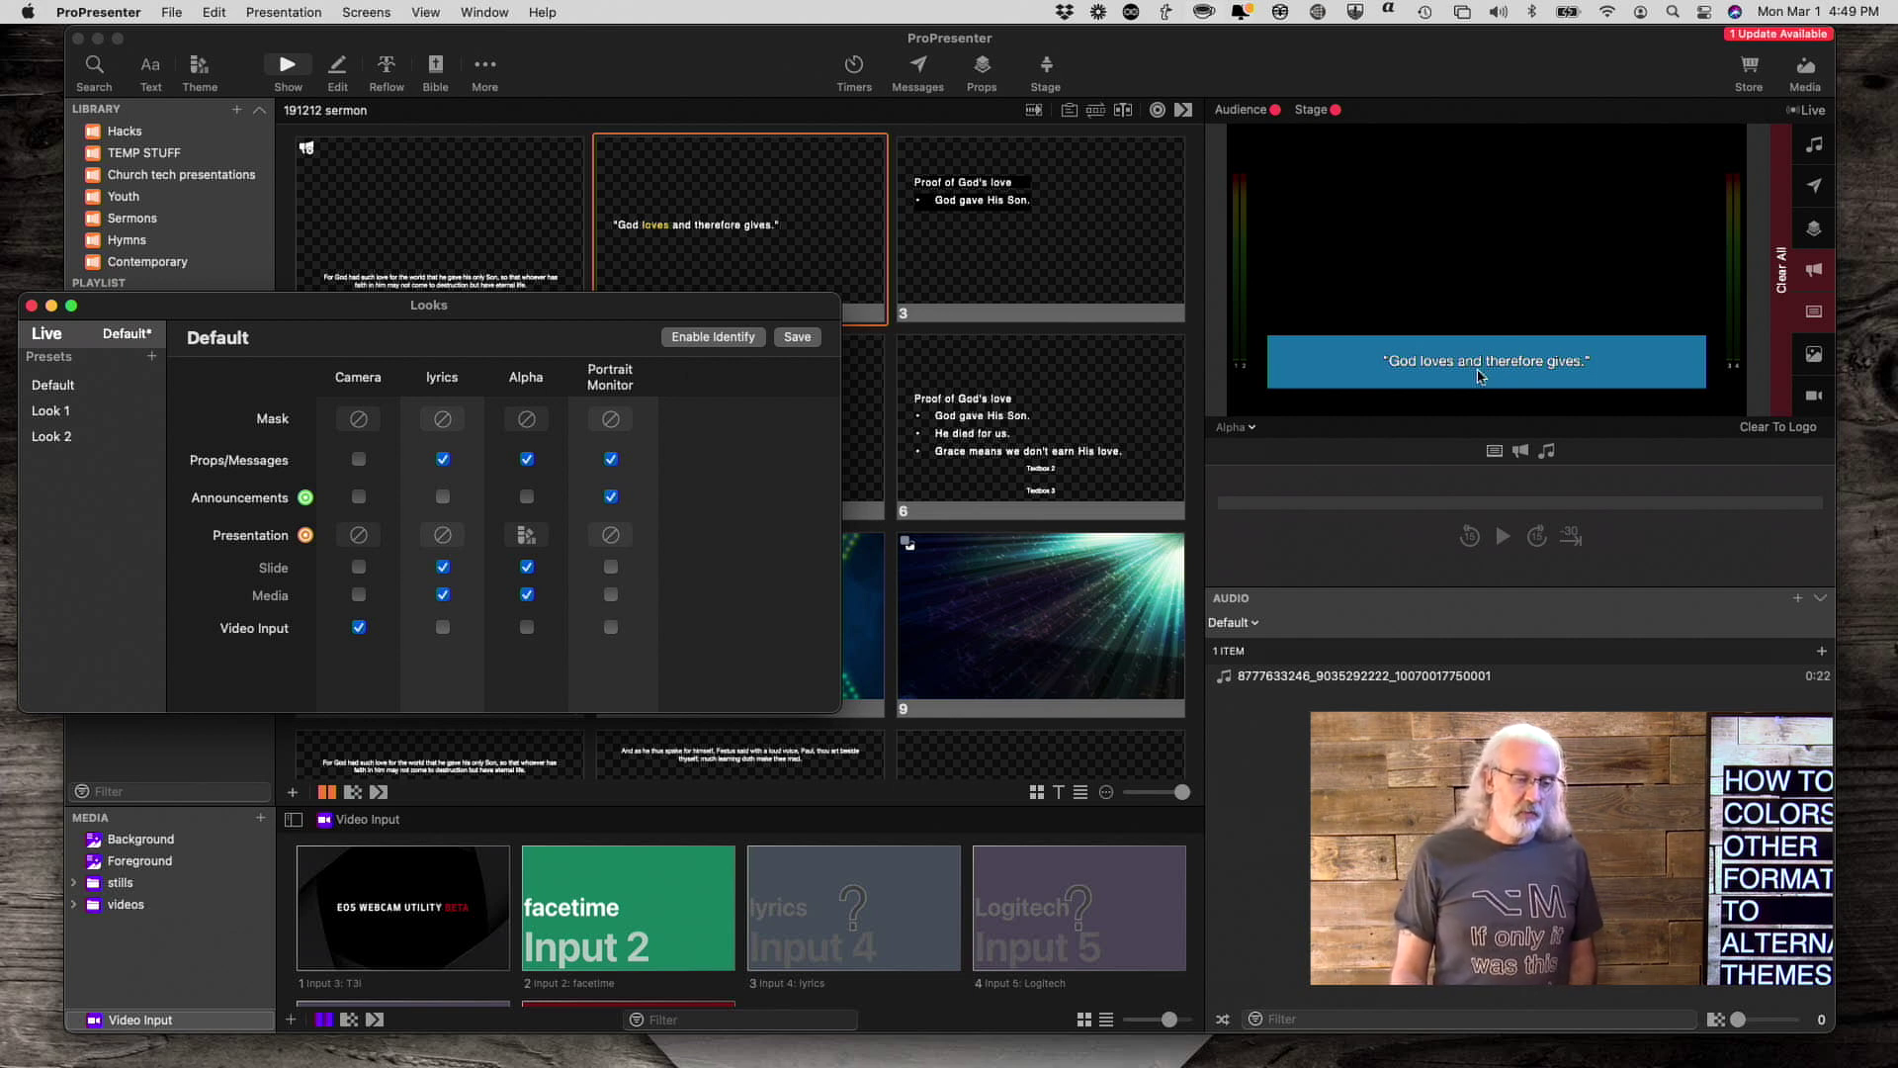
- Close the Looks window to return to the sermon slides
{"action": "left_click", "coordinate": [32, 305]}
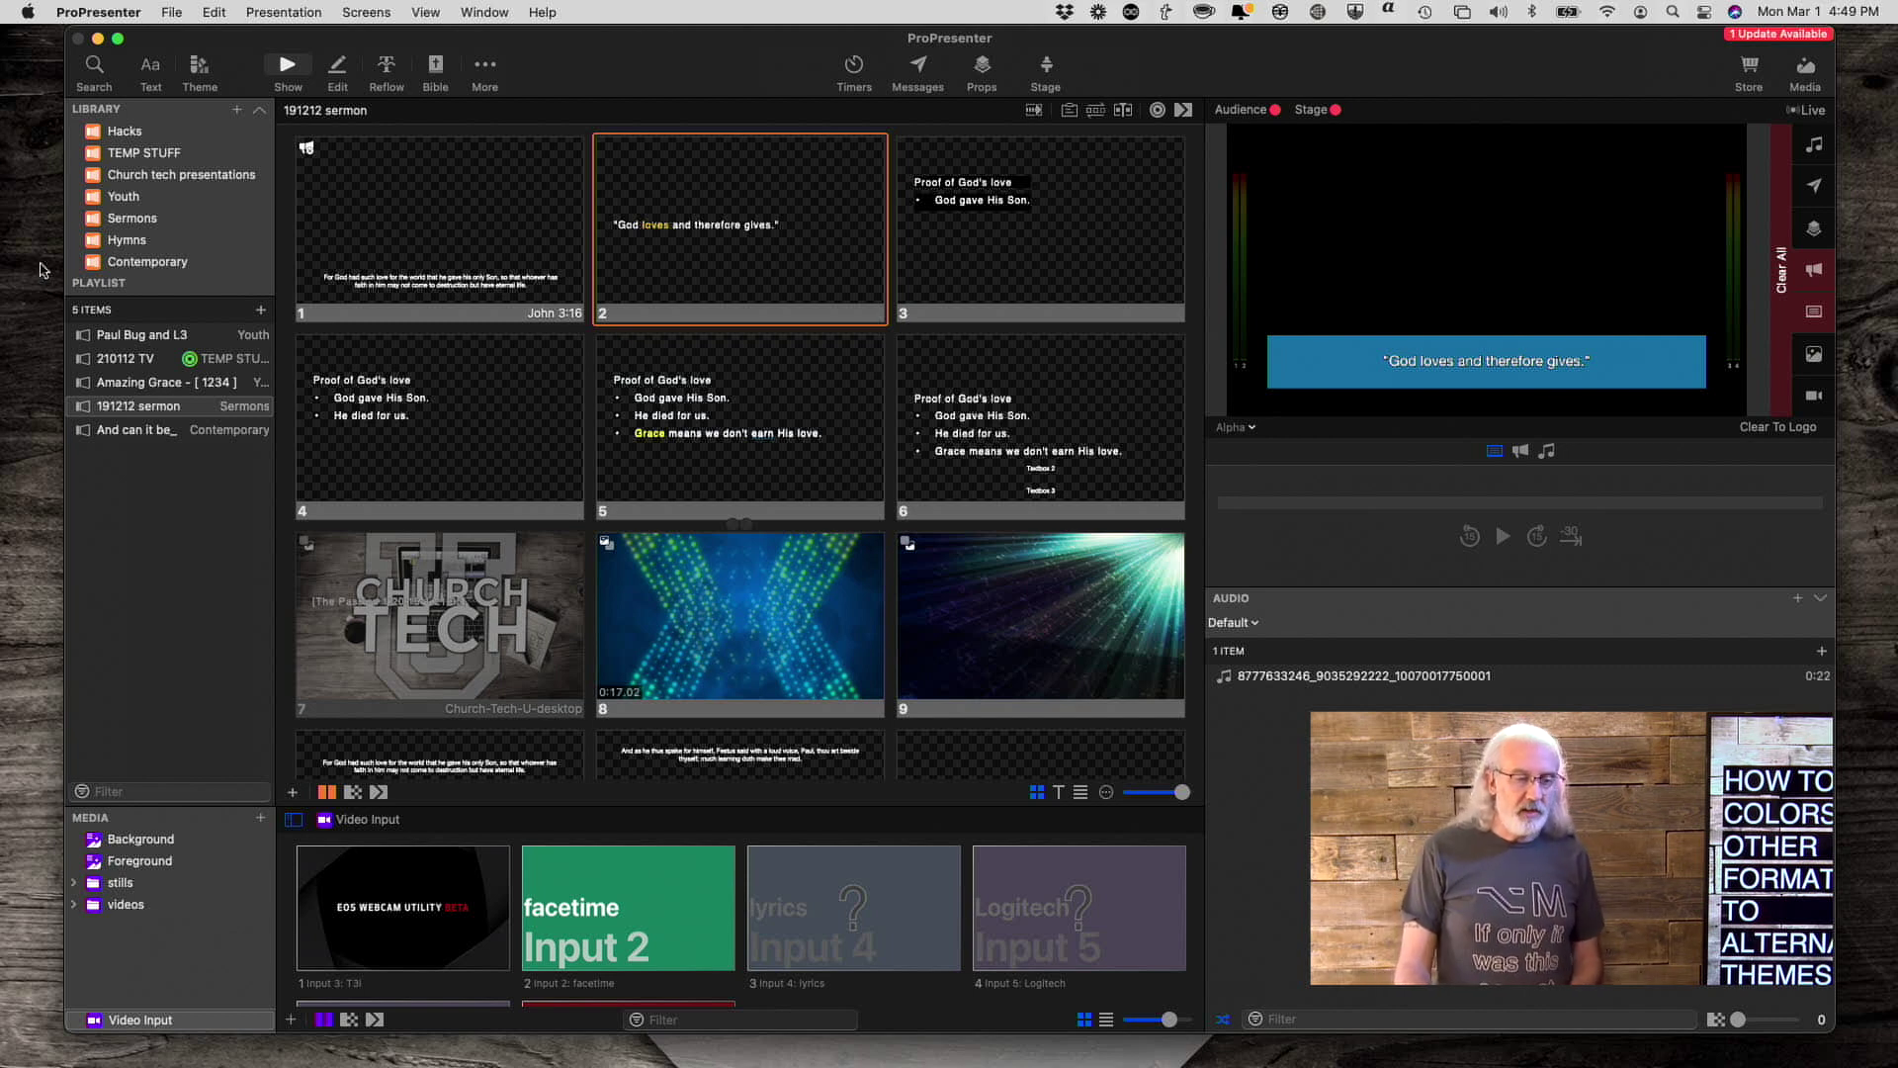
- Copy slide 2's text 'God loves and therefore gives.' and paste it over the Slide Notes placeholder
{"action": "right_click", "coordinate": [788, 255]}
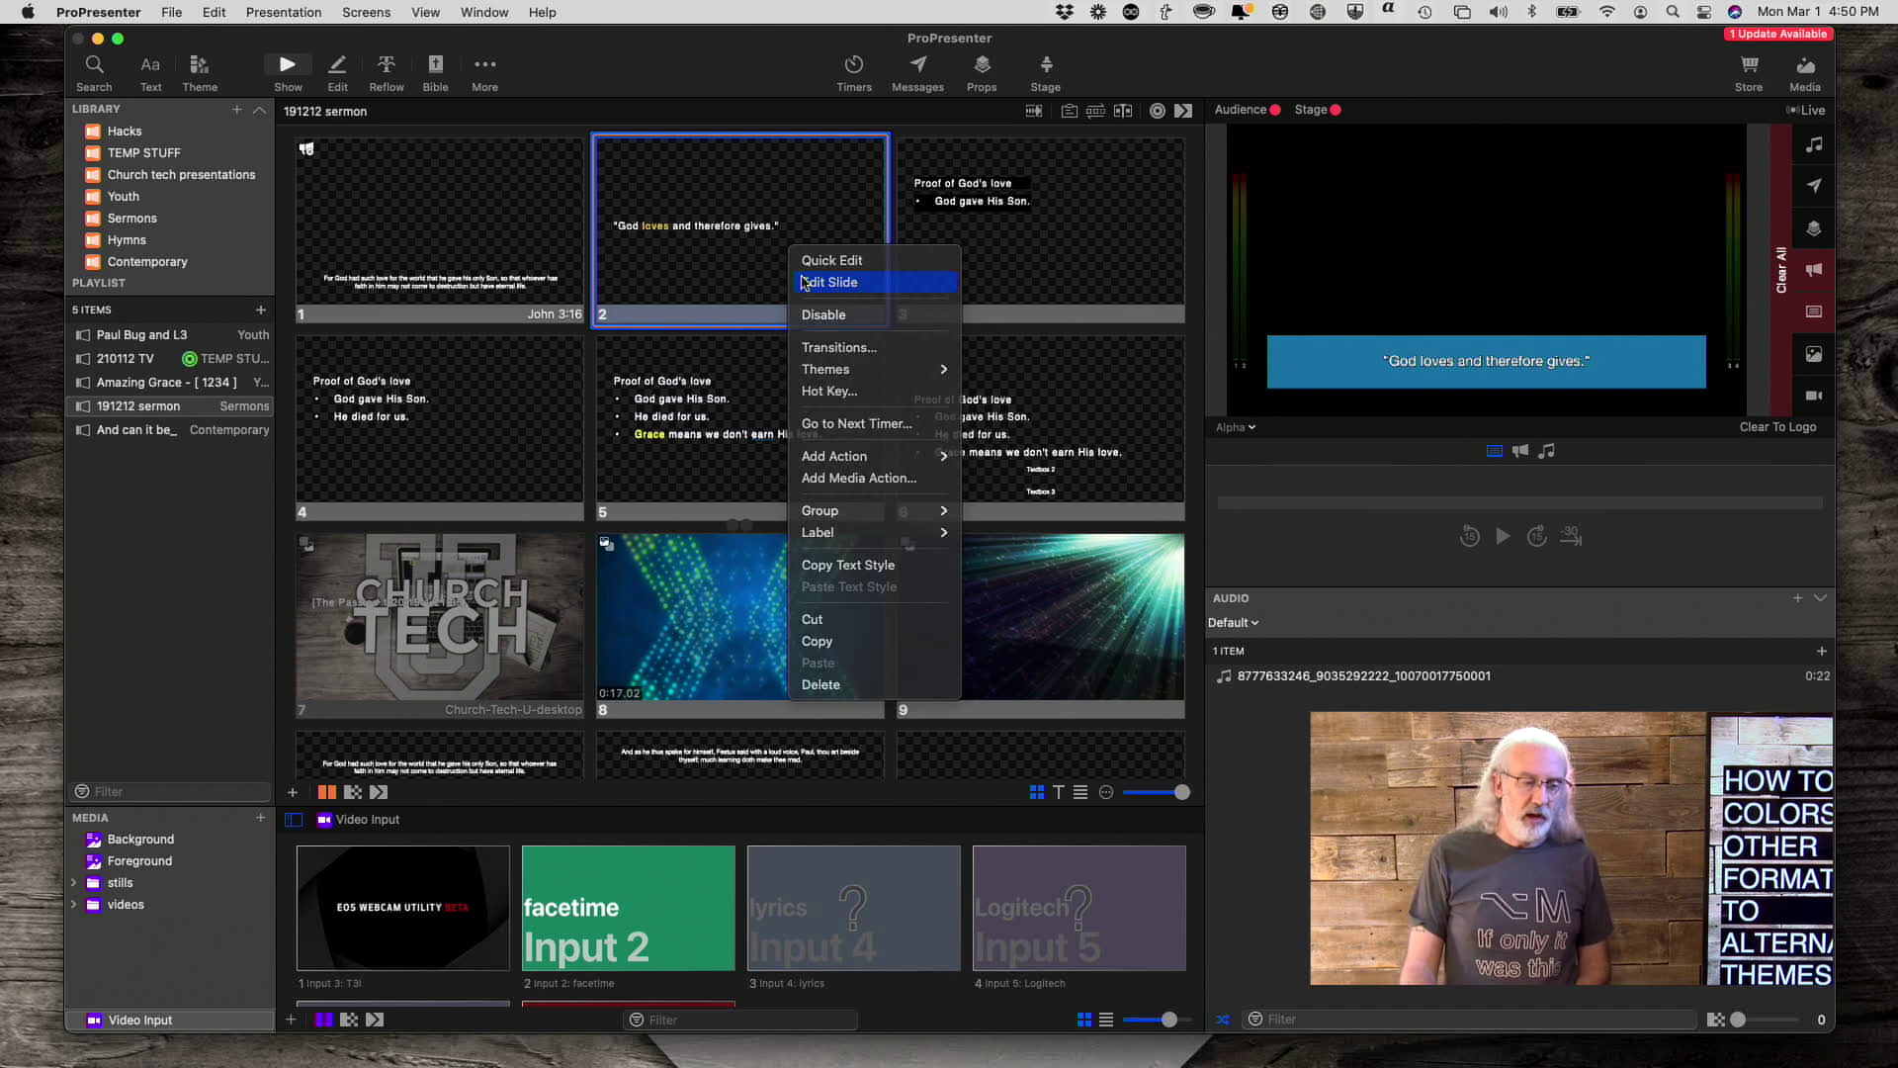
{"action": "left_click", "coordinate": [804, 281]}
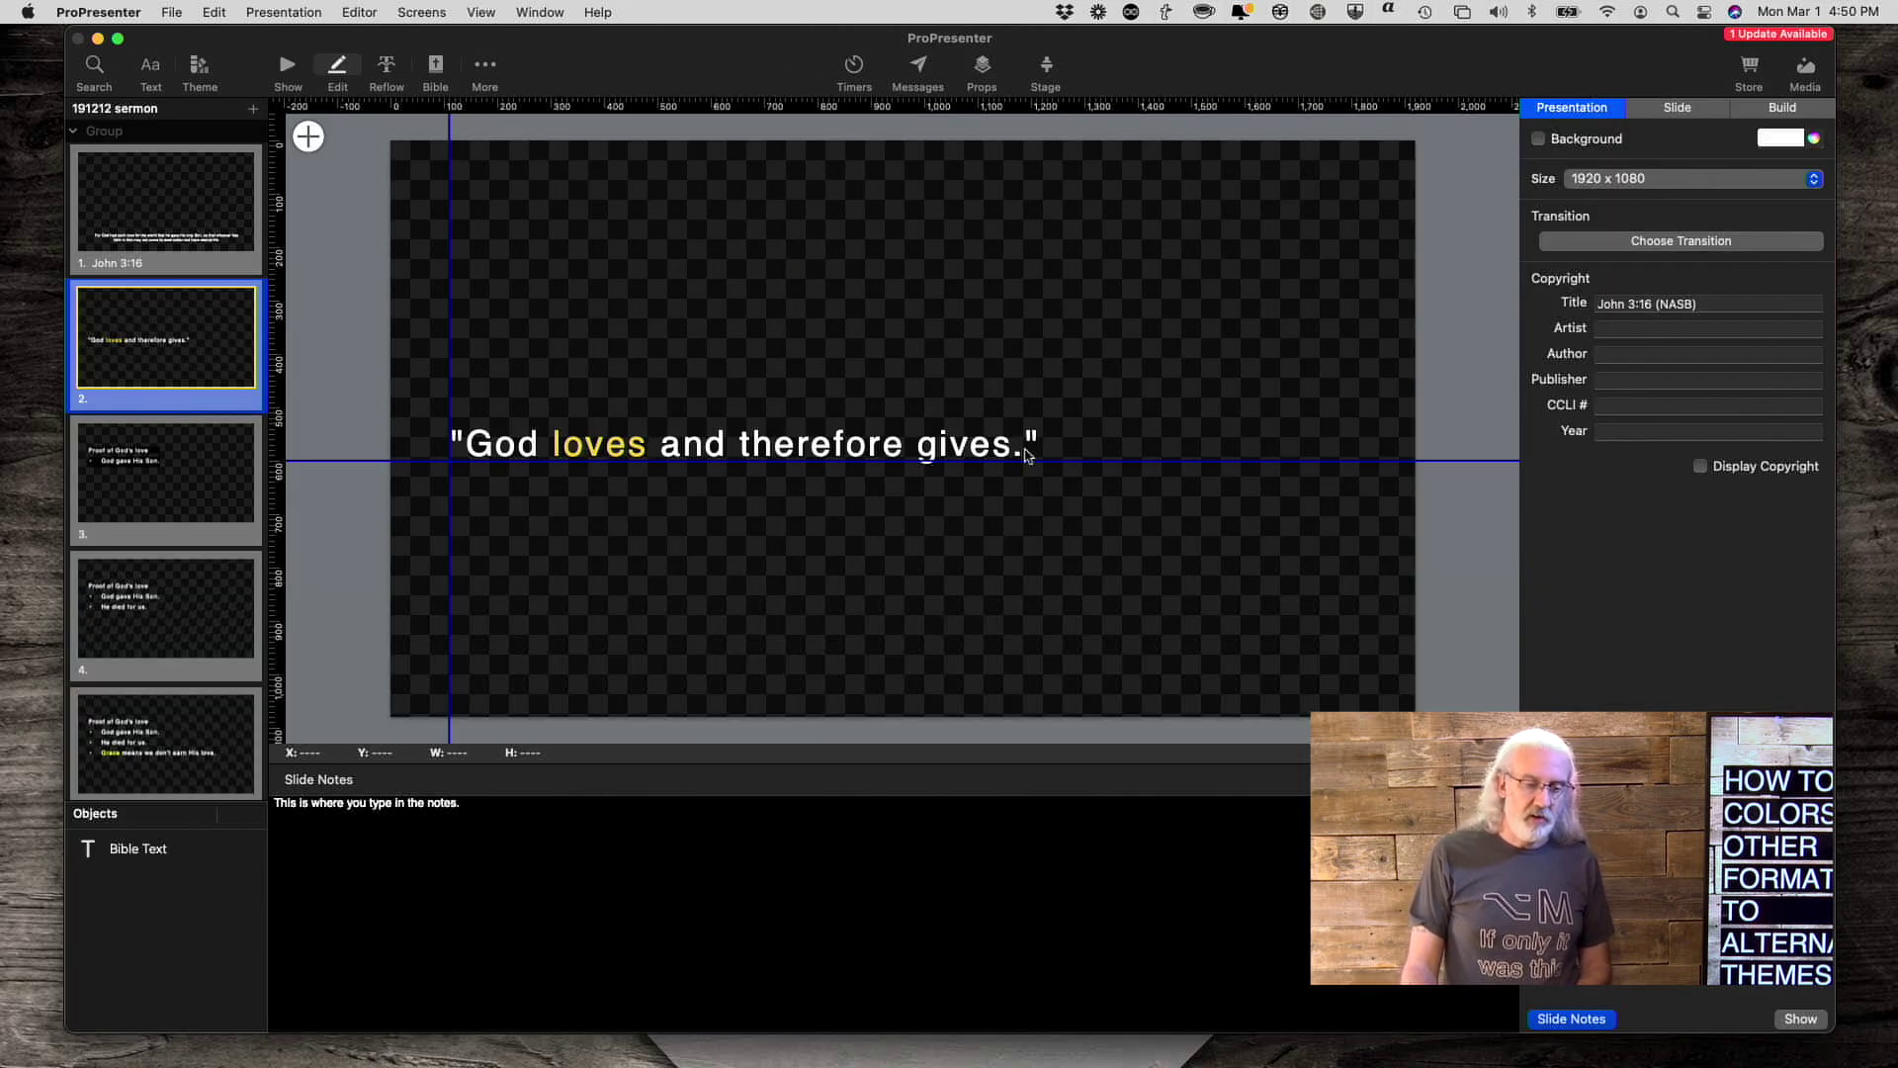
{"action": "left_click", "coordinate": [1000, 451]}
{"action": "left_click", "coordinate": [1001, 451]}
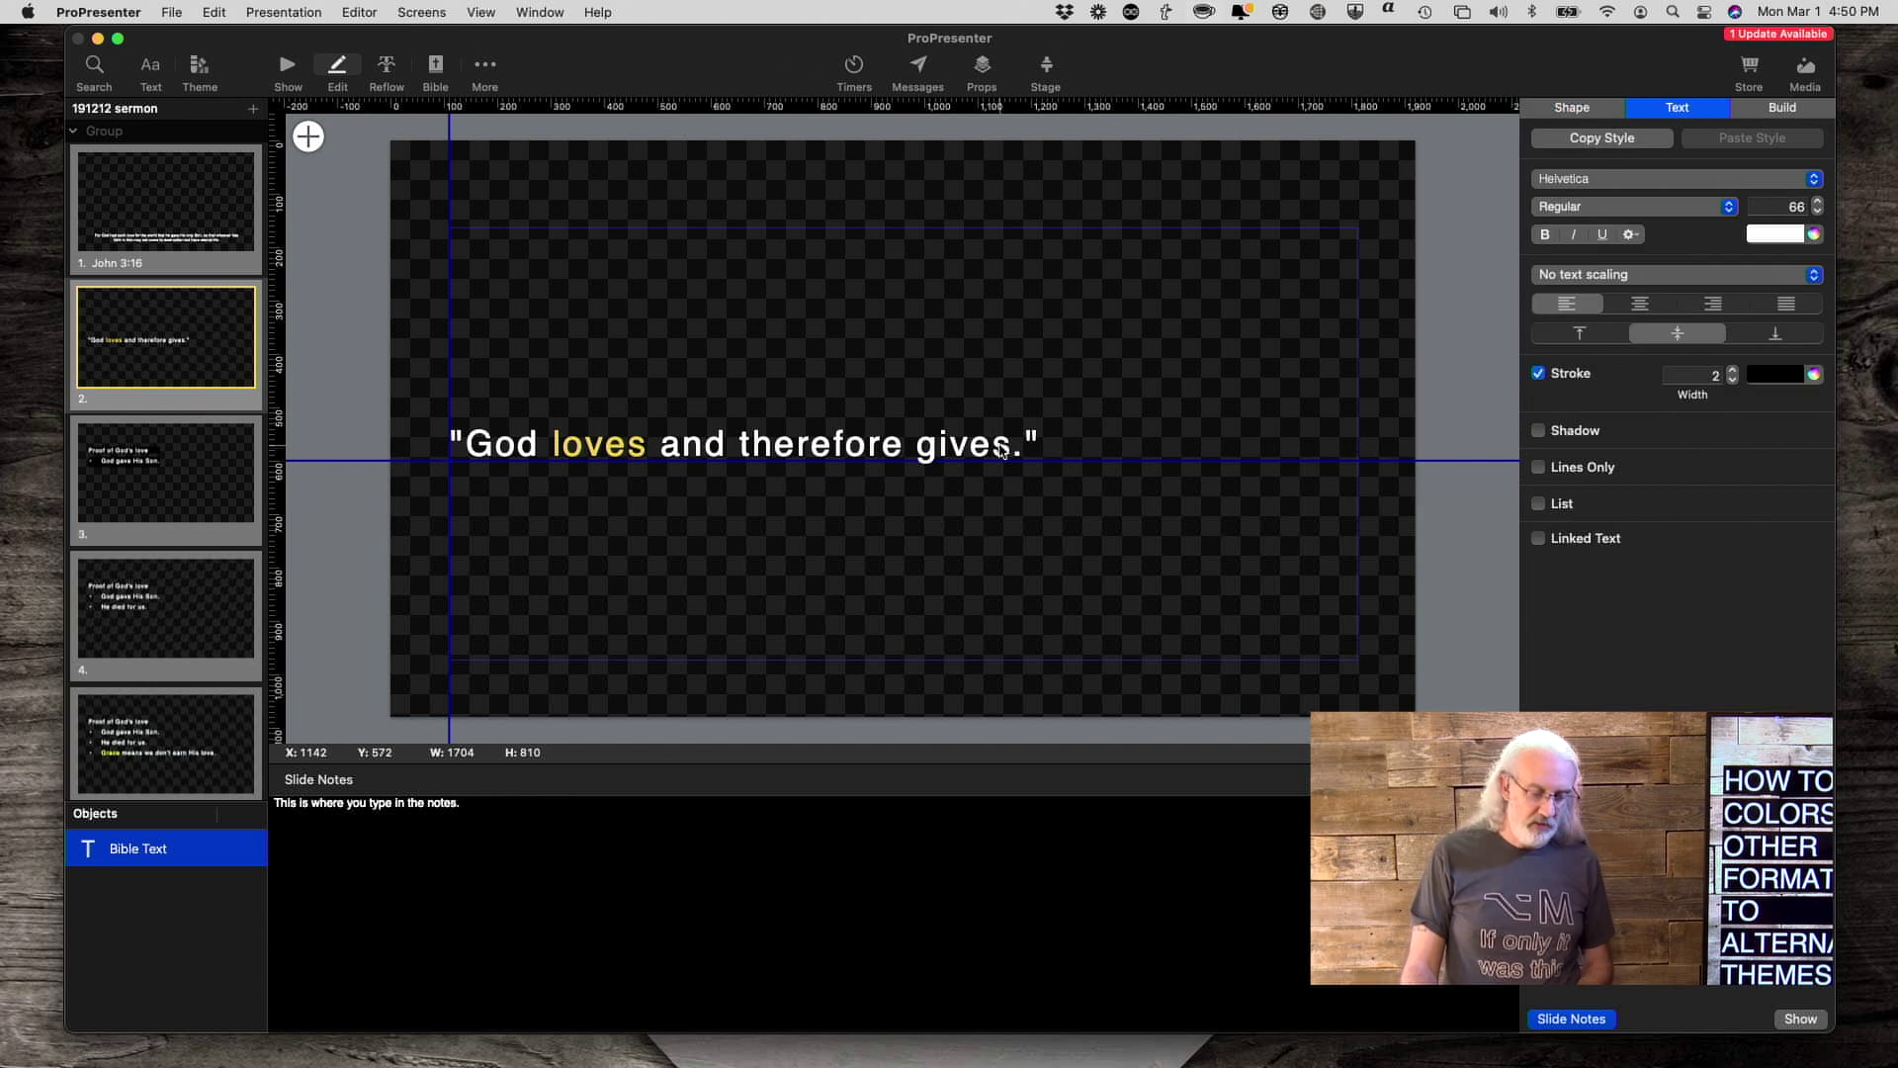
{"action": "key", "text": "super+a"}
{"action": "key", "text": "super+c"}
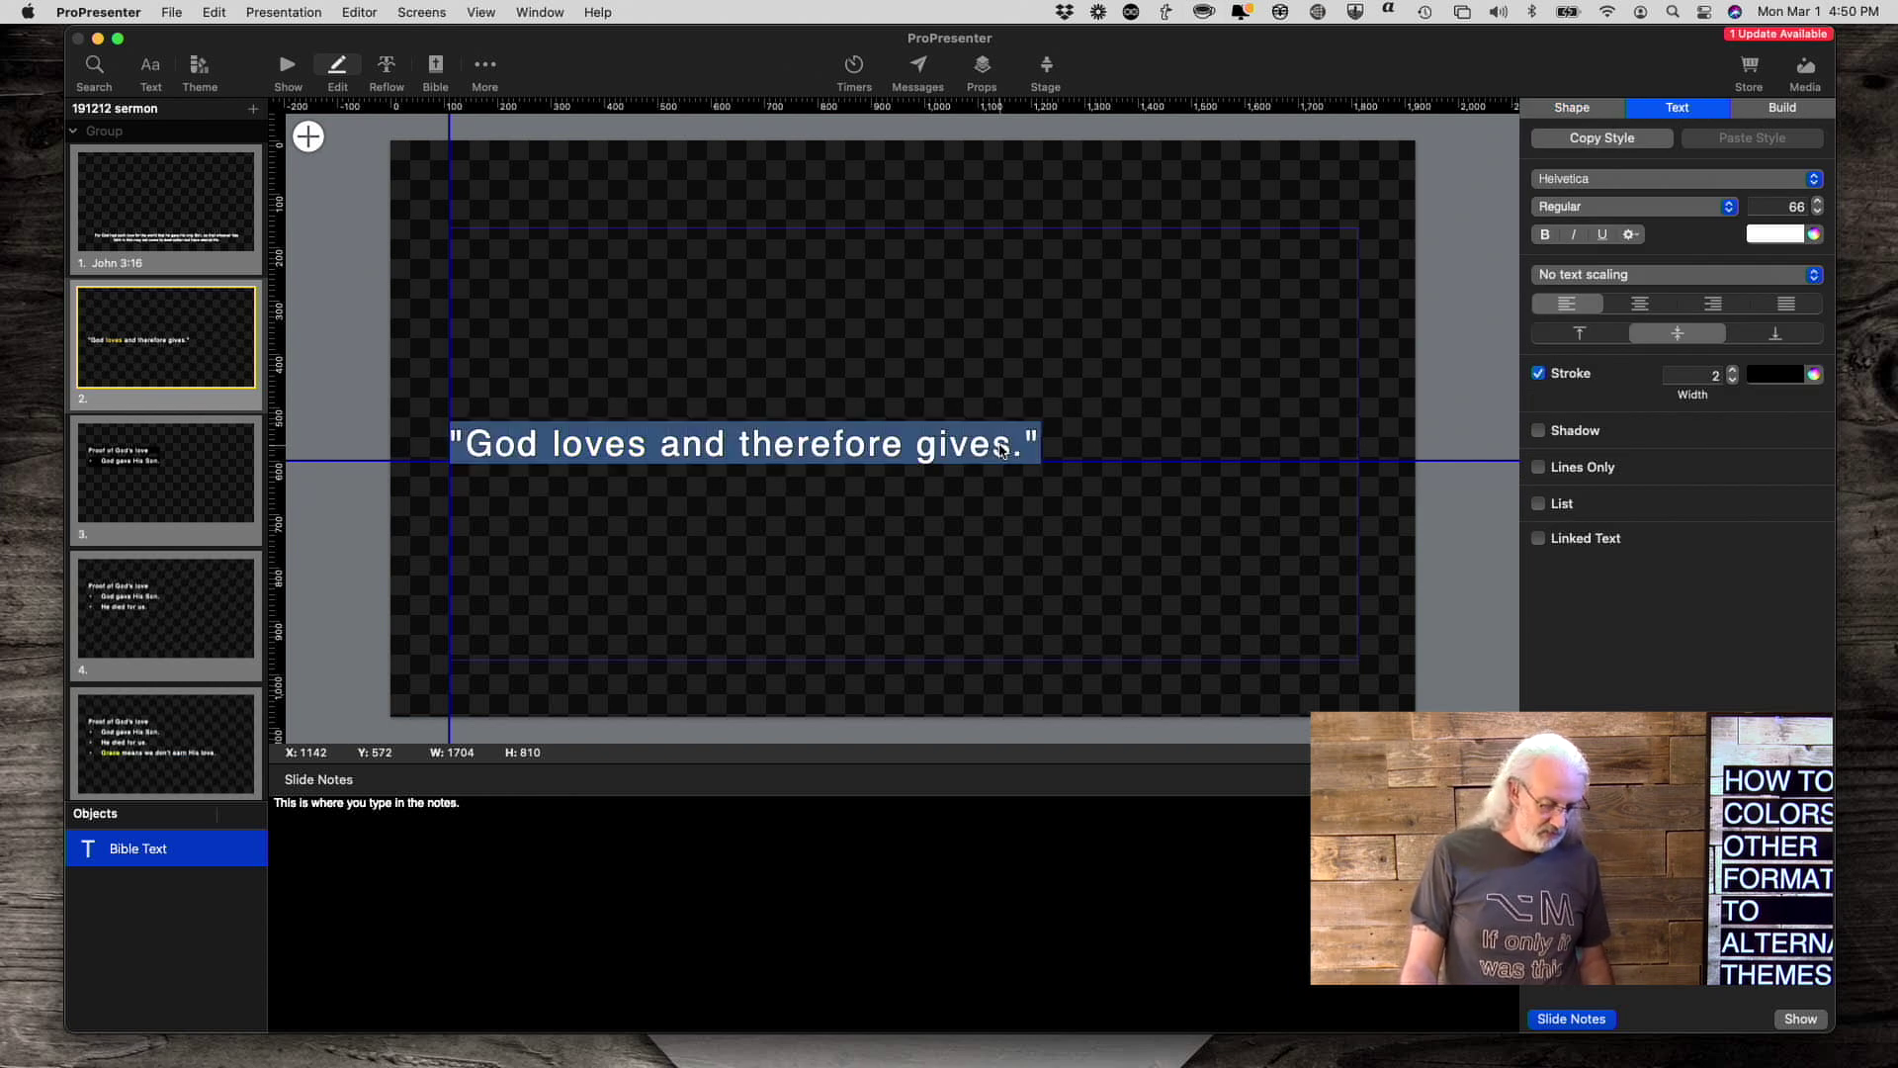
{"action": "left_click", "coordinate": [681, 843]}
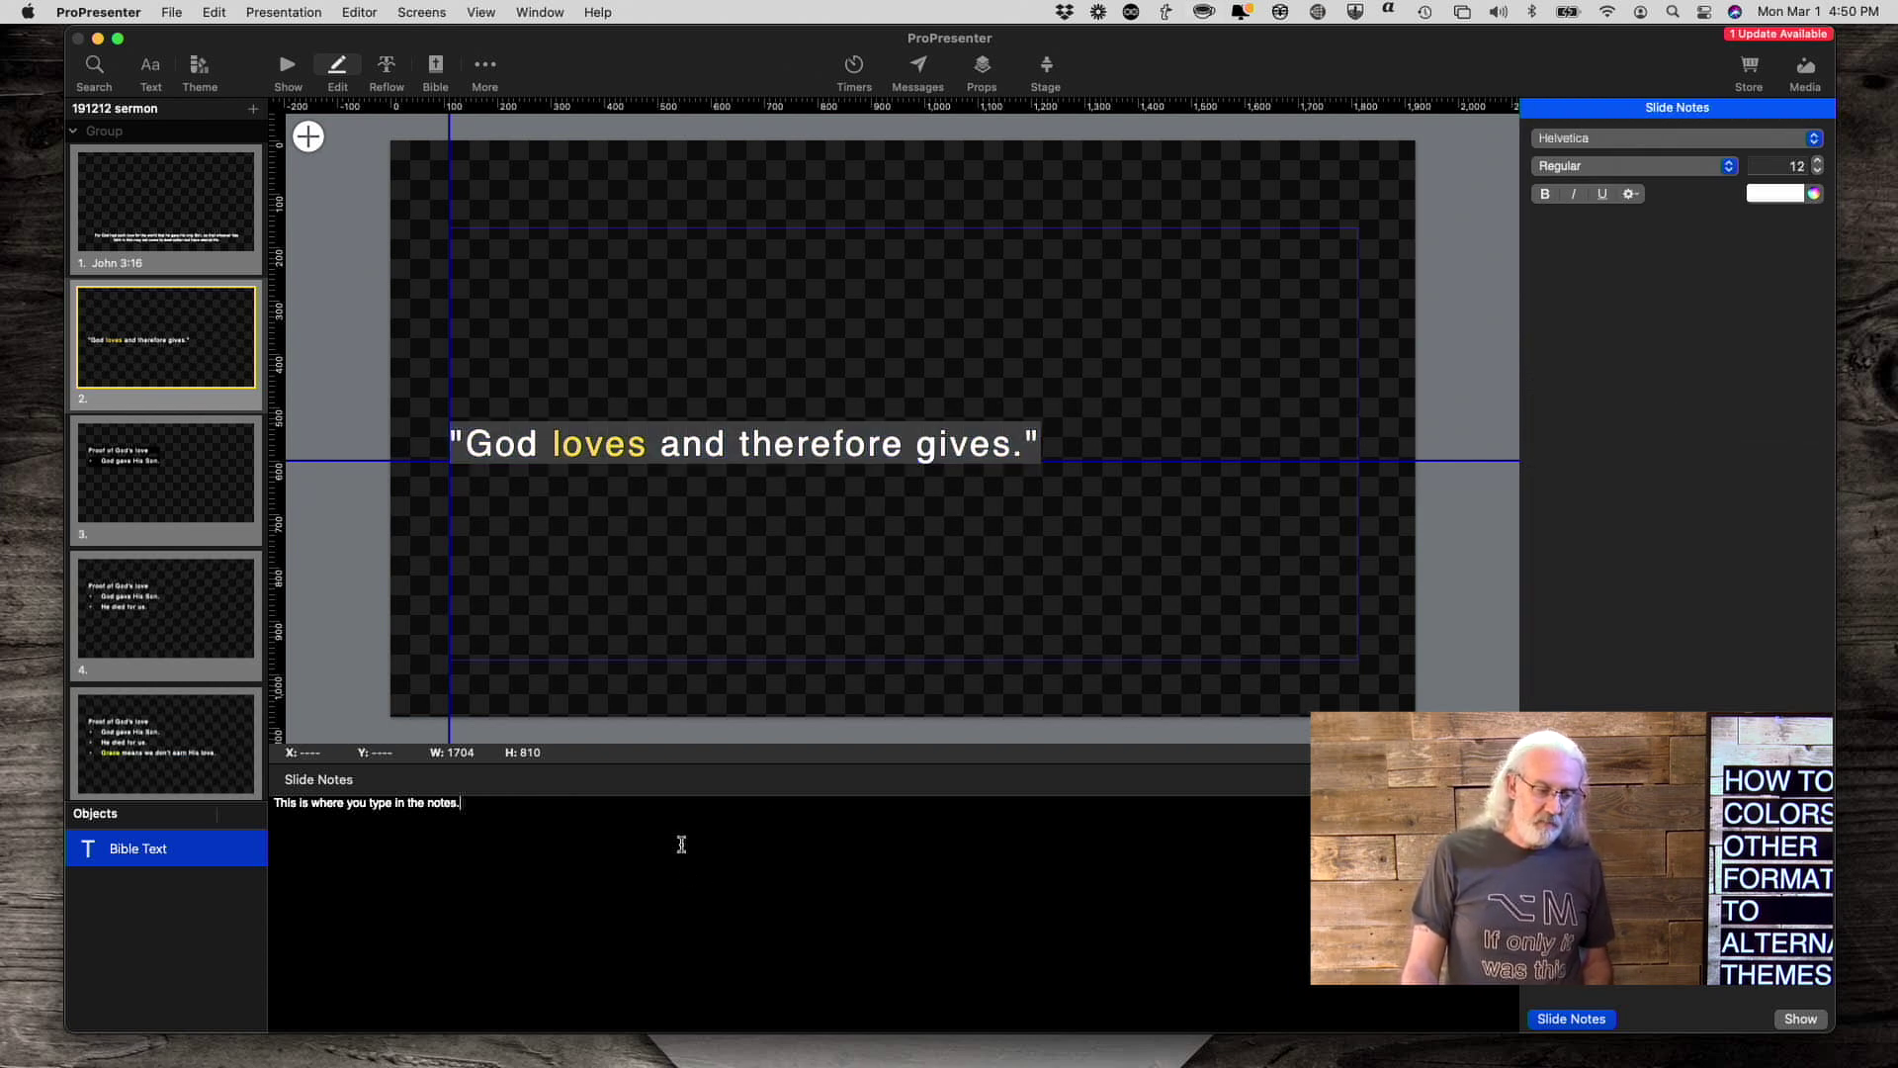
{"action": "triple_click", "coordinate": [678, 802]}
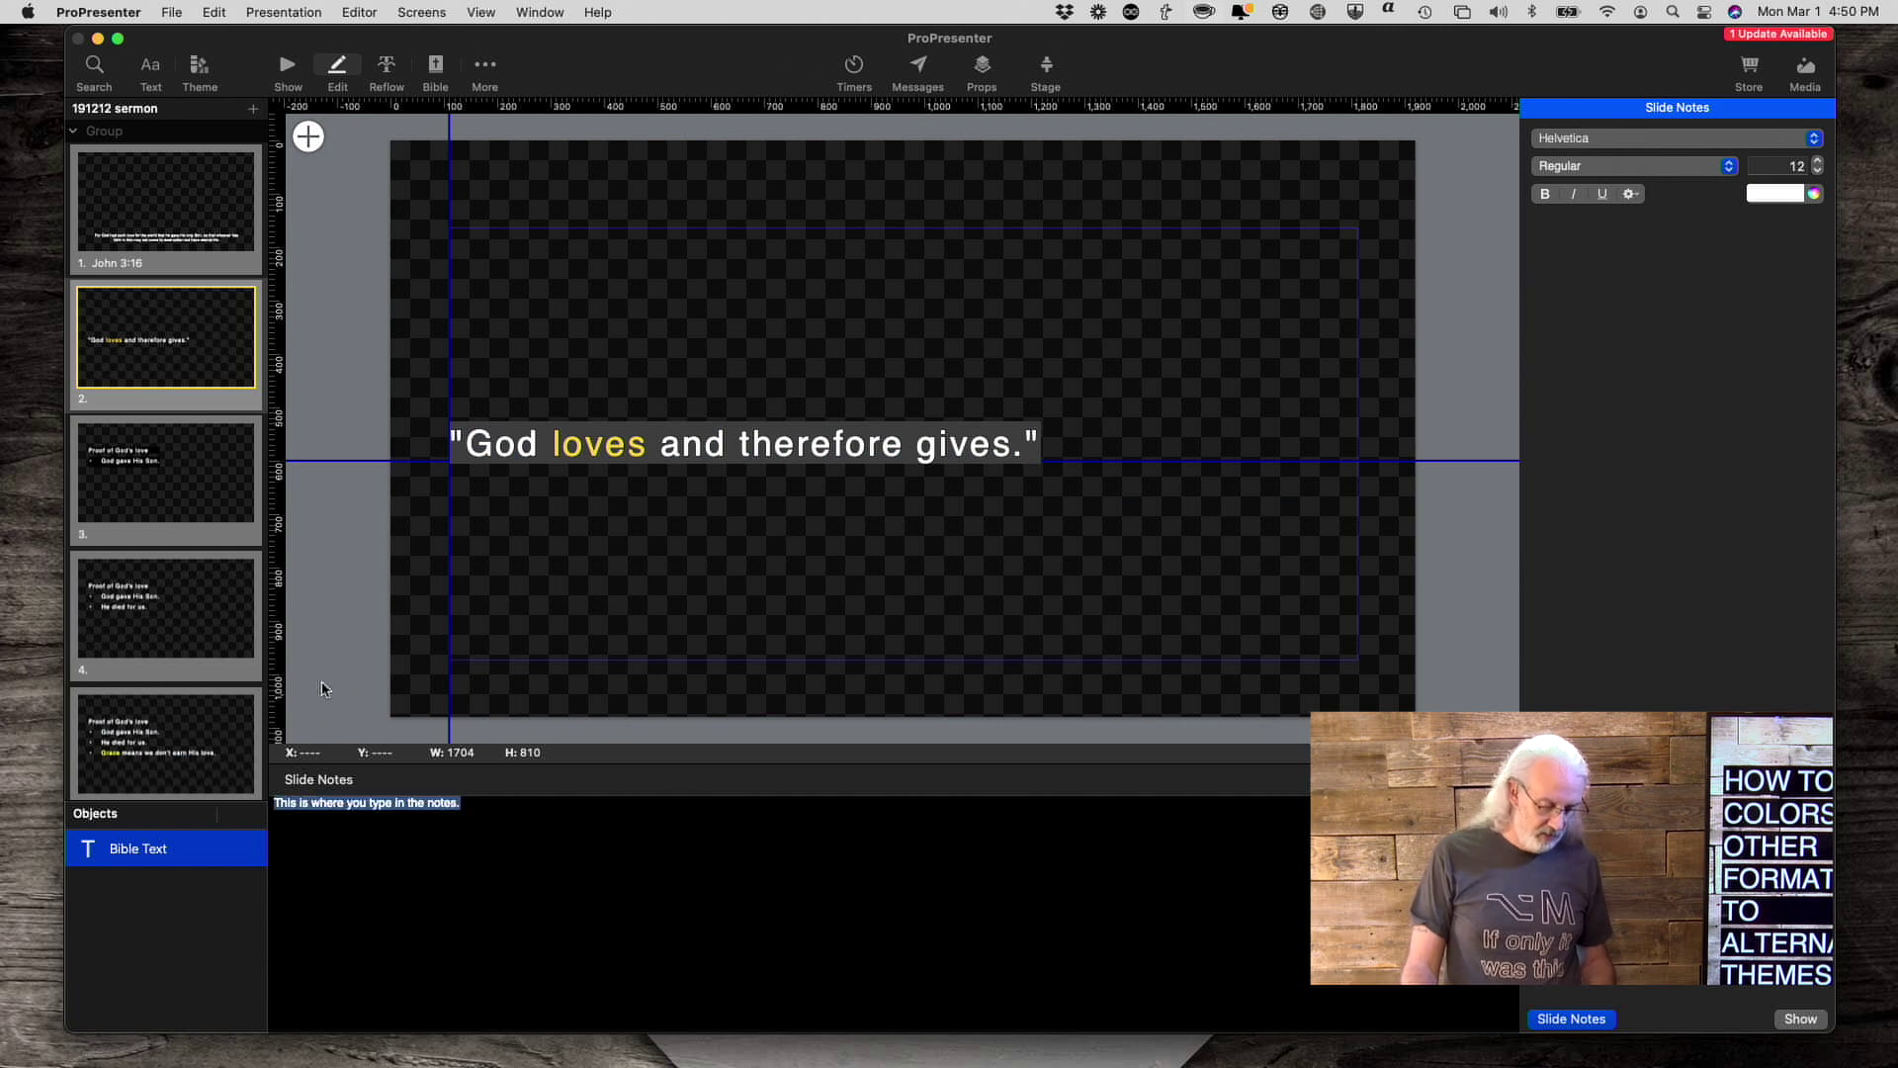
{"action": "key", "text": "super+v"}
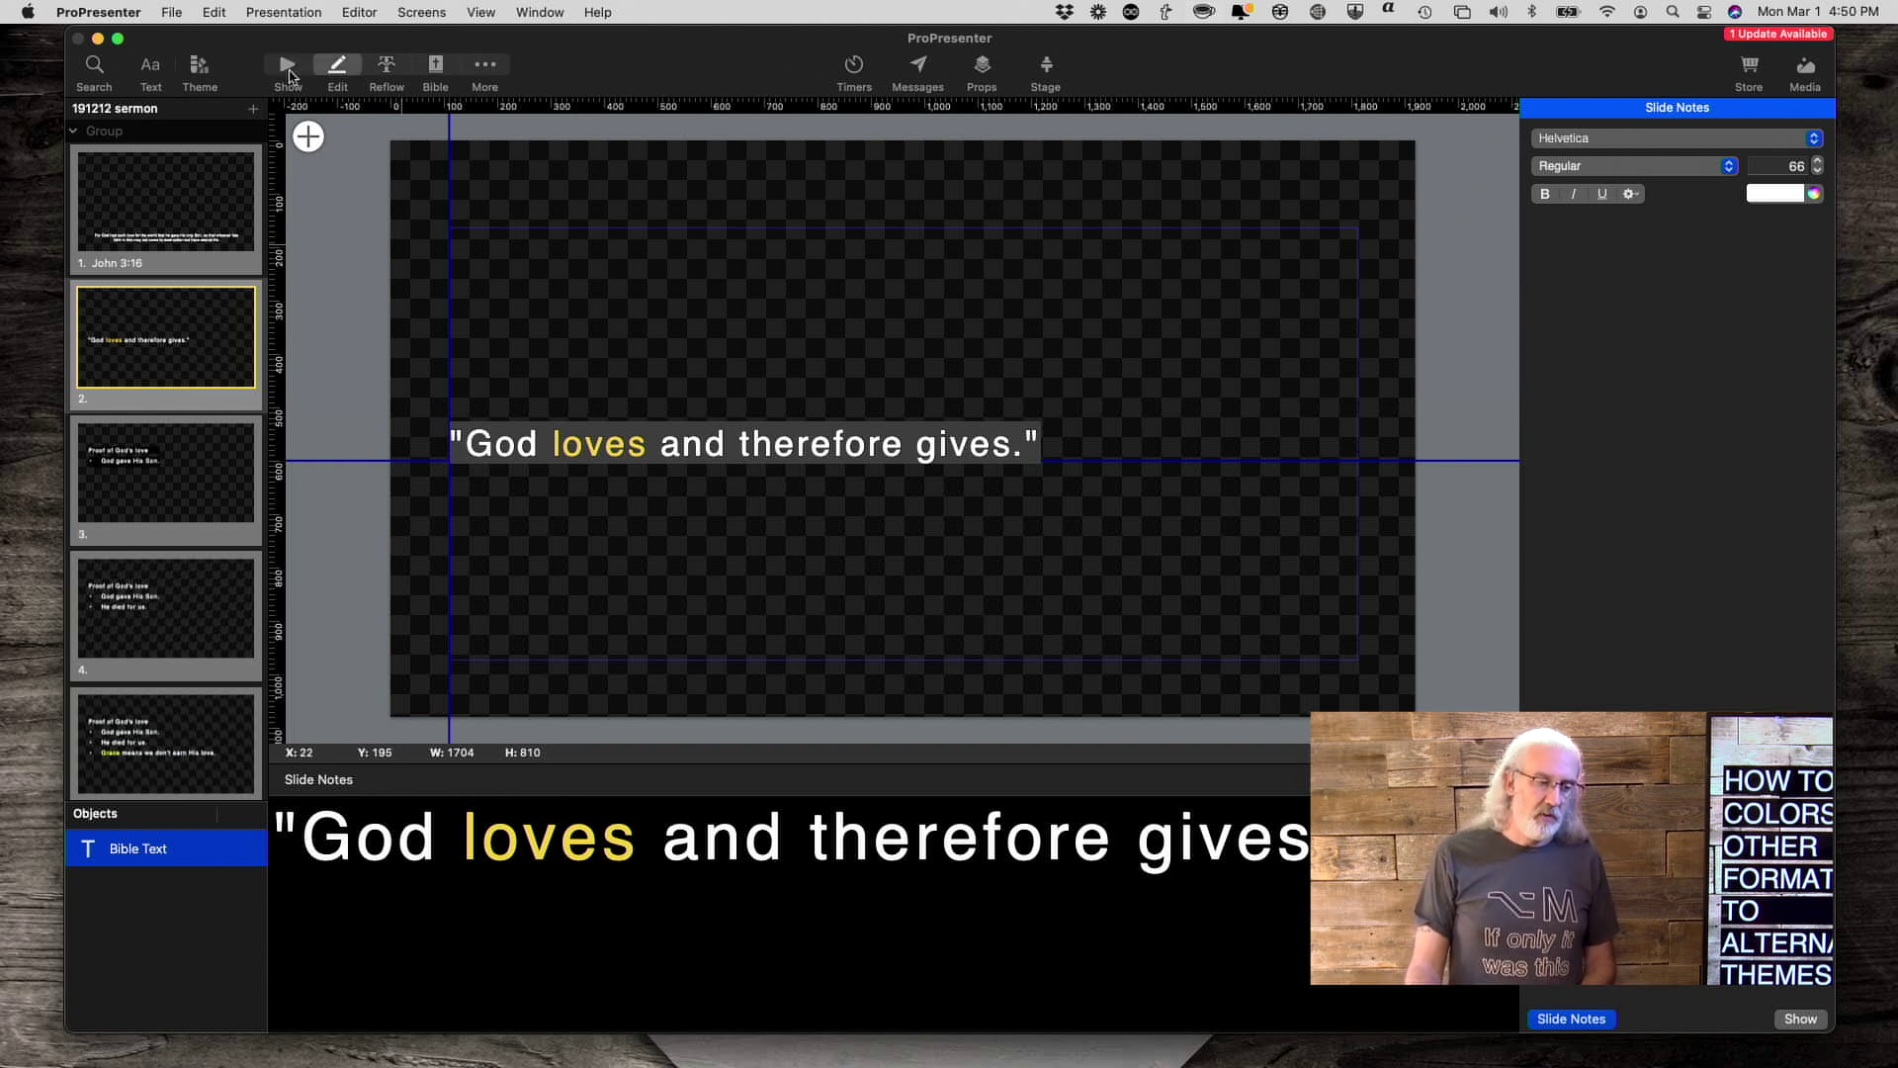
{"action": "left_click", "coordinate": [289, 69]}
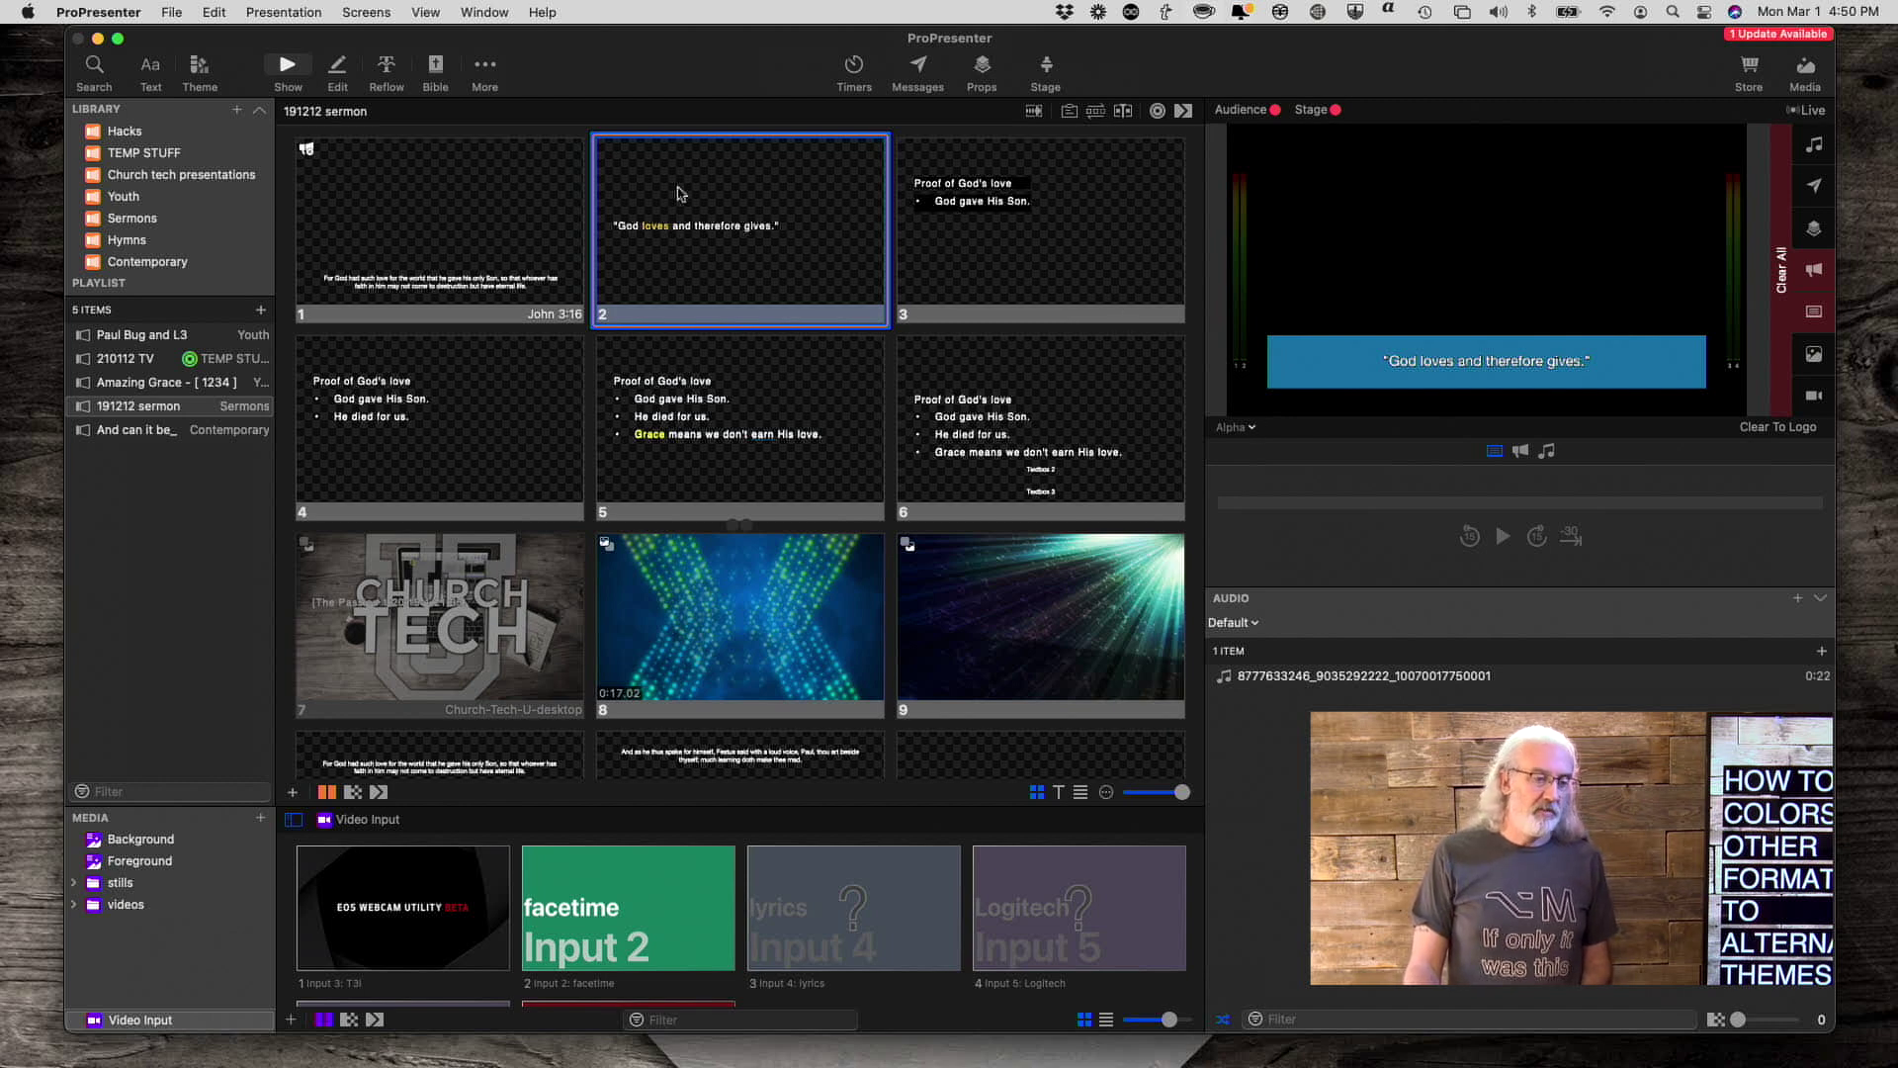
- Open the toolbar's list of additional editors
{"action": "left_click", "coordinate": [482, 67]}
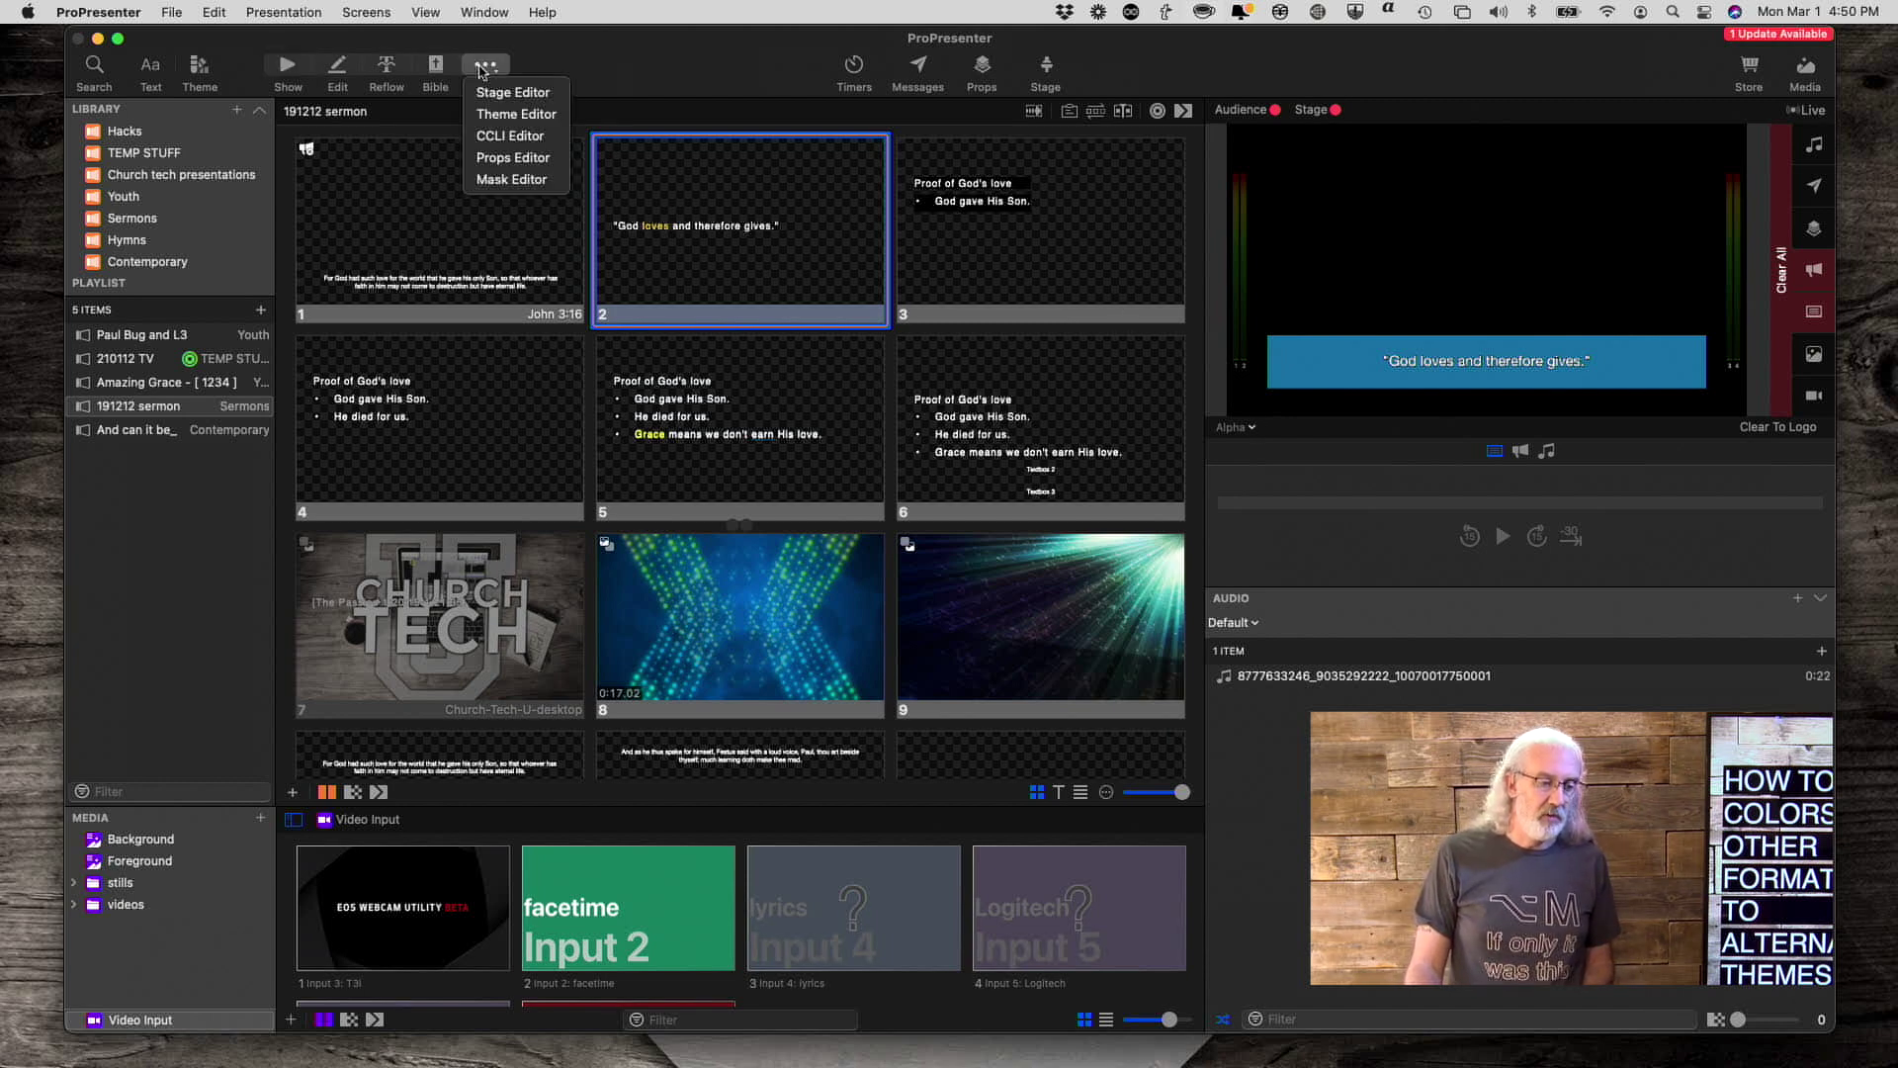
- In the theme editor, add a fourth slide and shrink its text box to a 1620 × 240.5 top strip
{"action": "left_click", "coordinate": [494, 119]}
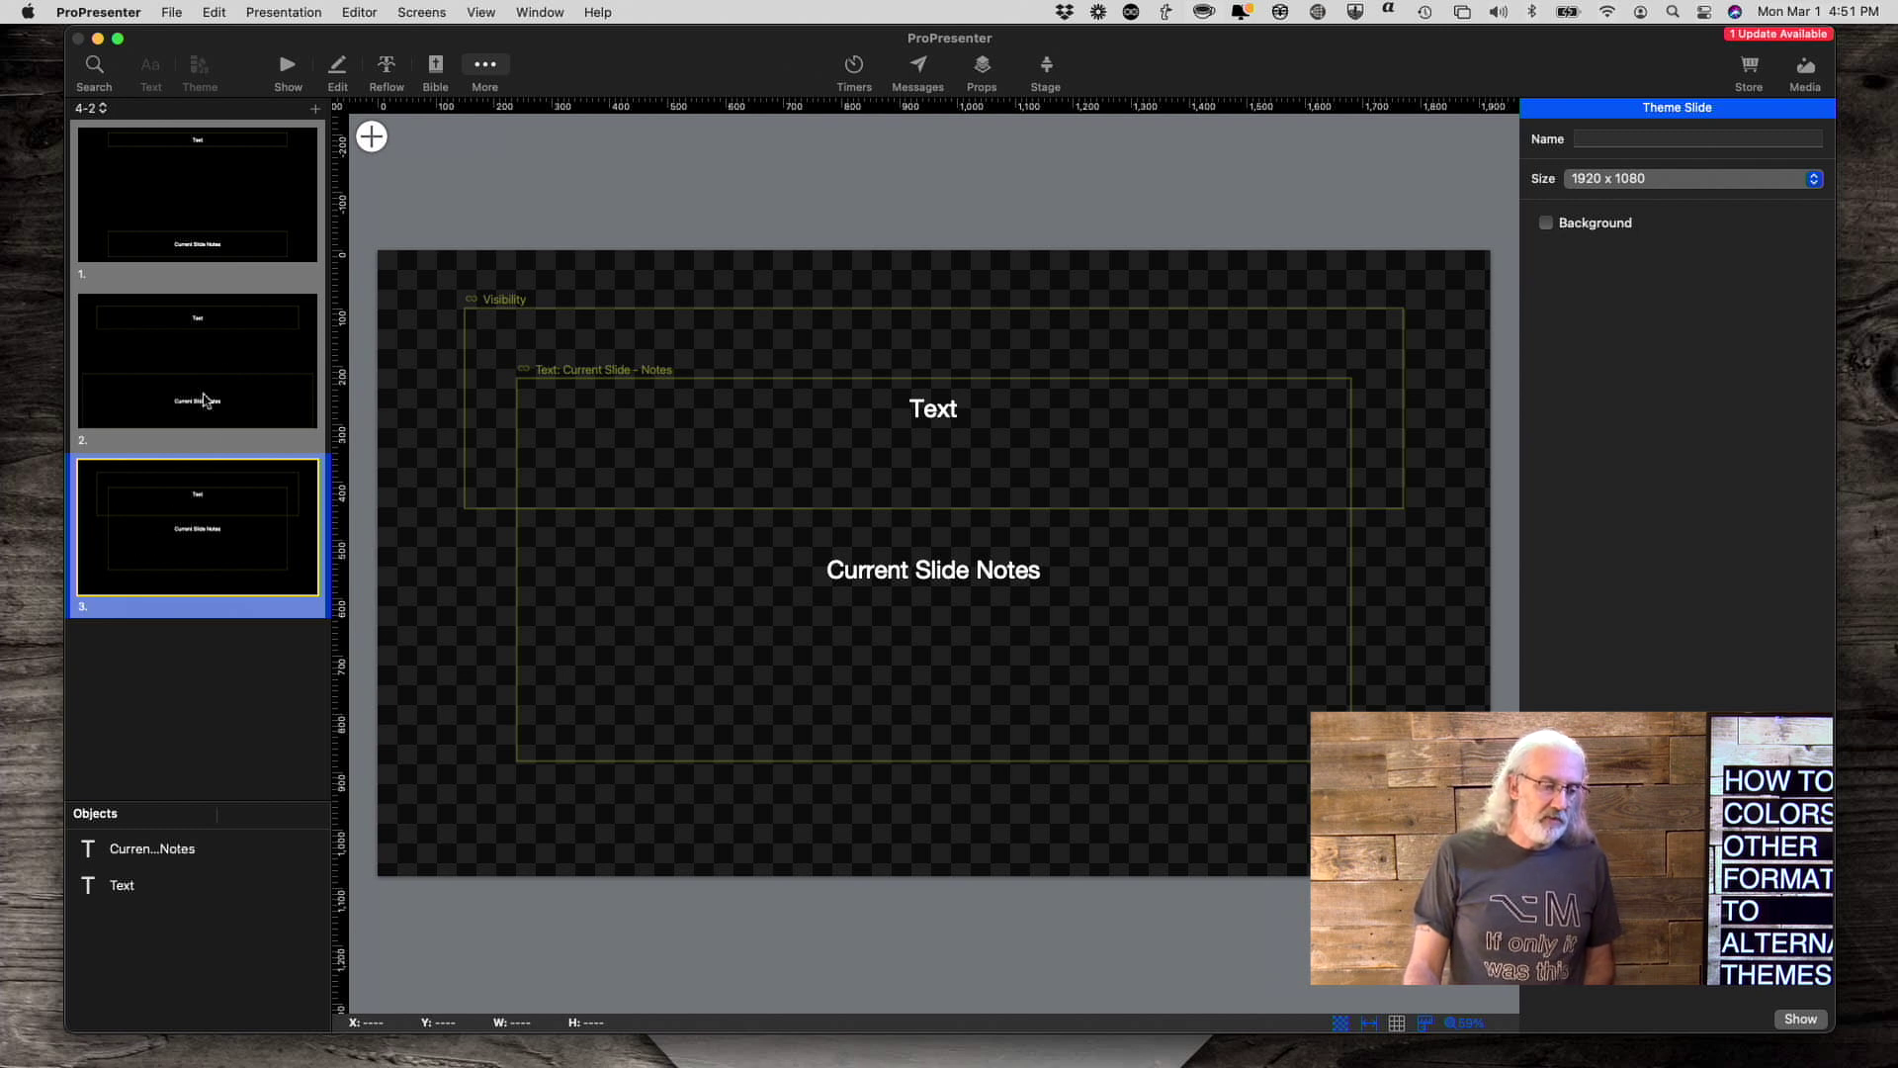
{"action": "left_click", "coordinate": [315, 112]}
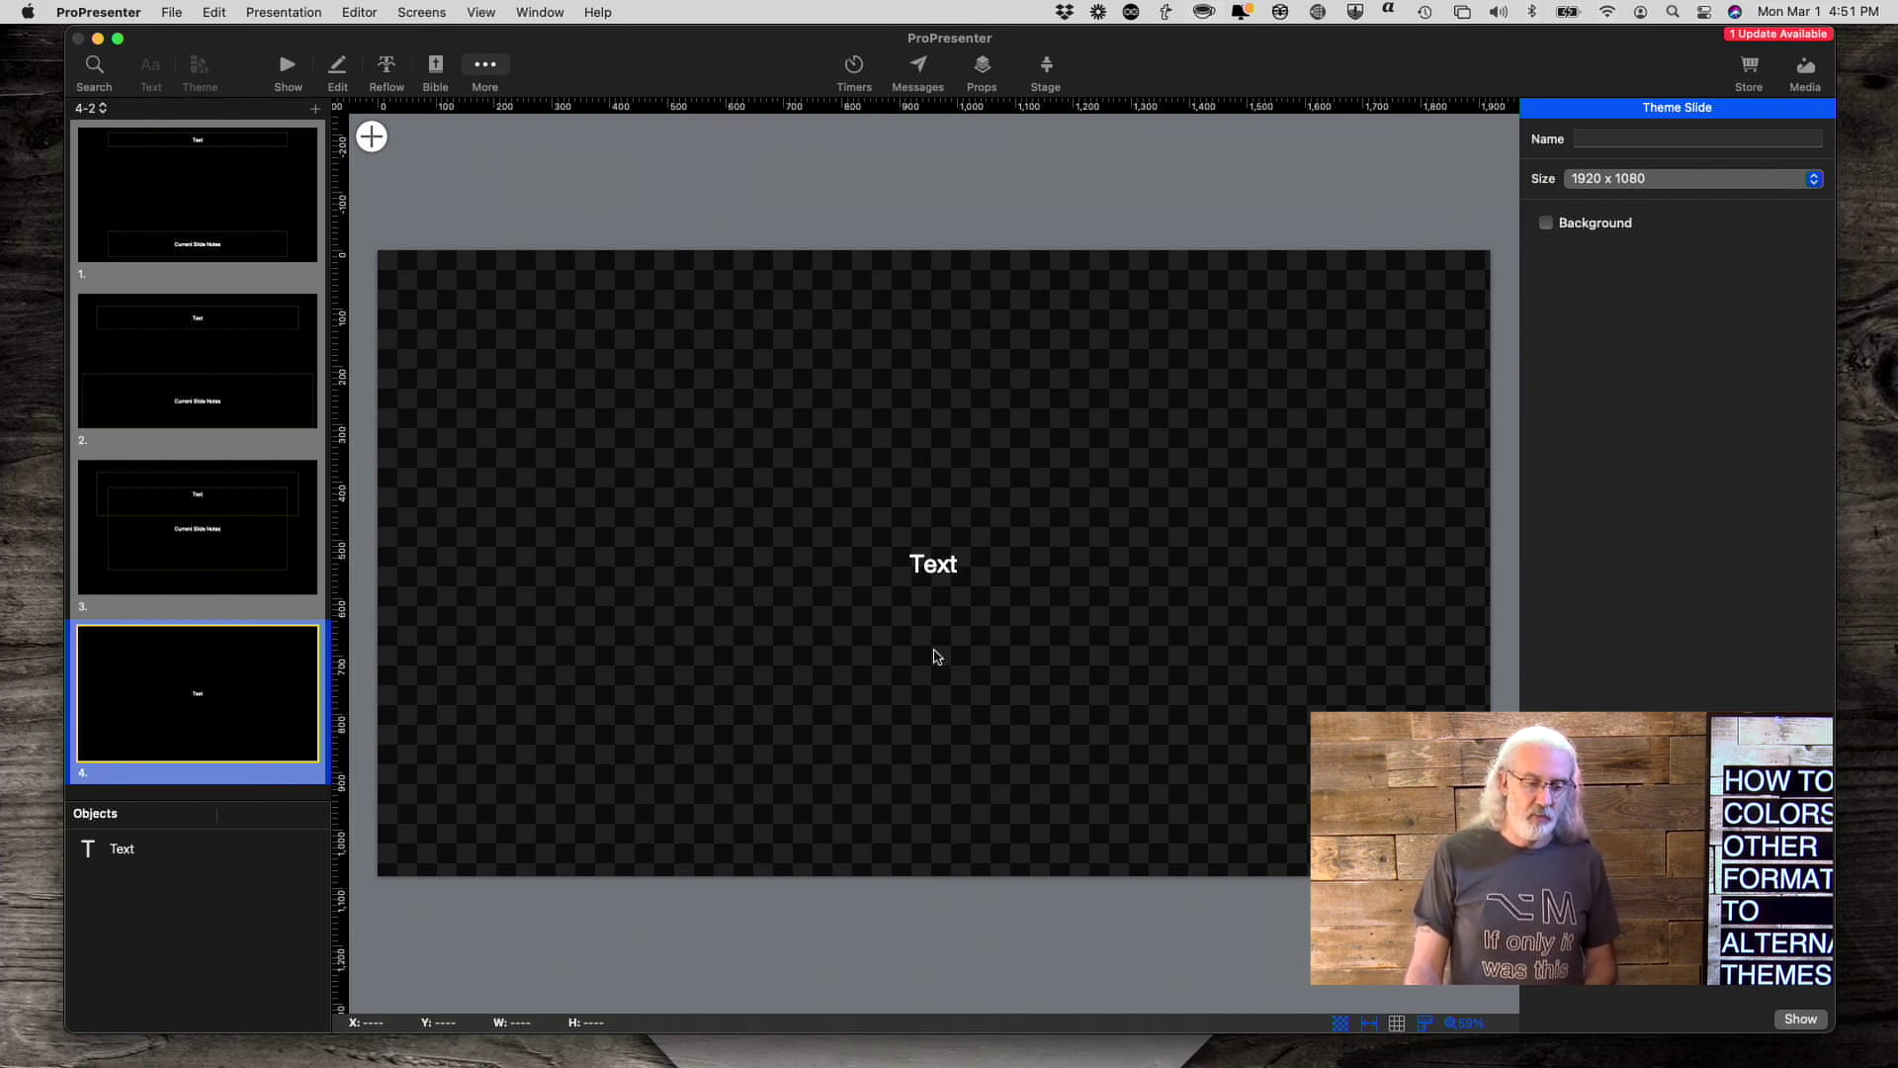
{"action": "left_click", "coordinate": [942, 571]}
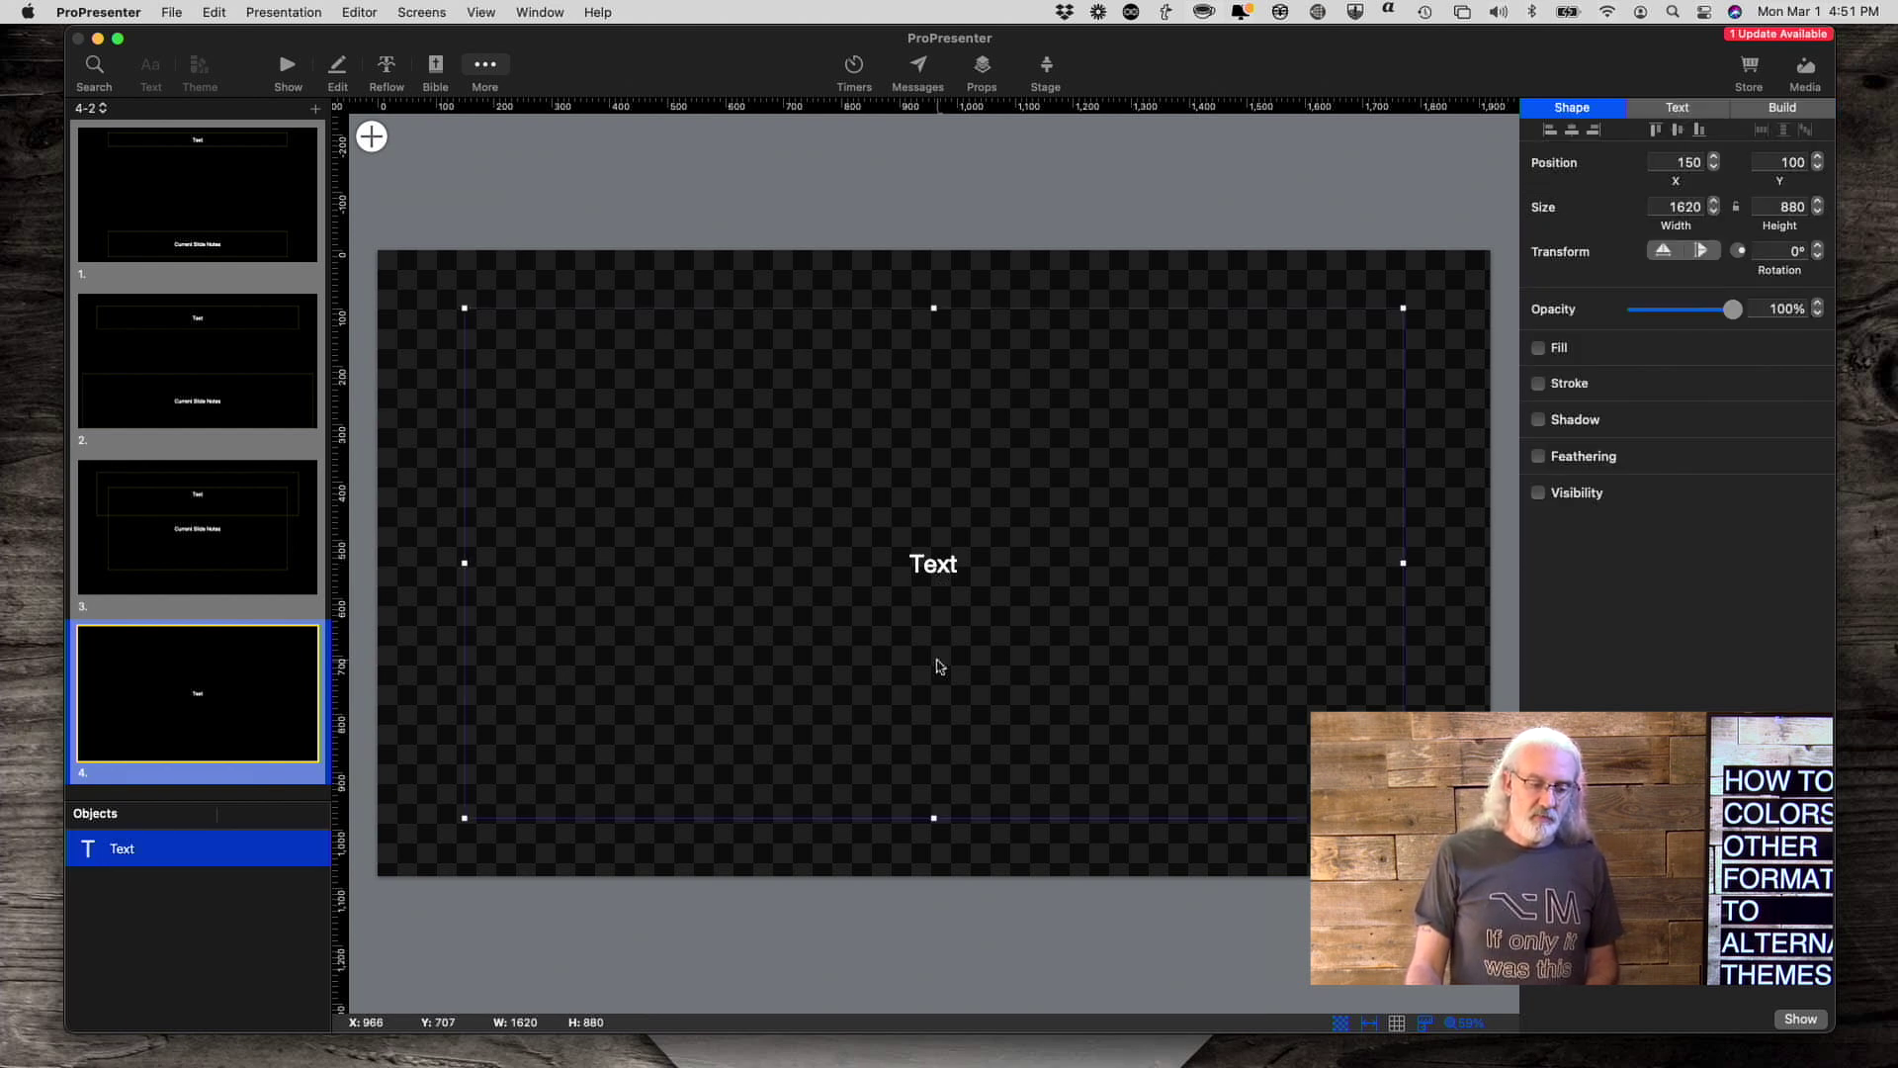
{"action": "left_click_drag", "start_coordinate": [936, 817], "coordinate": [974, 446]}
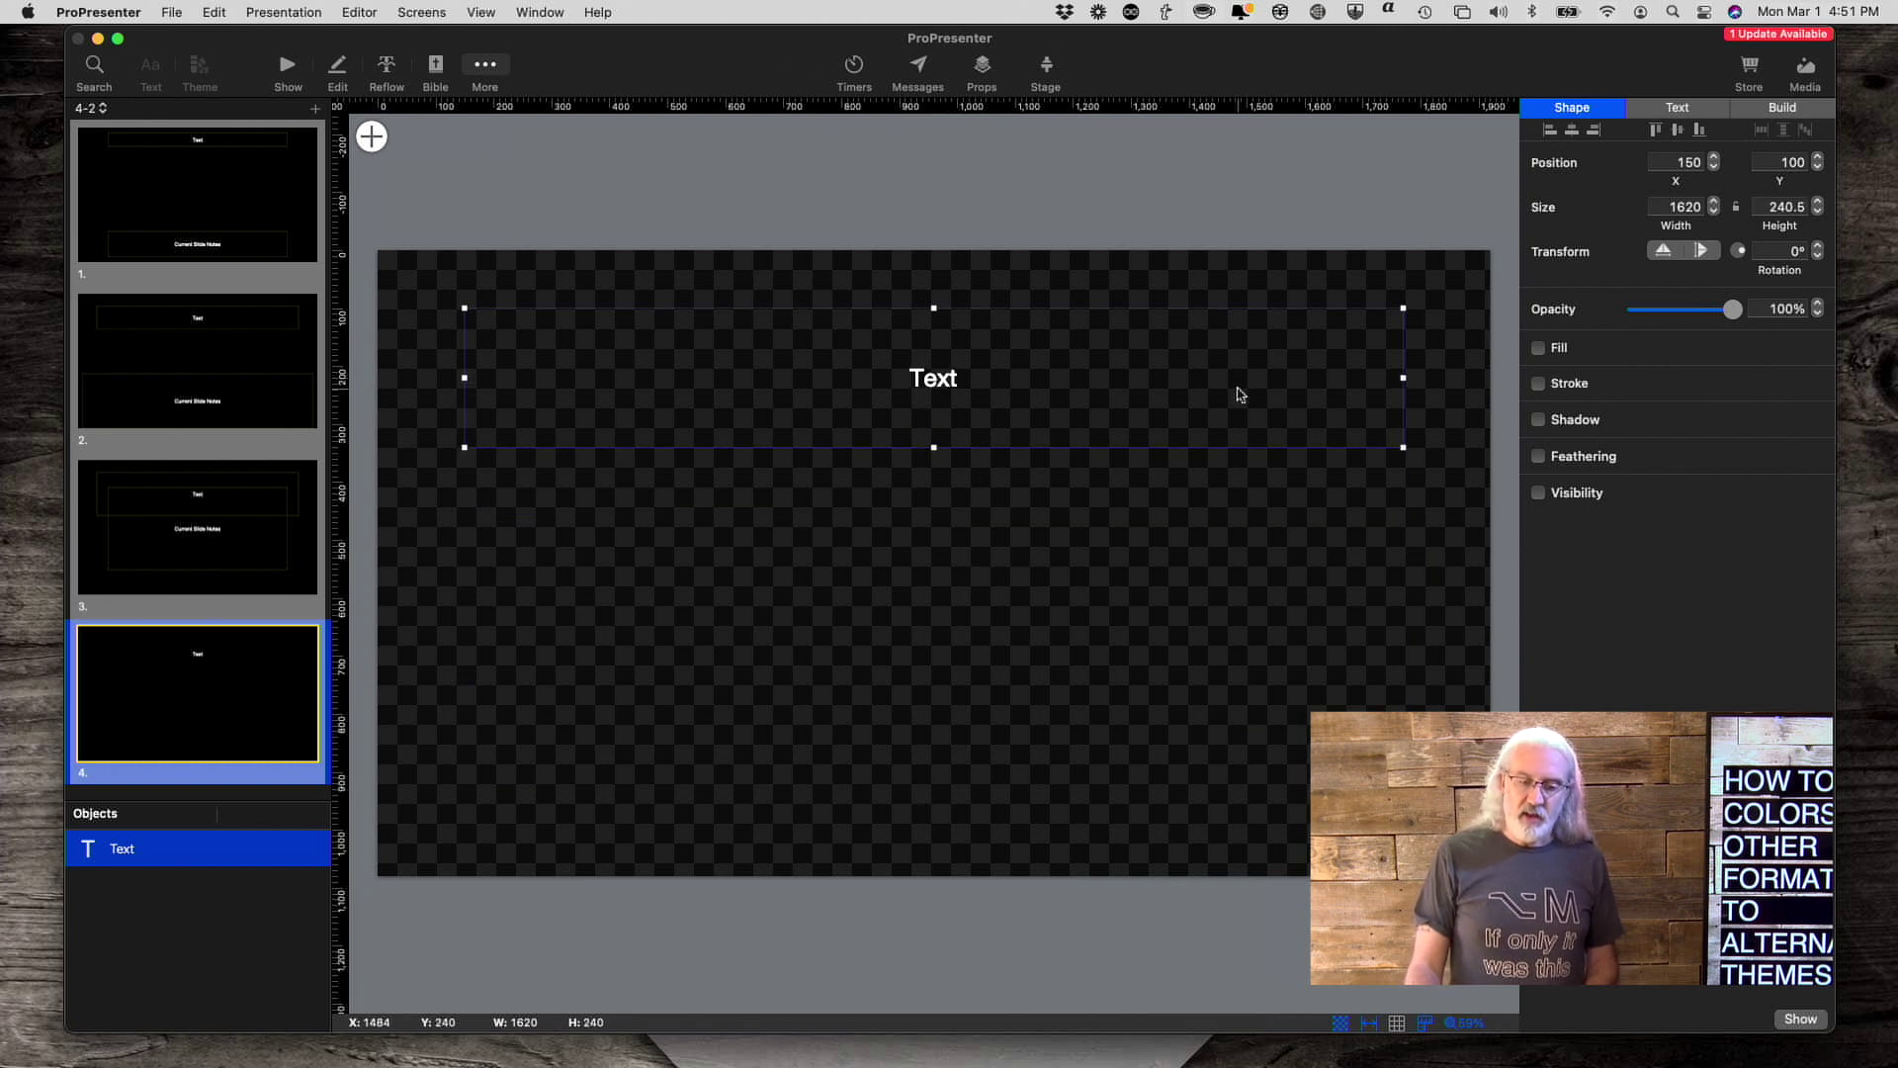
- Give the top text box a visibility rule: show only when the Text object does not have text
{"action": "left_click", "coordinate": [1538, 493]}
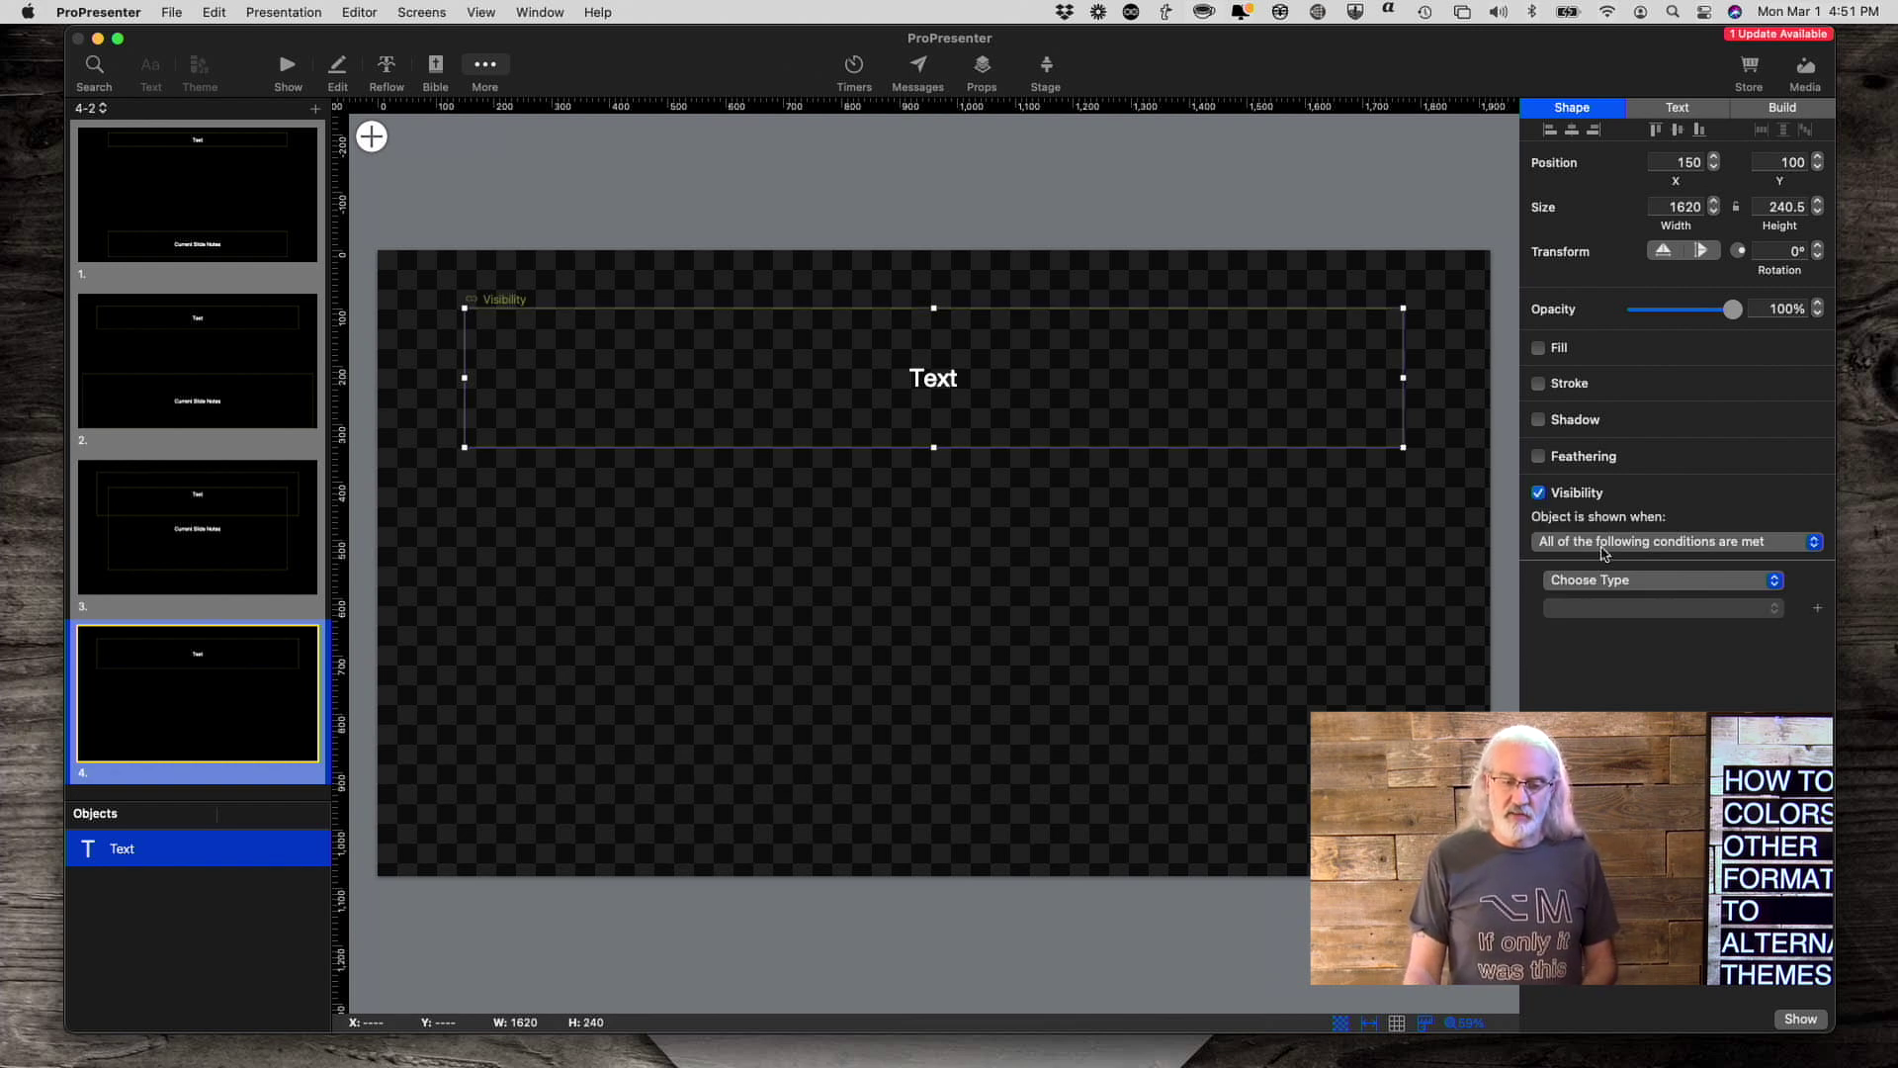
{"action": "left_click", "coordinate": [1774, 583]}
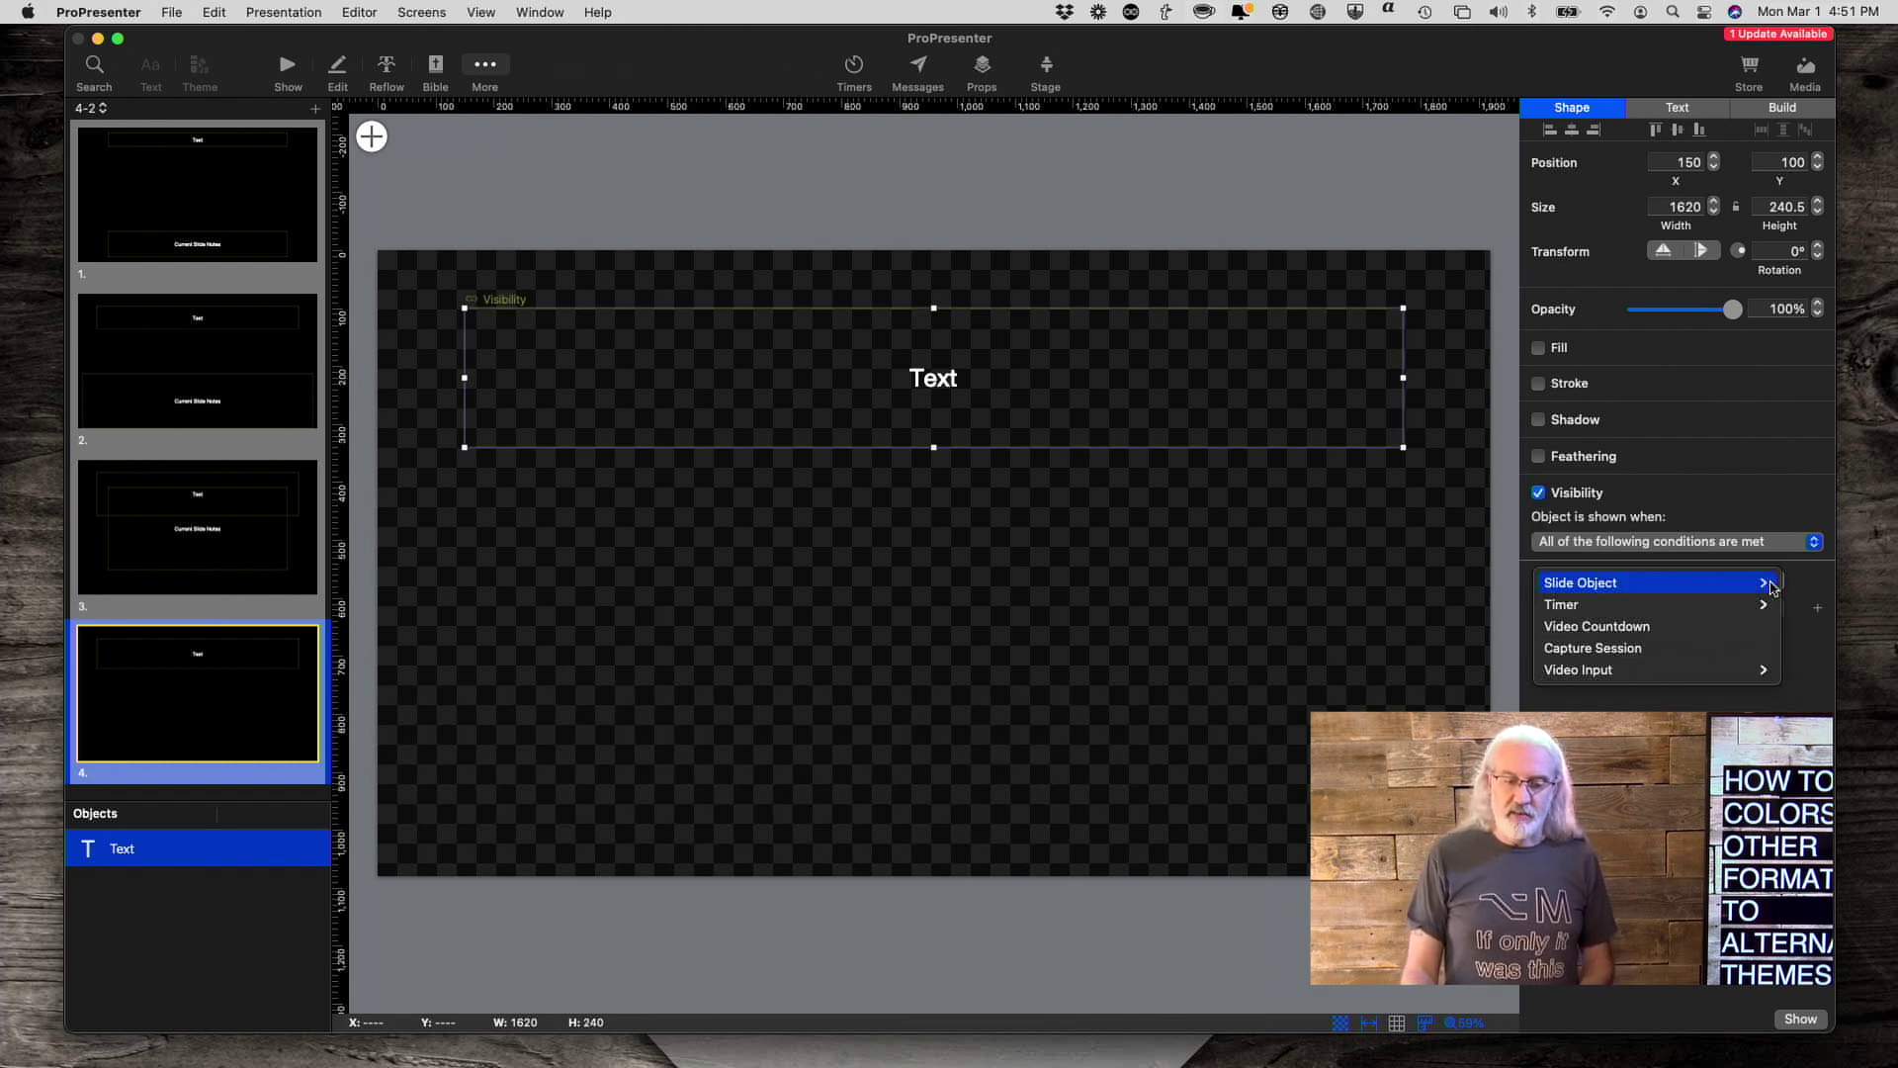
{"action": "mouse_move", "coordinate": [1766, 587]}
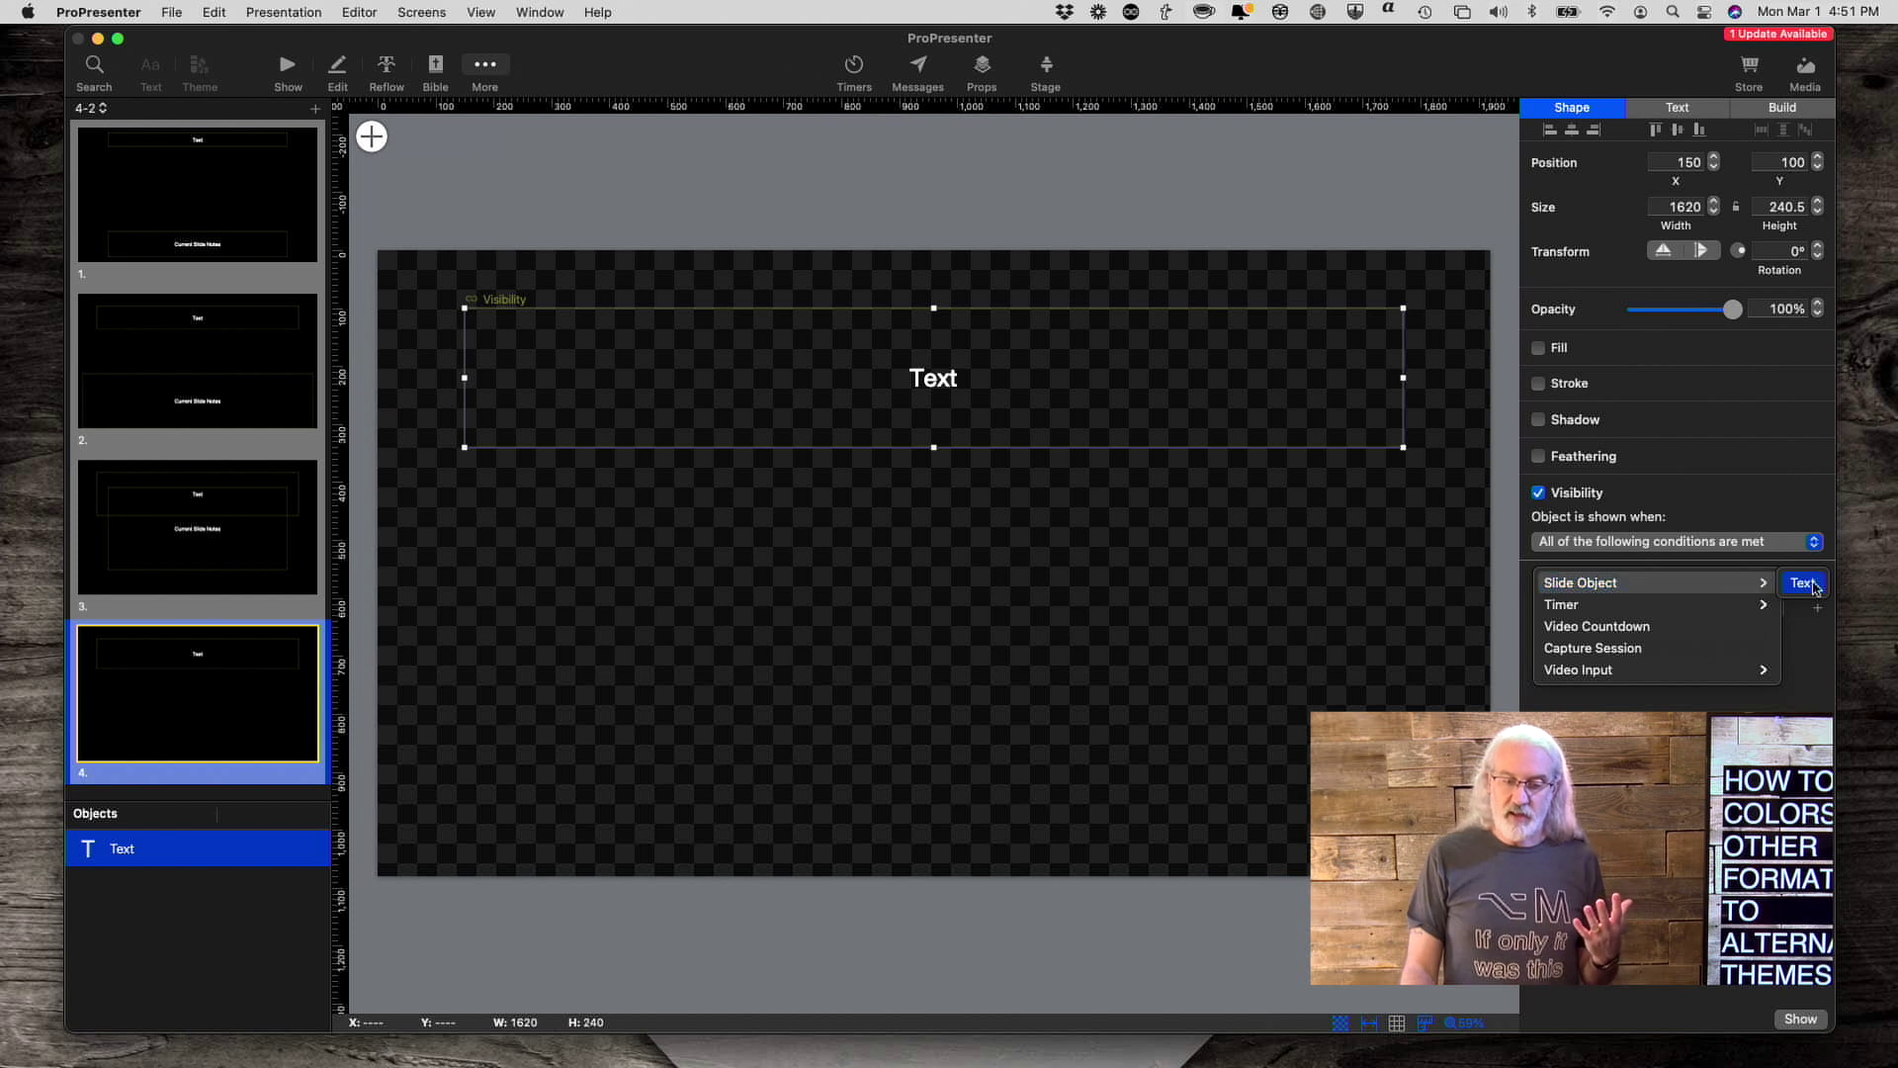
{"action": "left_click", "coordinate": [1802, 582]}
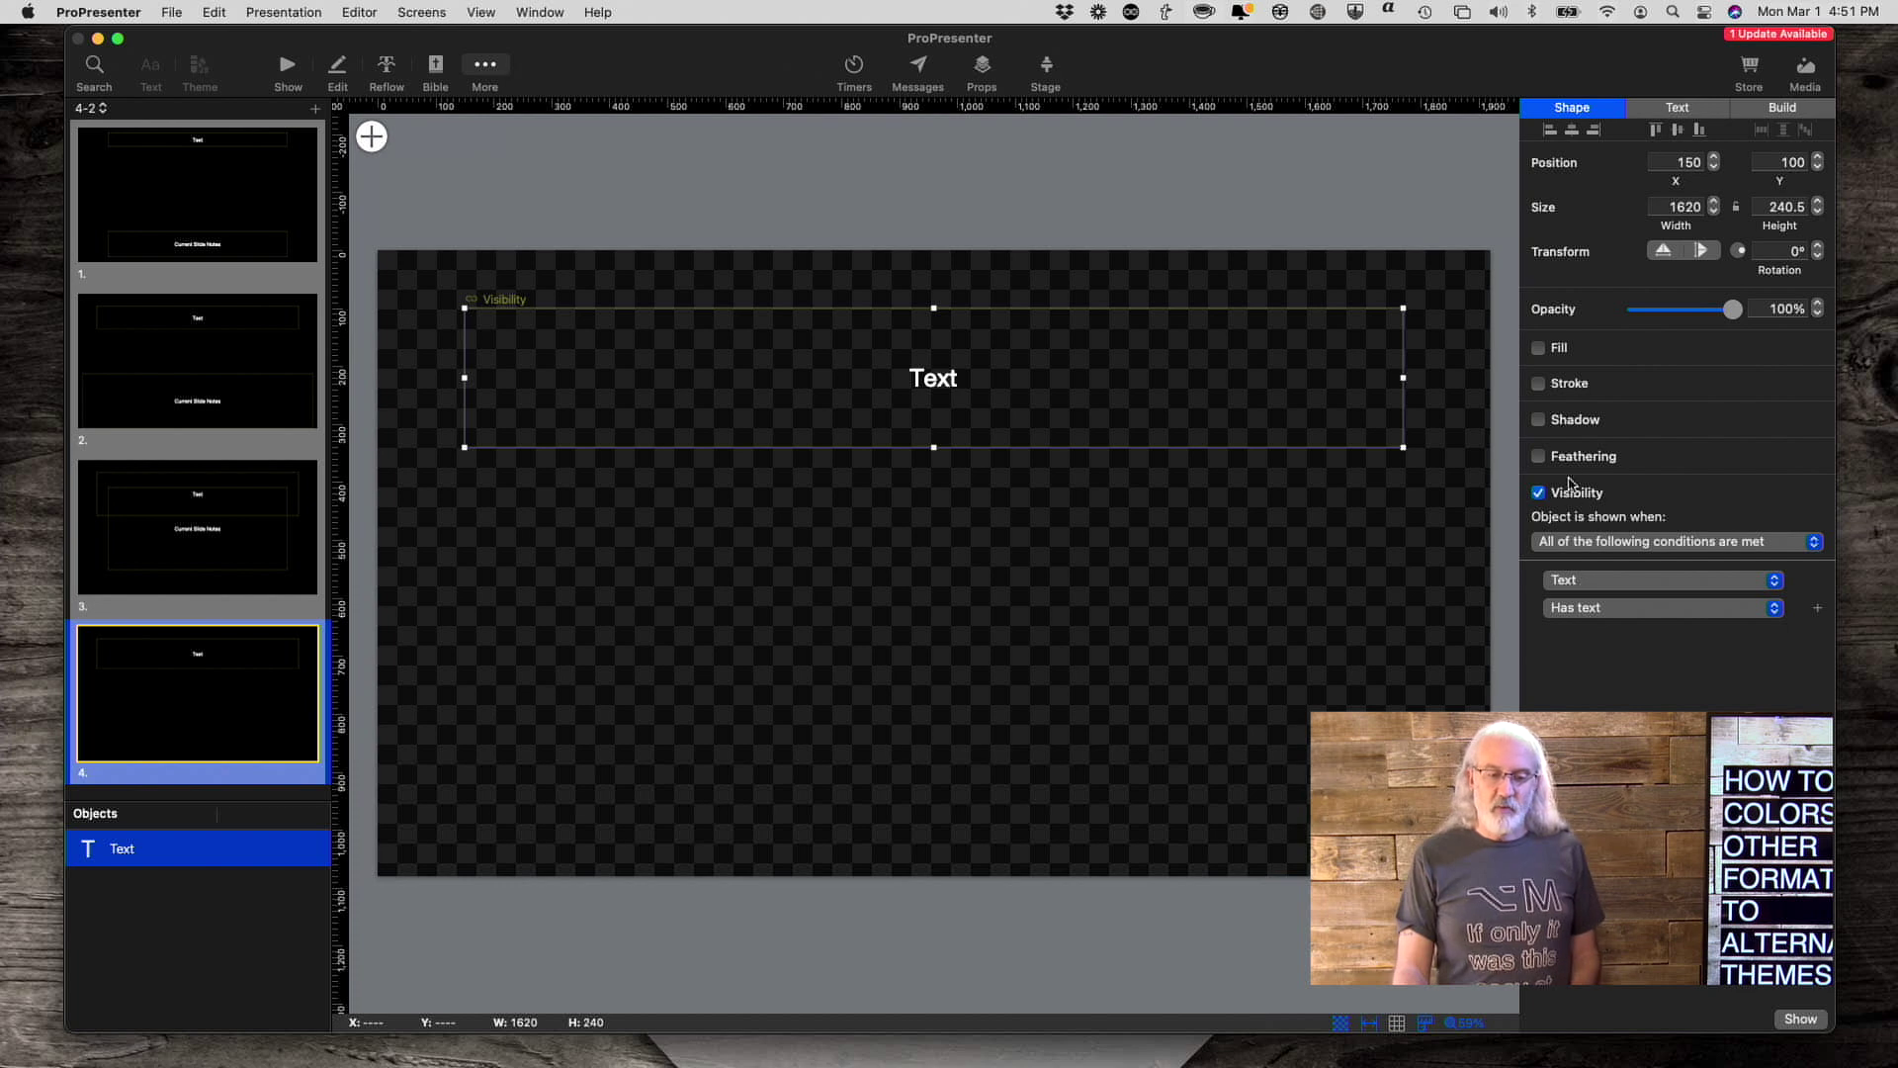
{"action": "left_click", "coordinate": [1607, 610]}
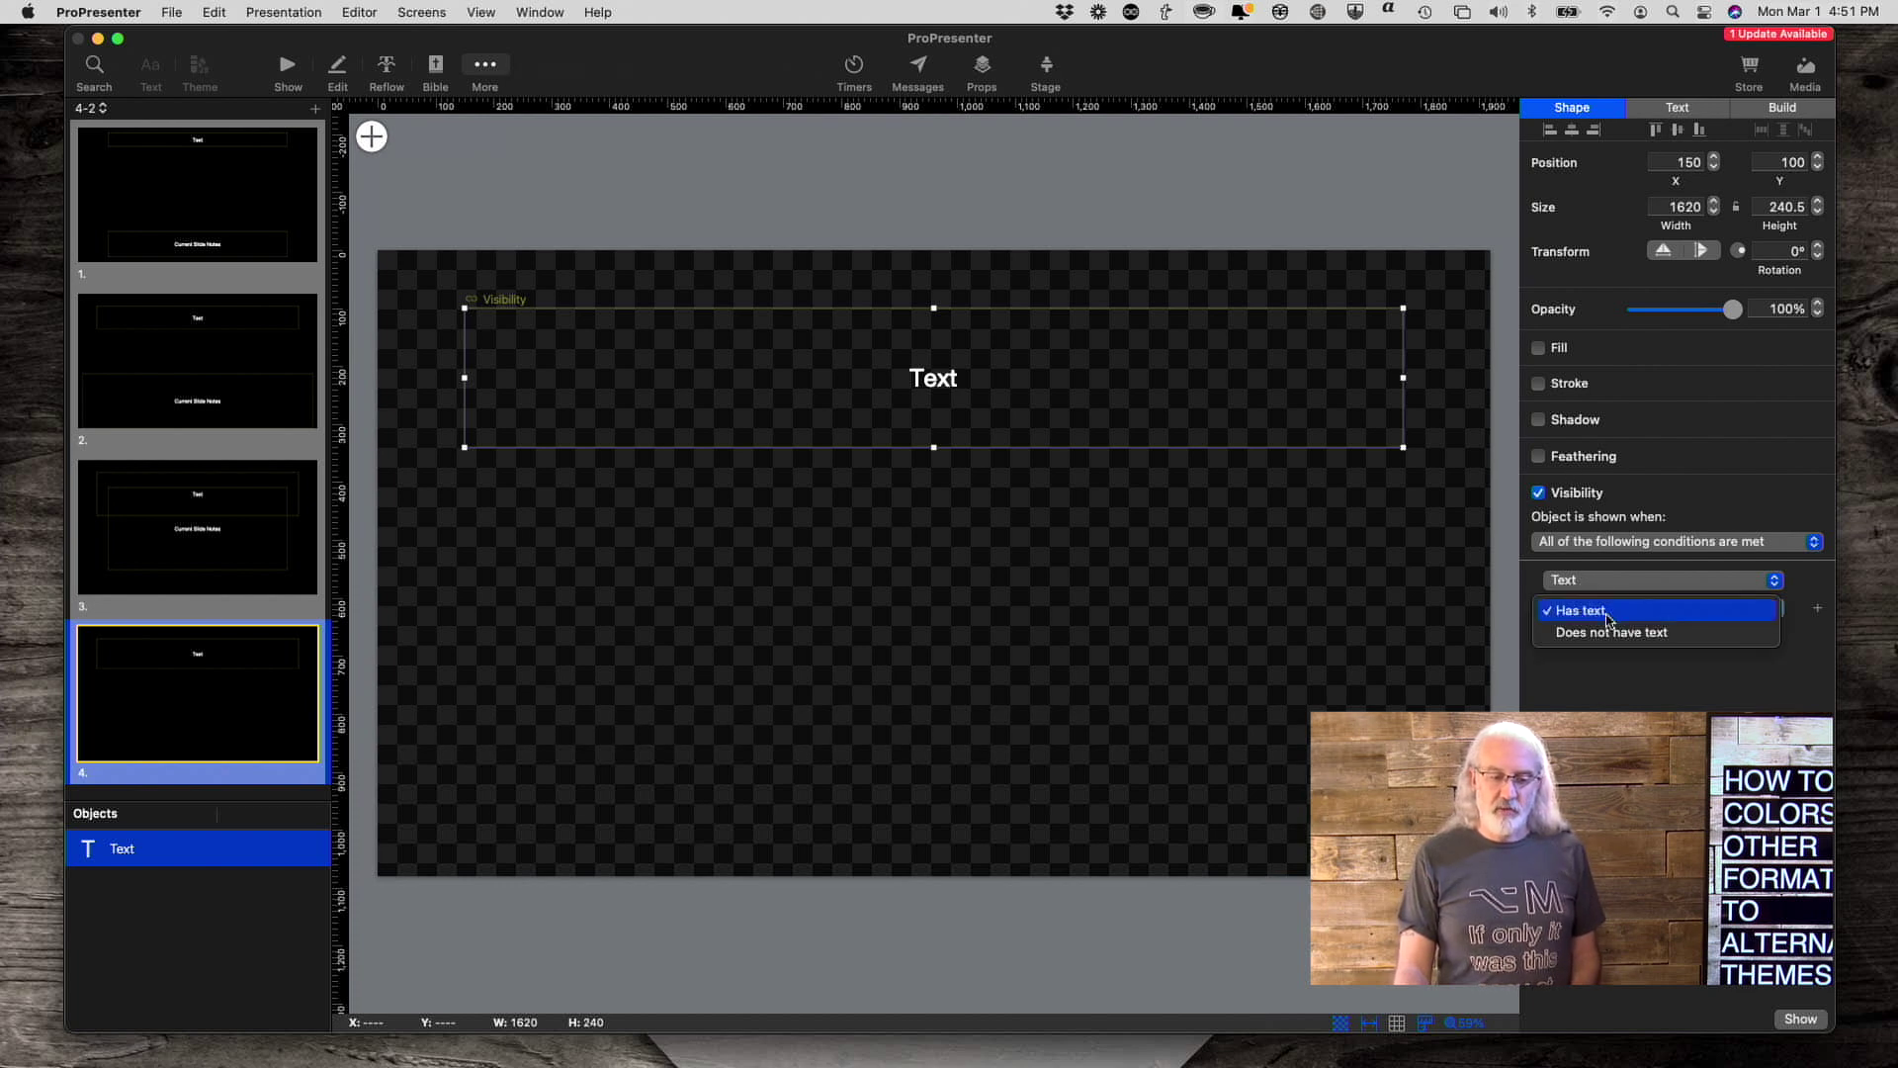
{"action": "left_click", "coordinate": [1609, 633]}
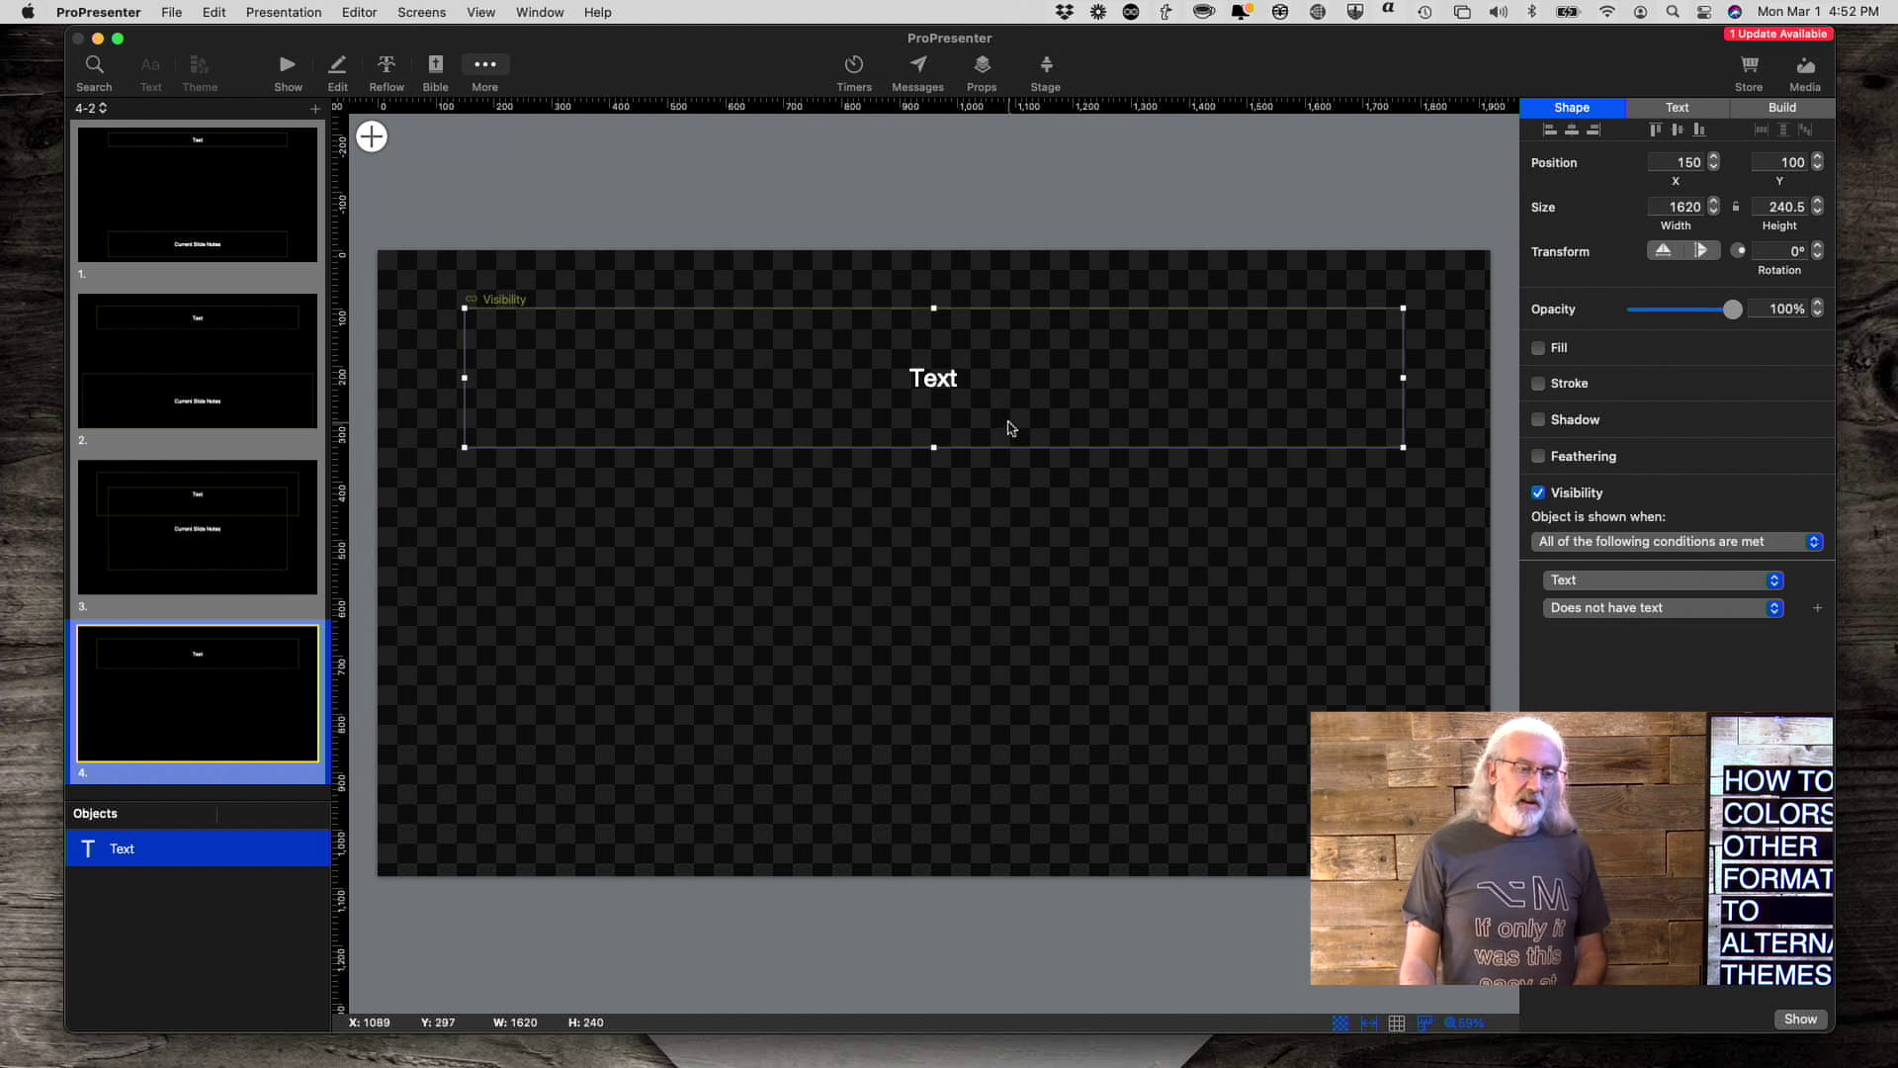
- Add a second text box and resize it to a 1440 × 202.3 strip near the bottom
{"action": "left_click", "coordinate": [370, 137]}
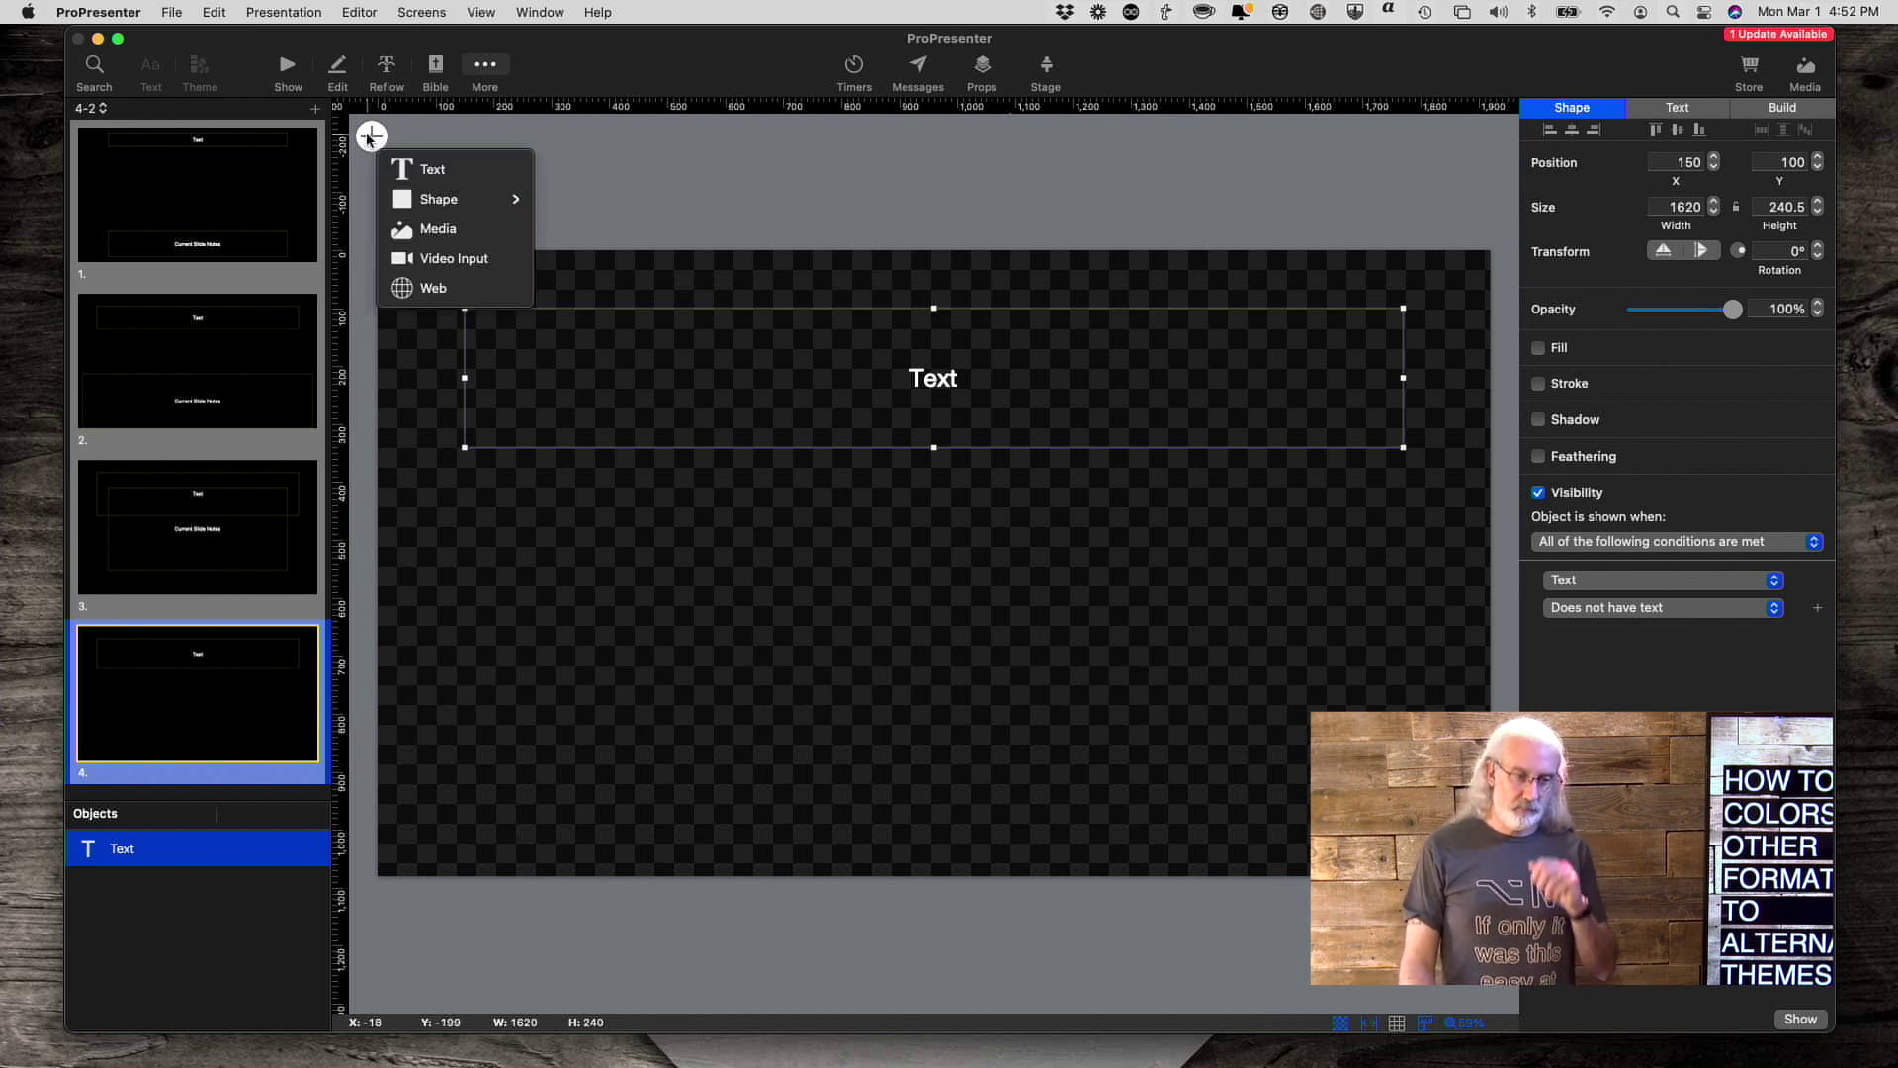
{"action": "left_click", "coordinate": [425, 169]}
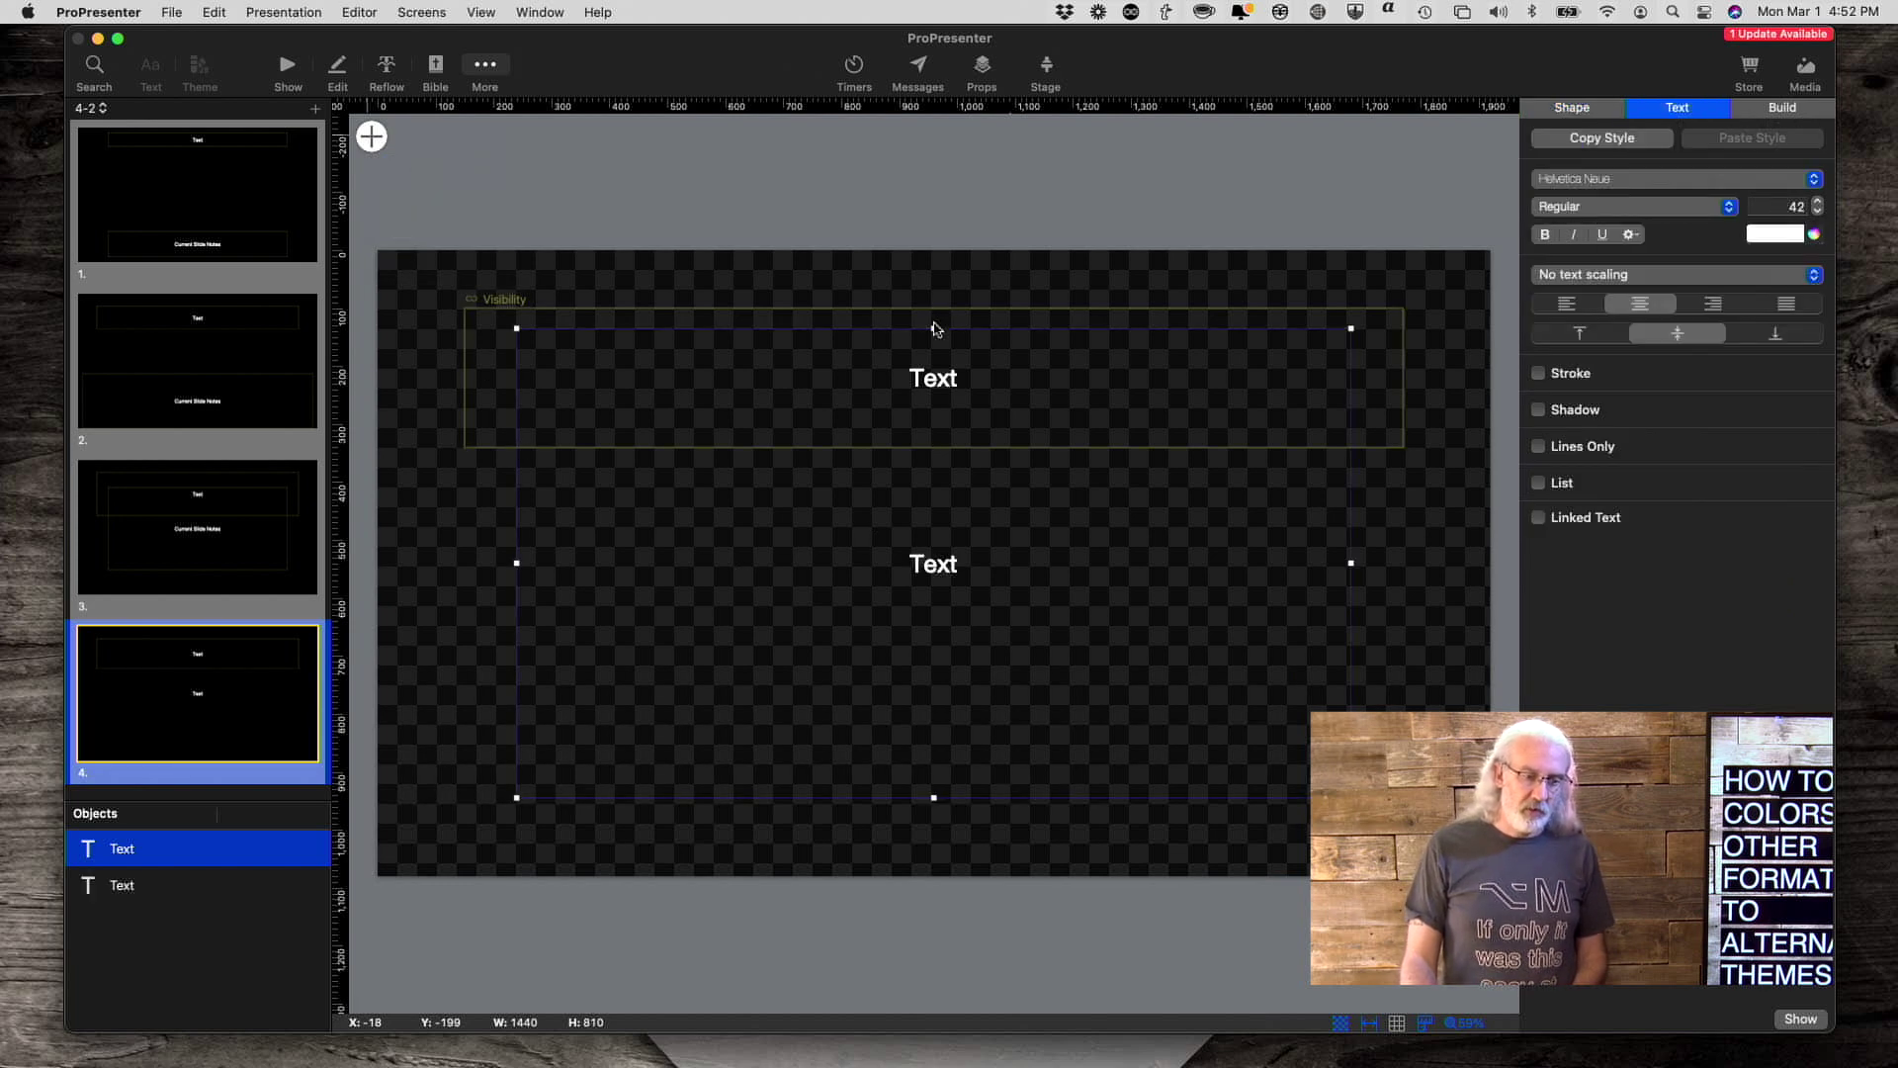
{"action": "left_click_drag", "start_coordinate": [933, 327], "coordinate": [892, 679]}
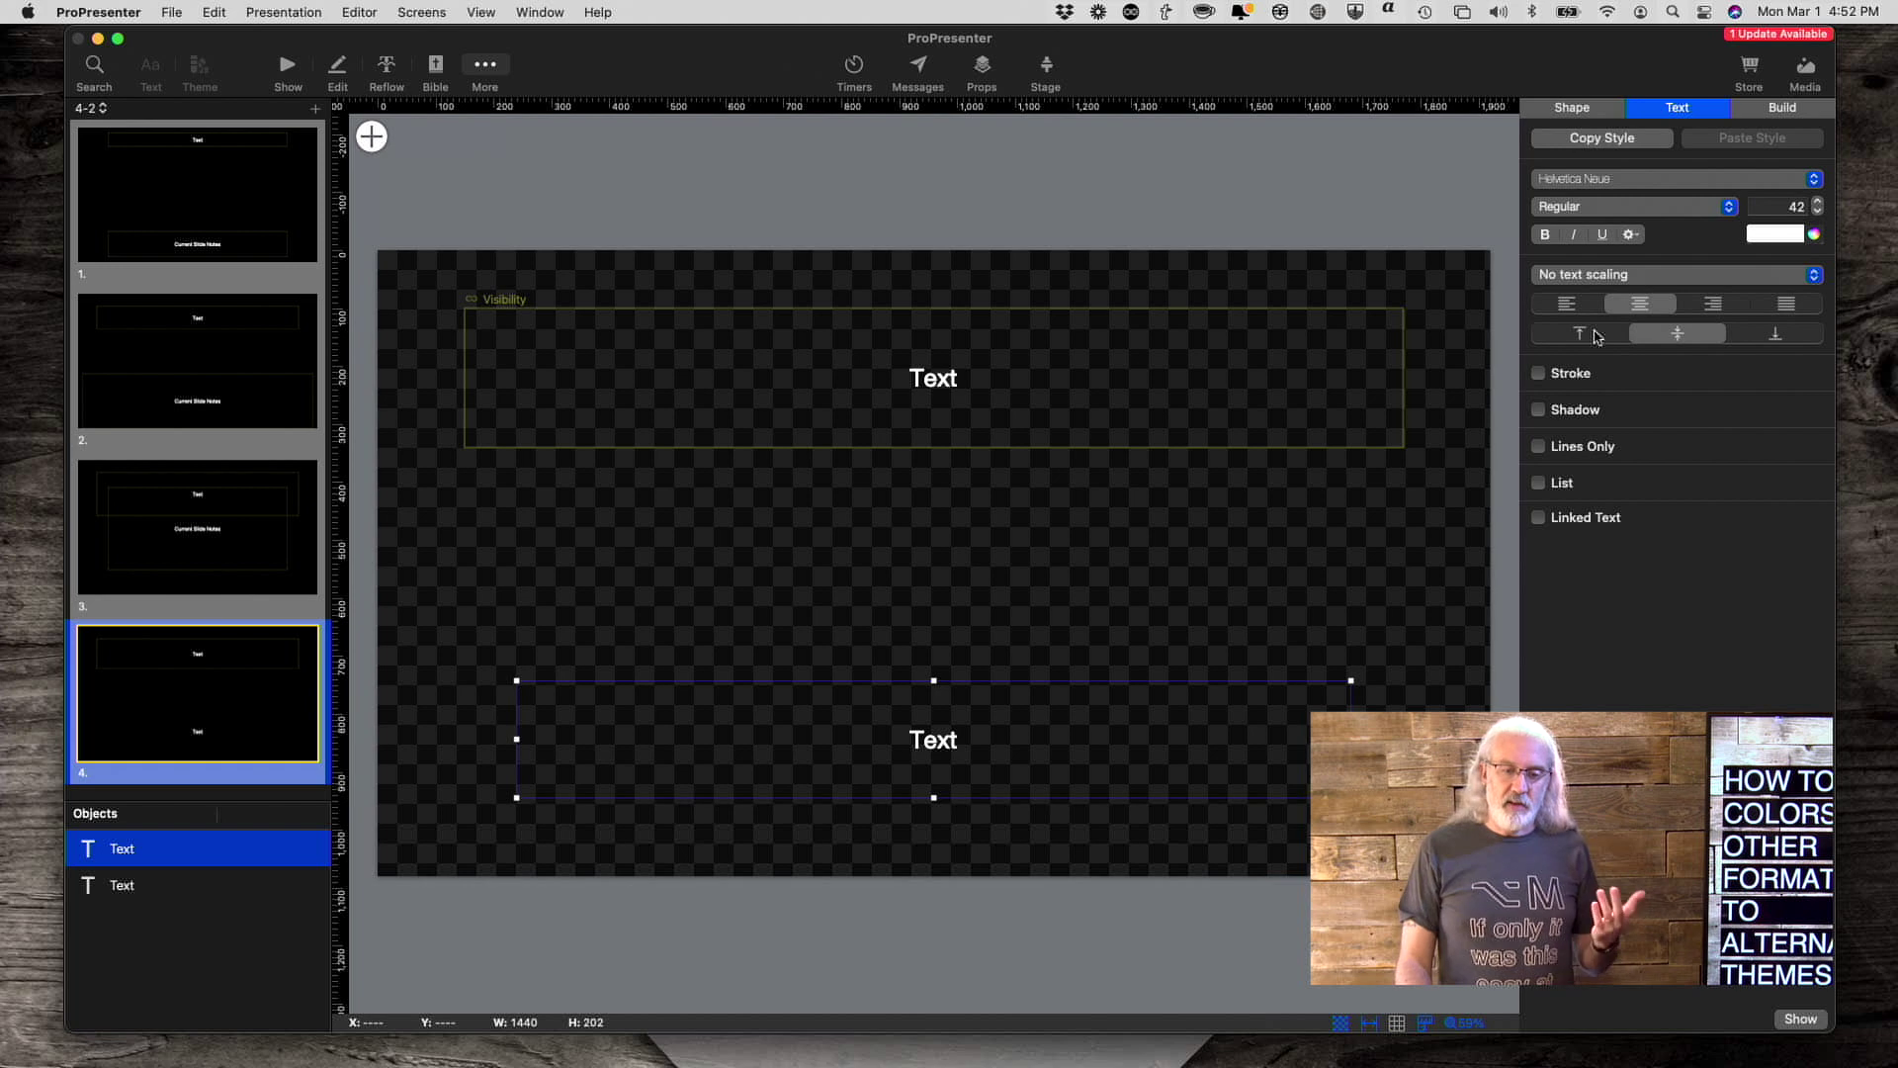
{"action": "left_click", "coordinate": [1585, 114]}
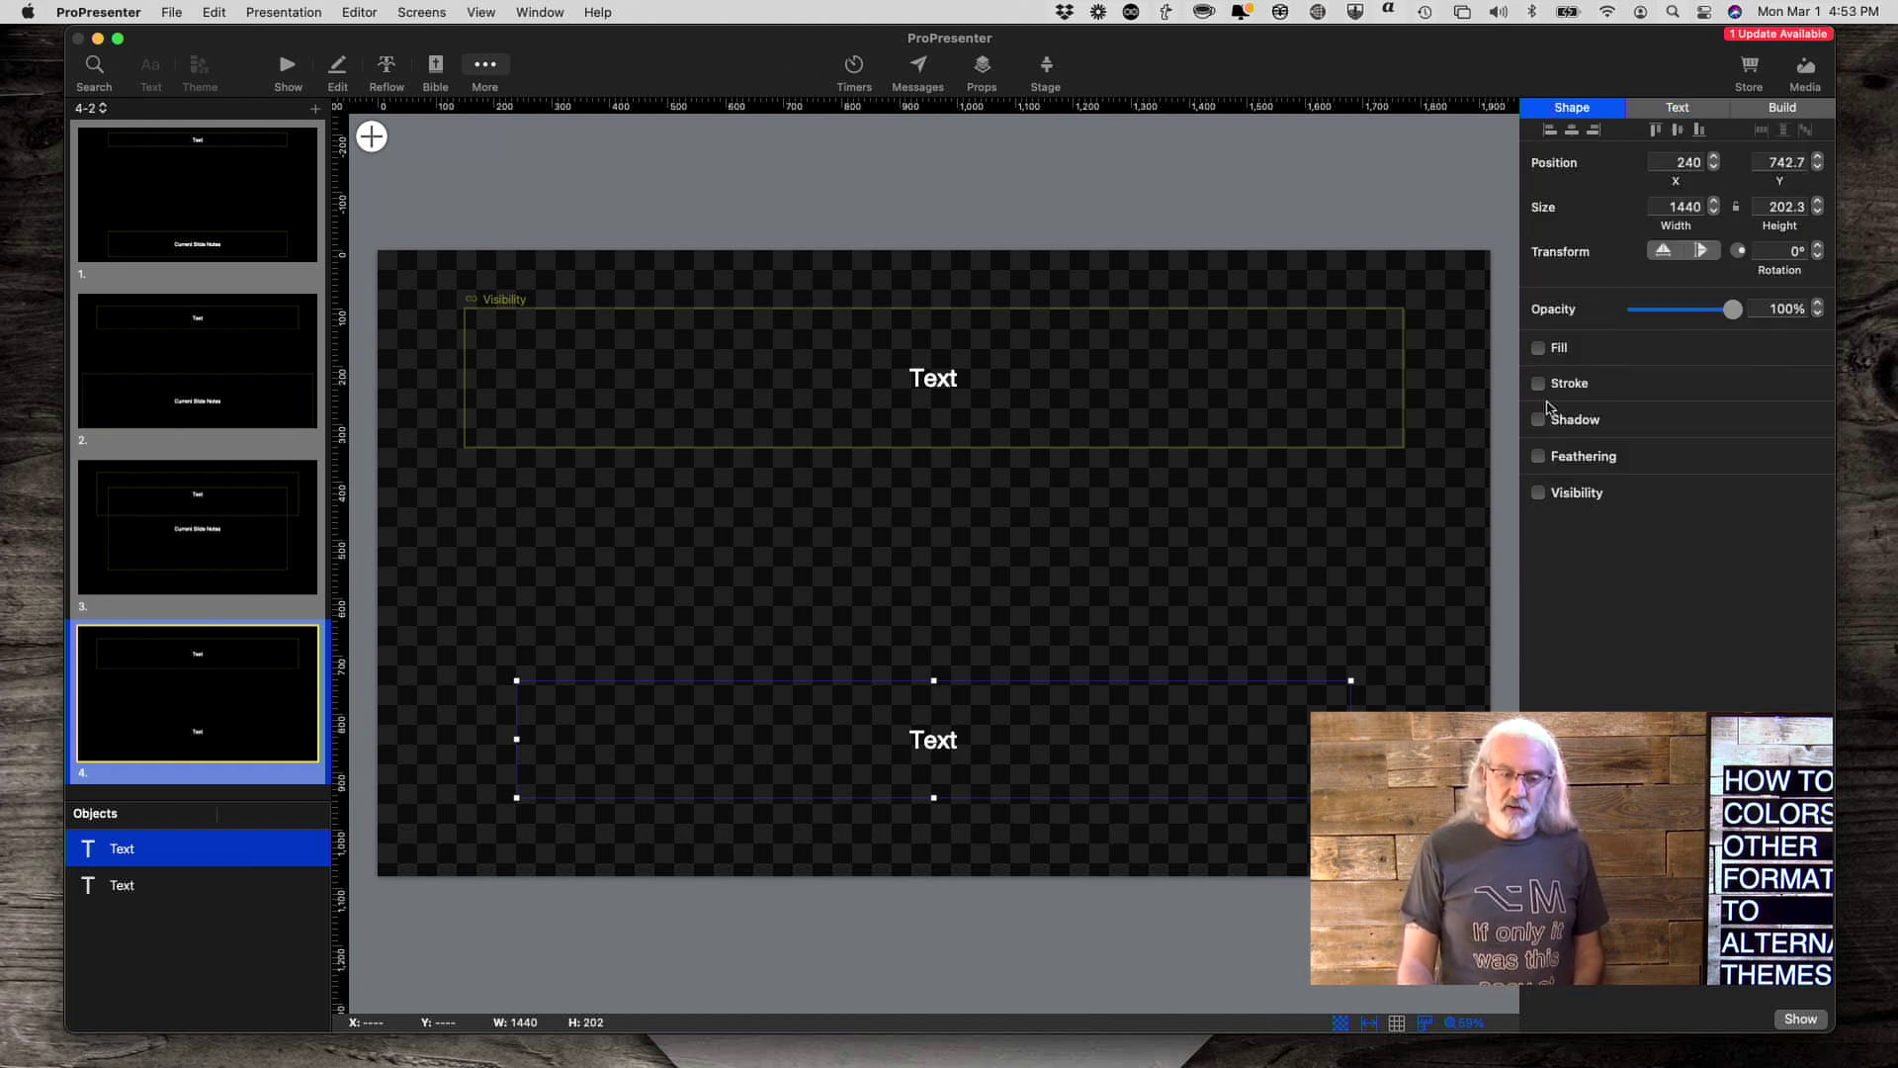
- Fill the bottom text box with blue at 77% opacity
{"action": "left_click", "coordinate": [1539, 348]}
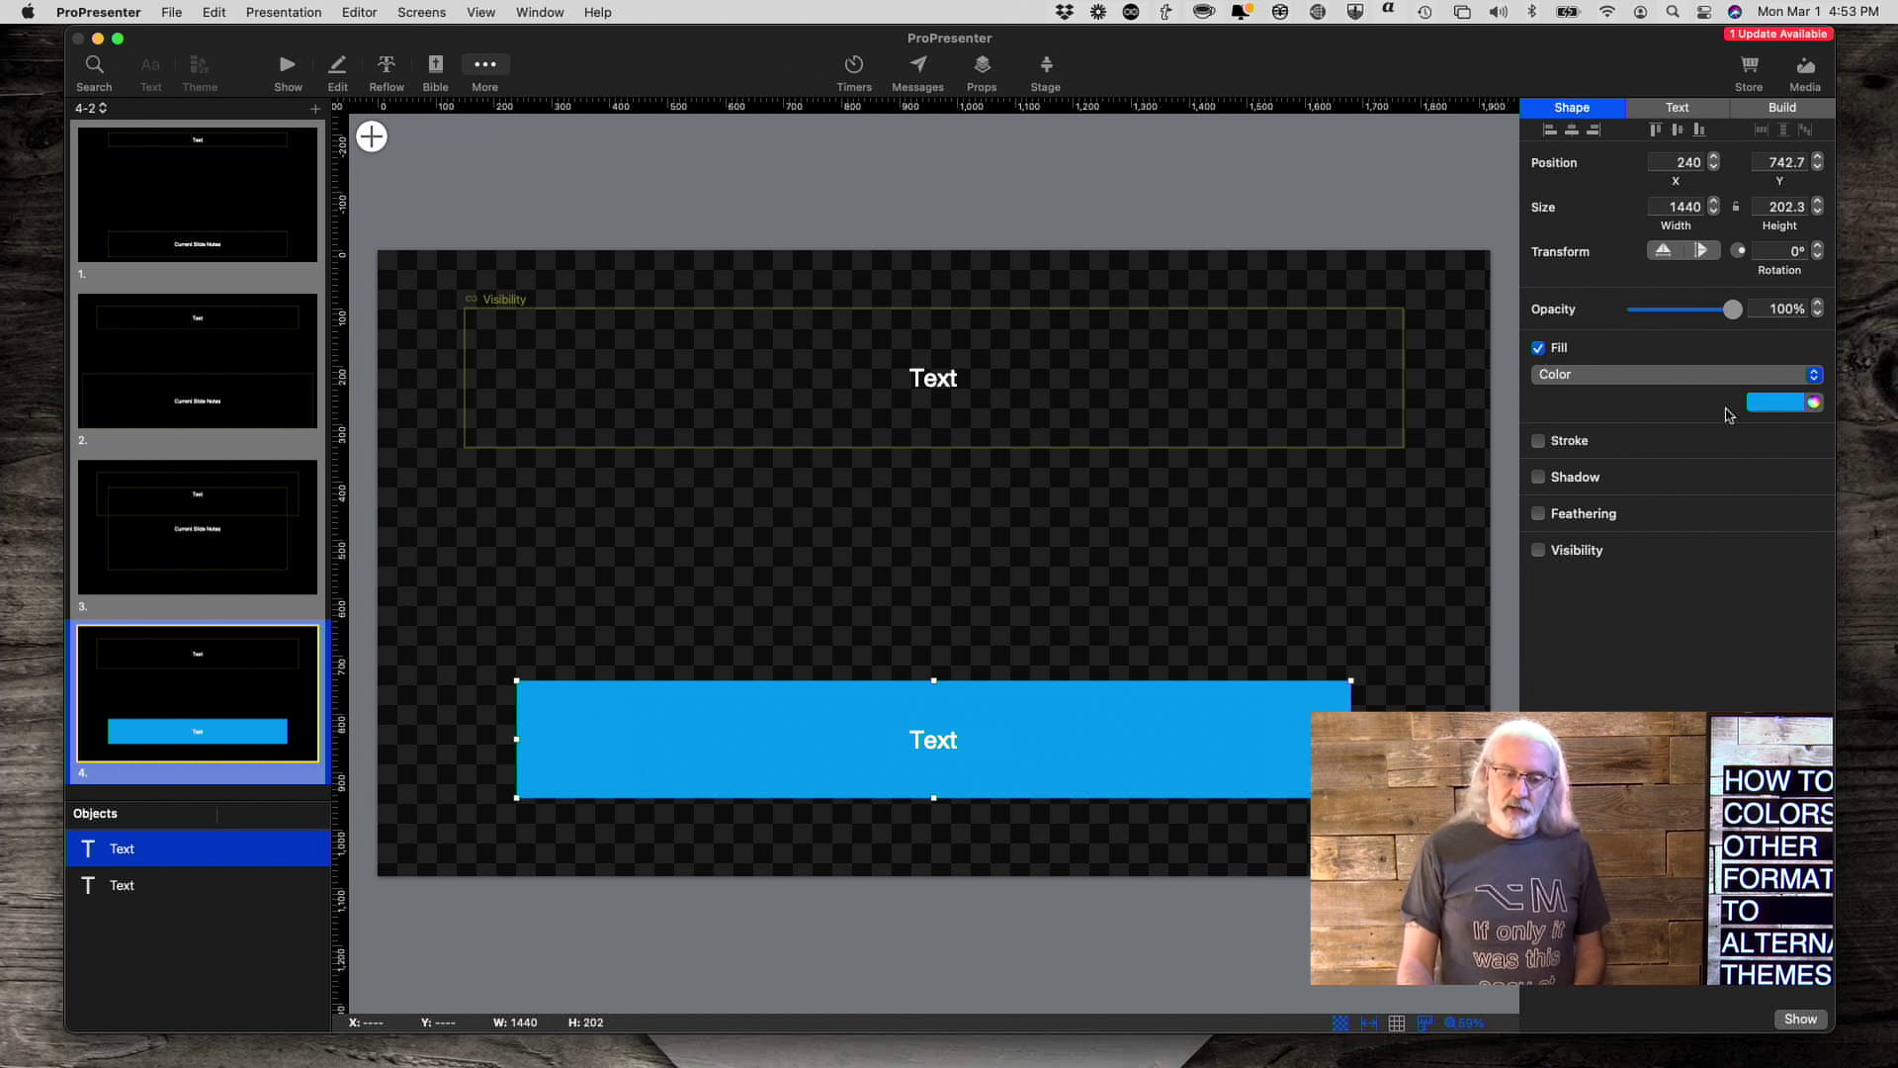
{"action": "left_click", "coordinate": [1780, 408]}
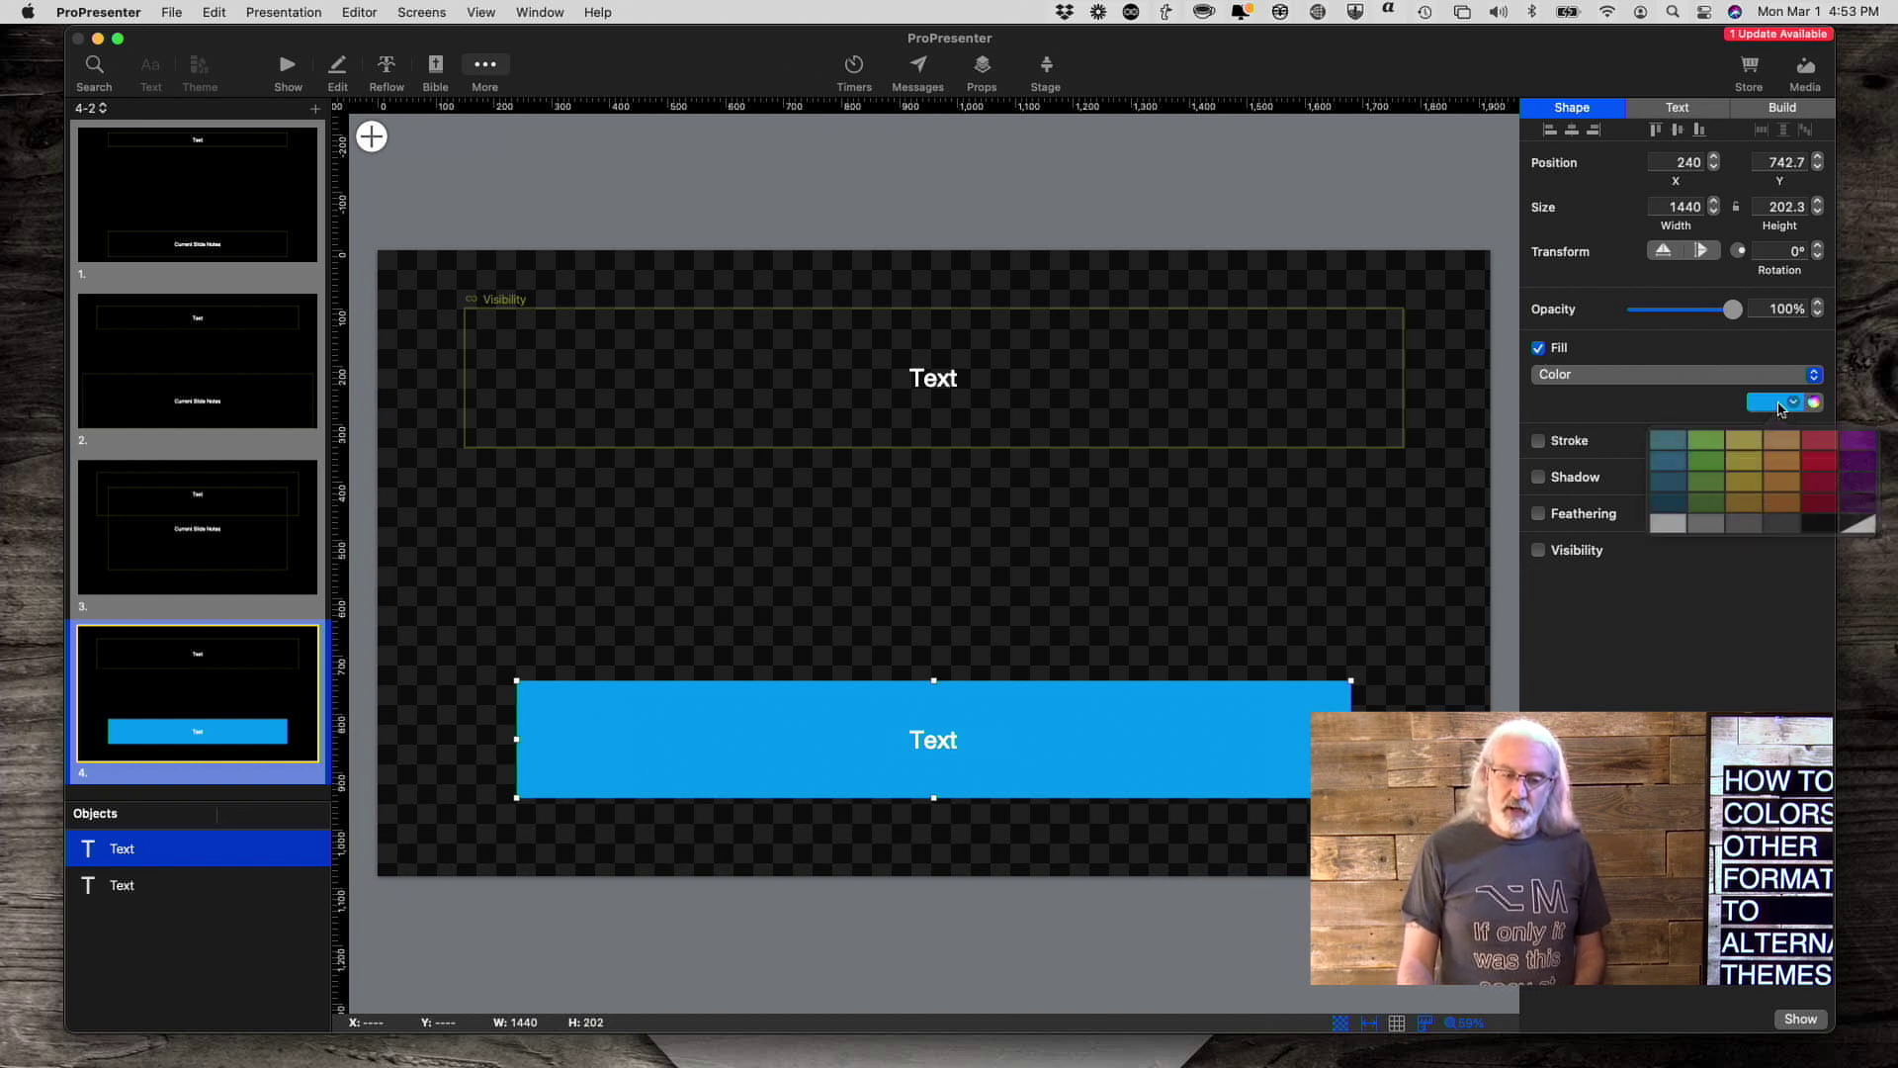
{"action": "left_click", "coordinate": [1814, 402]}
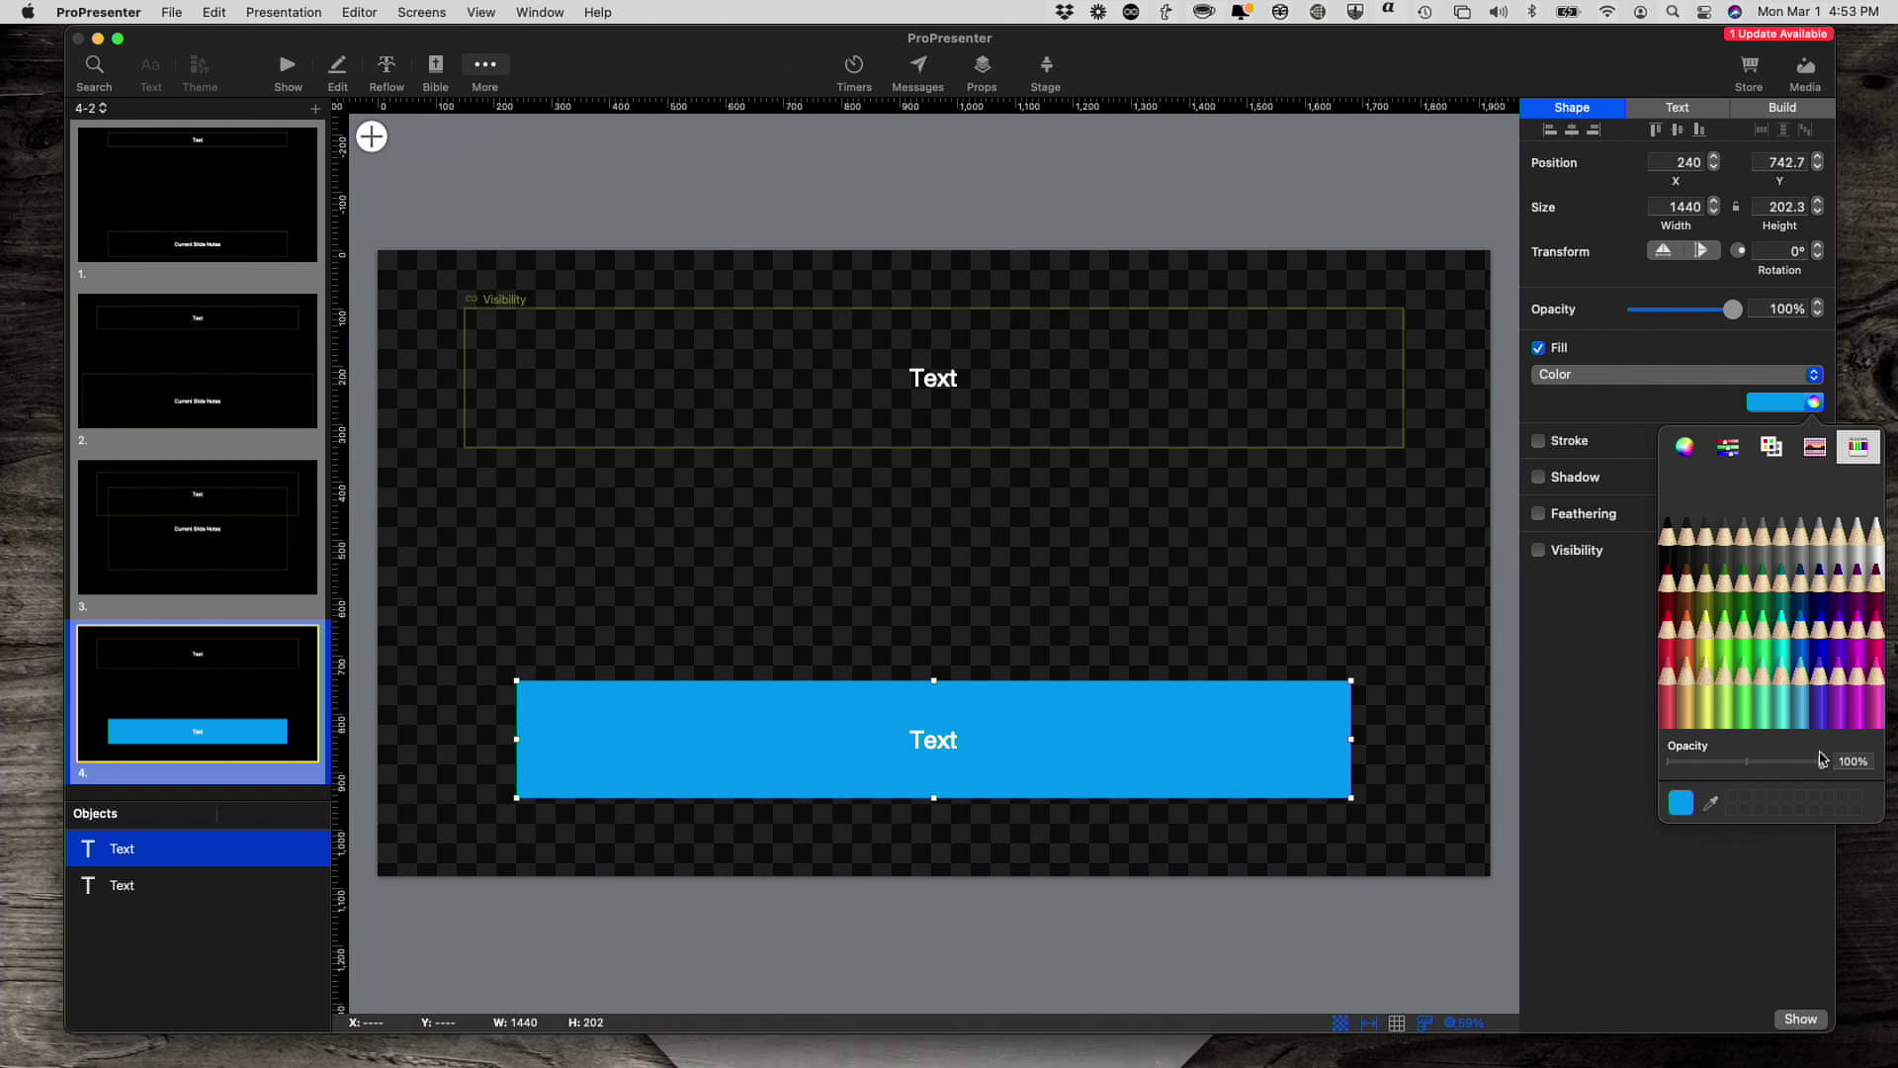
{"action": "left_click_drag", "start_coordinate": [1825, 762], "coordinate": [1787, 766]}
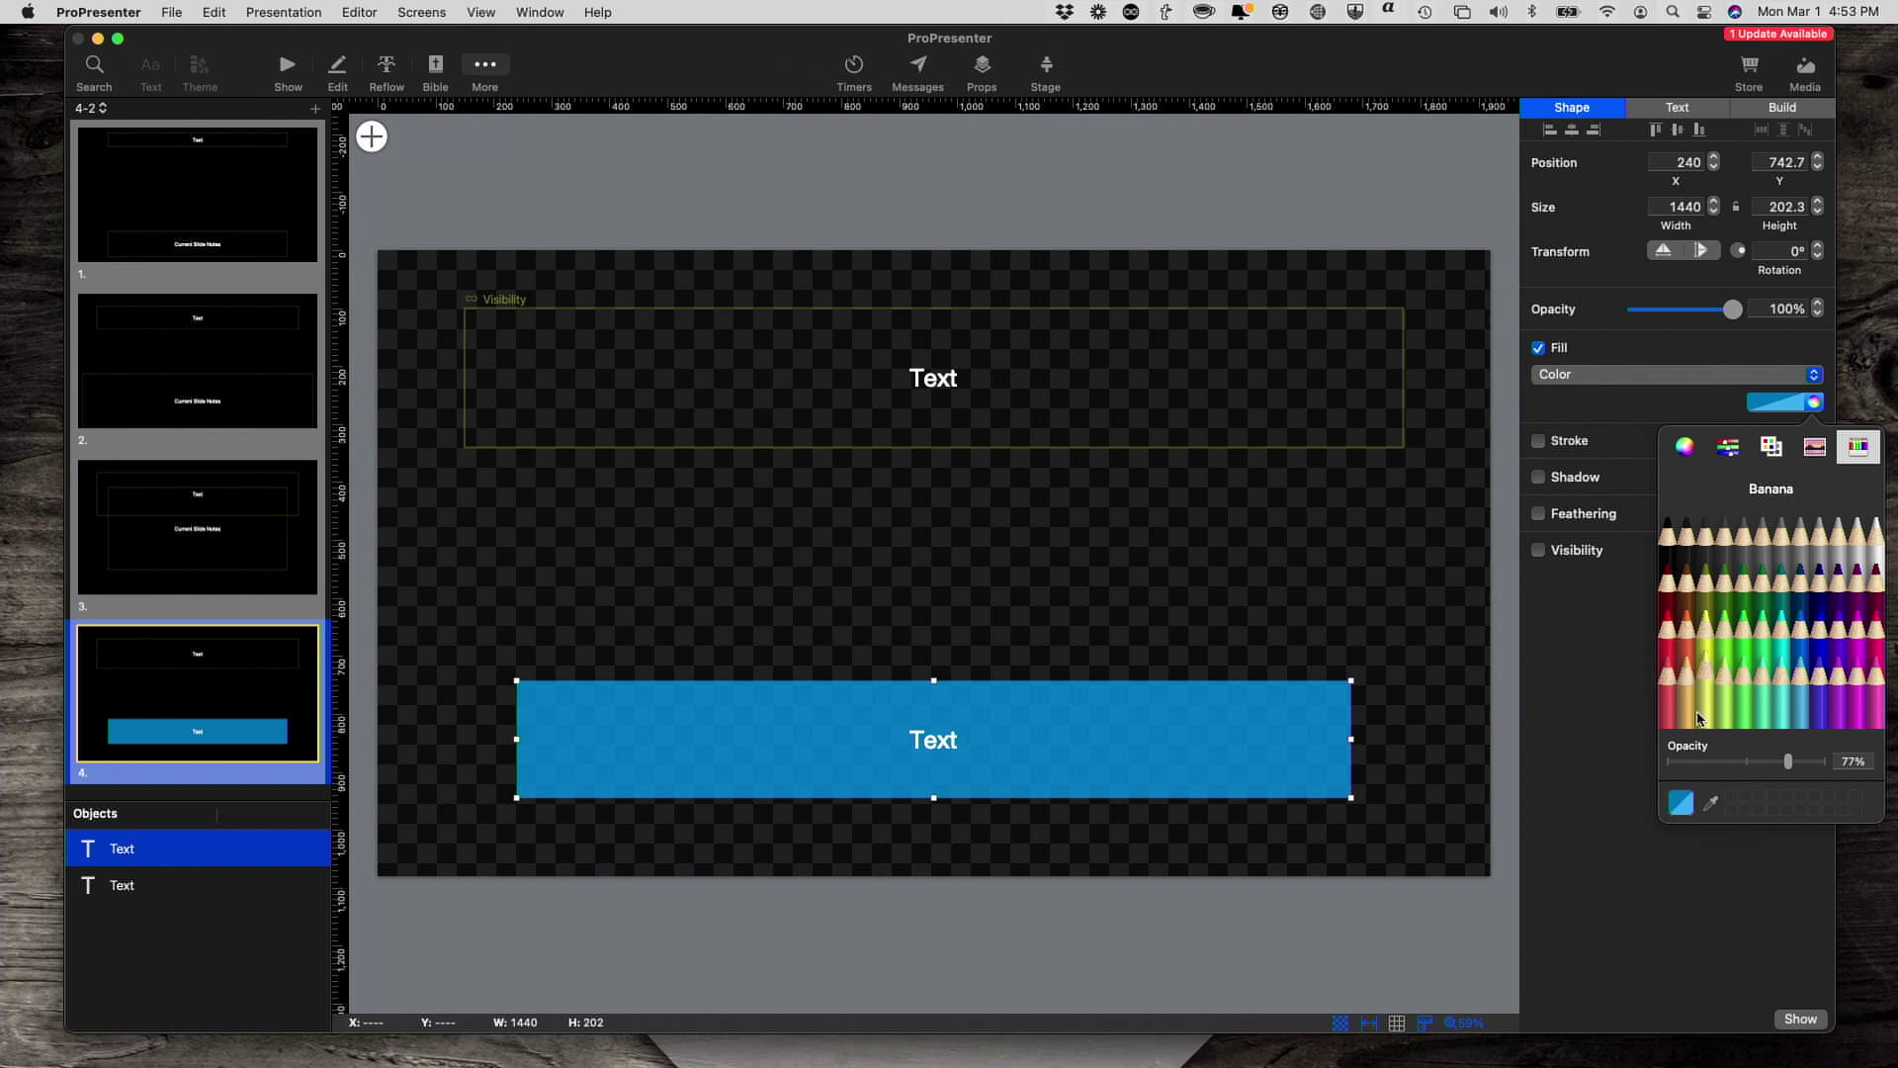
{"action": "double_click", "coordinate": [956, 753]}
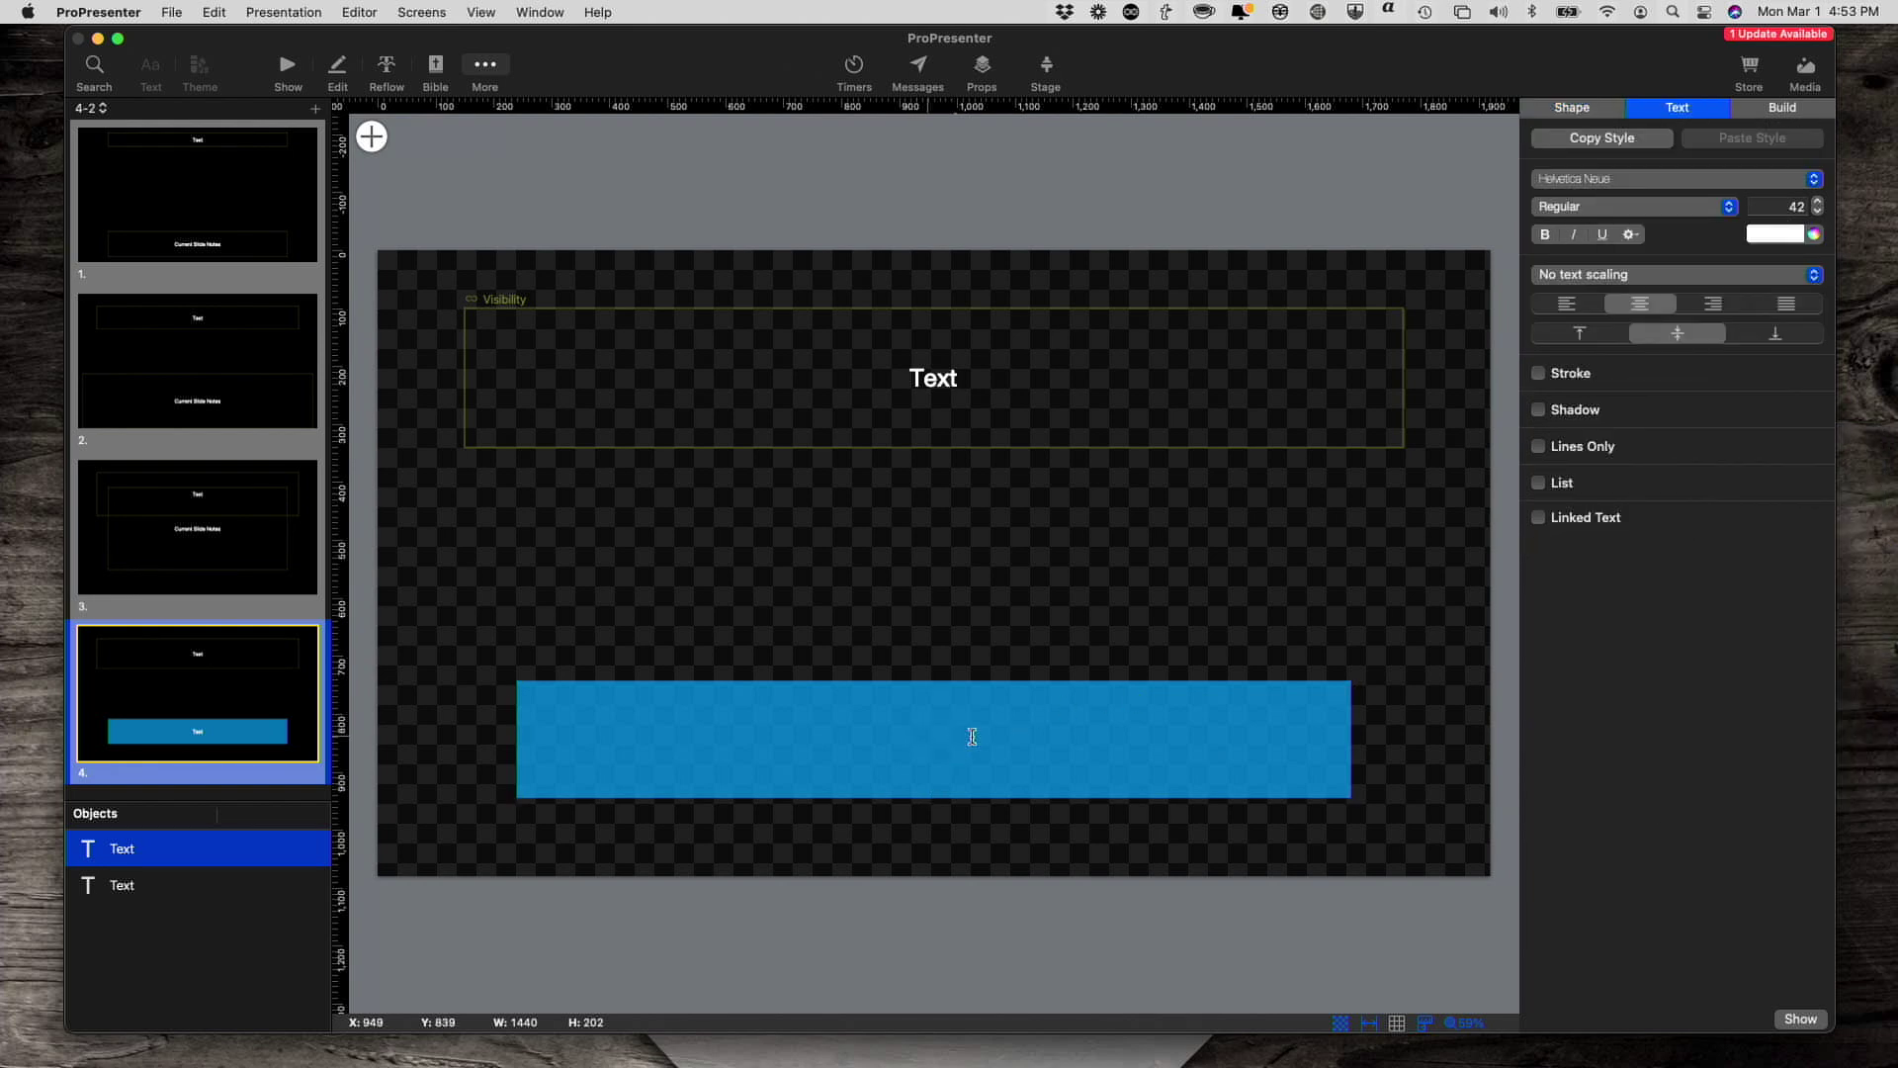
- Type placeholder text in the blue box and outline it with a black stroke, then return to show view
{"action": "type", "text": ";lsgkj;sdflg"}
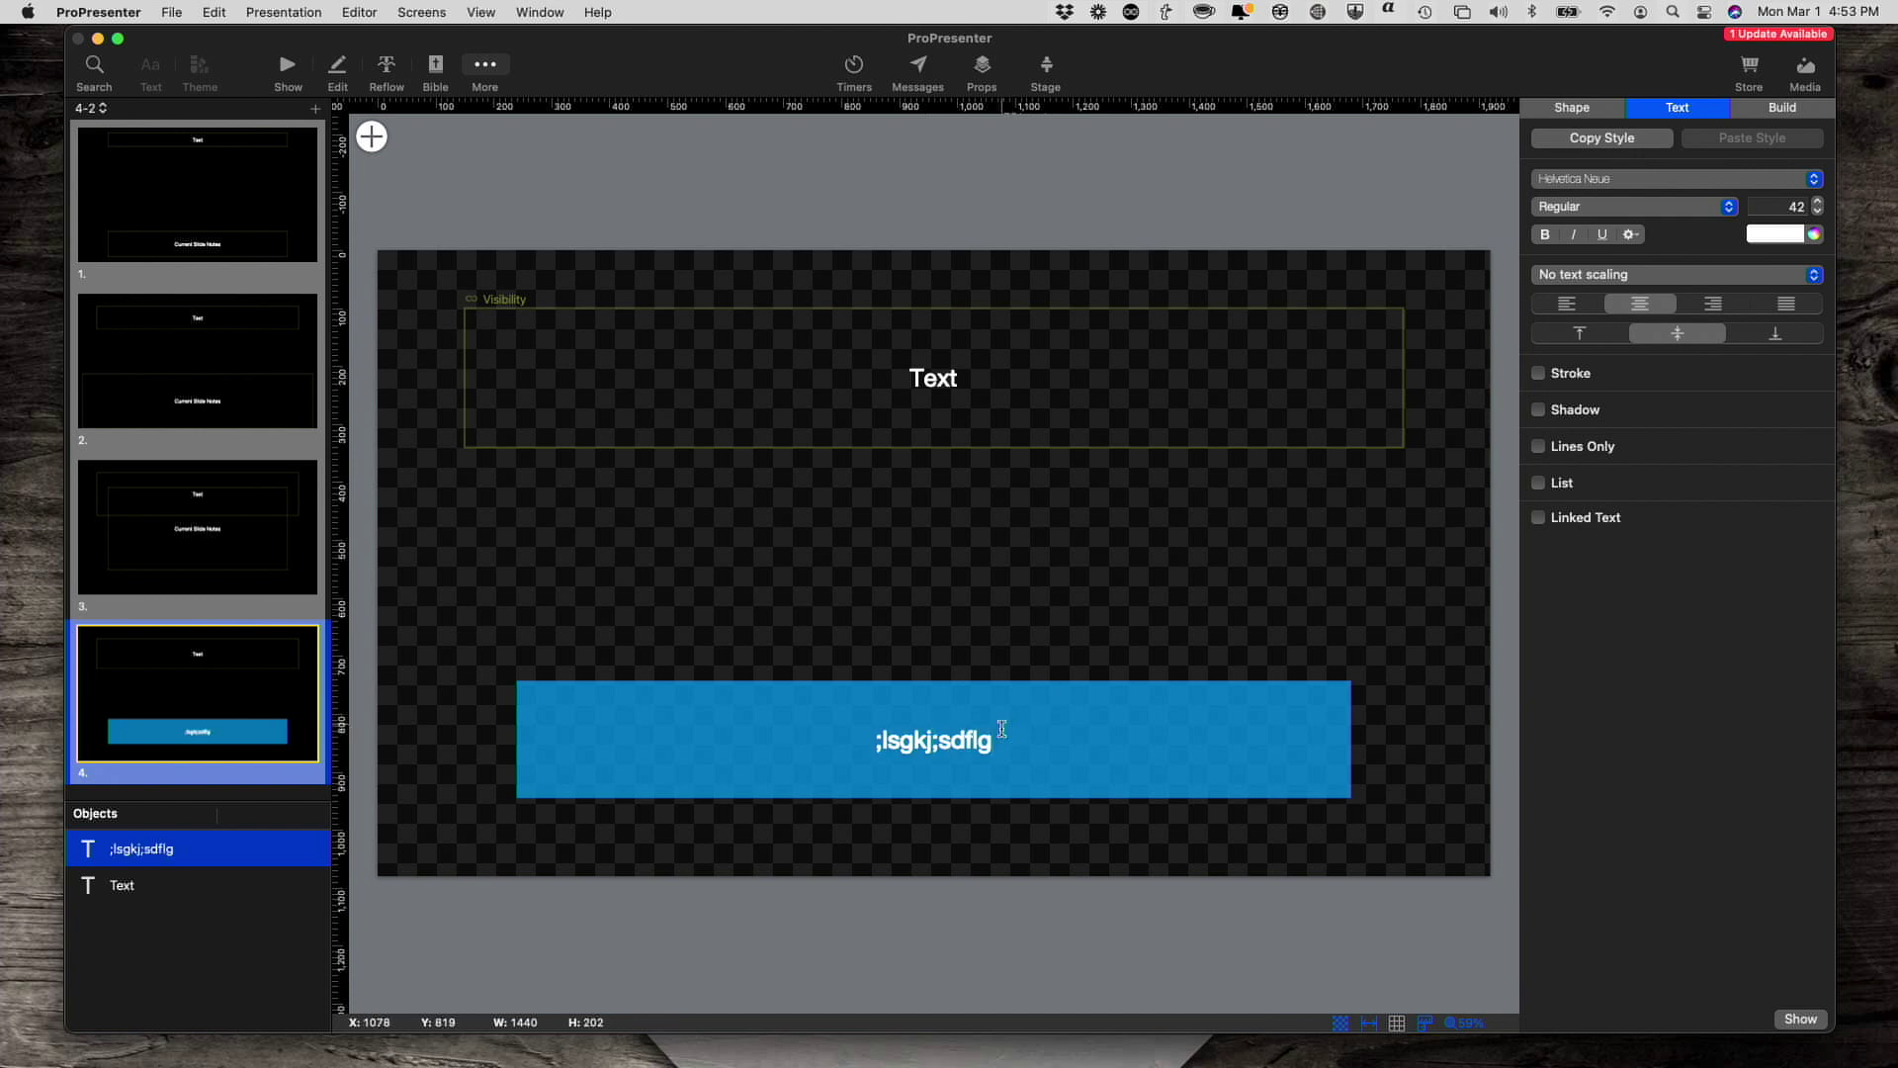
{"action": "left_click_drag", "start_coordinate": [993, 742], "coordinate": [839, 737]}
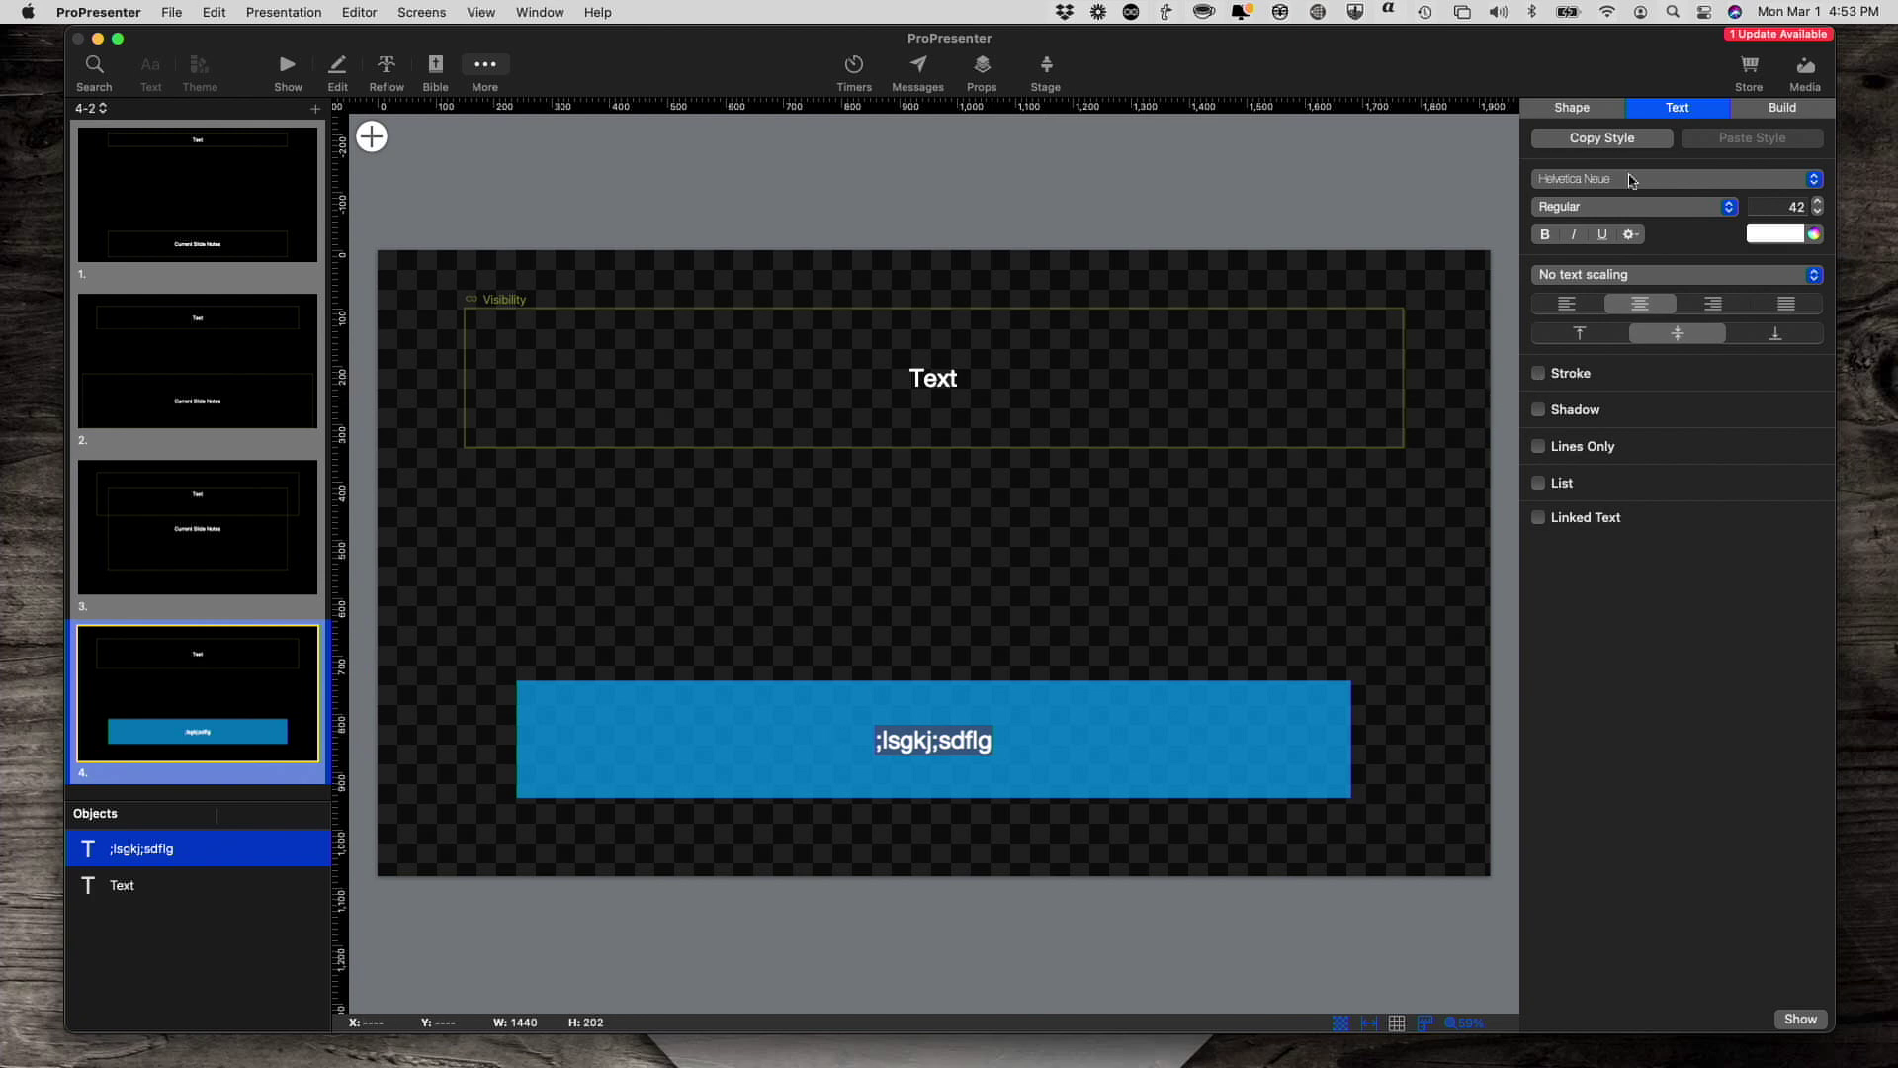
{"action": "left_click", "coordinate": [1538, 374]}
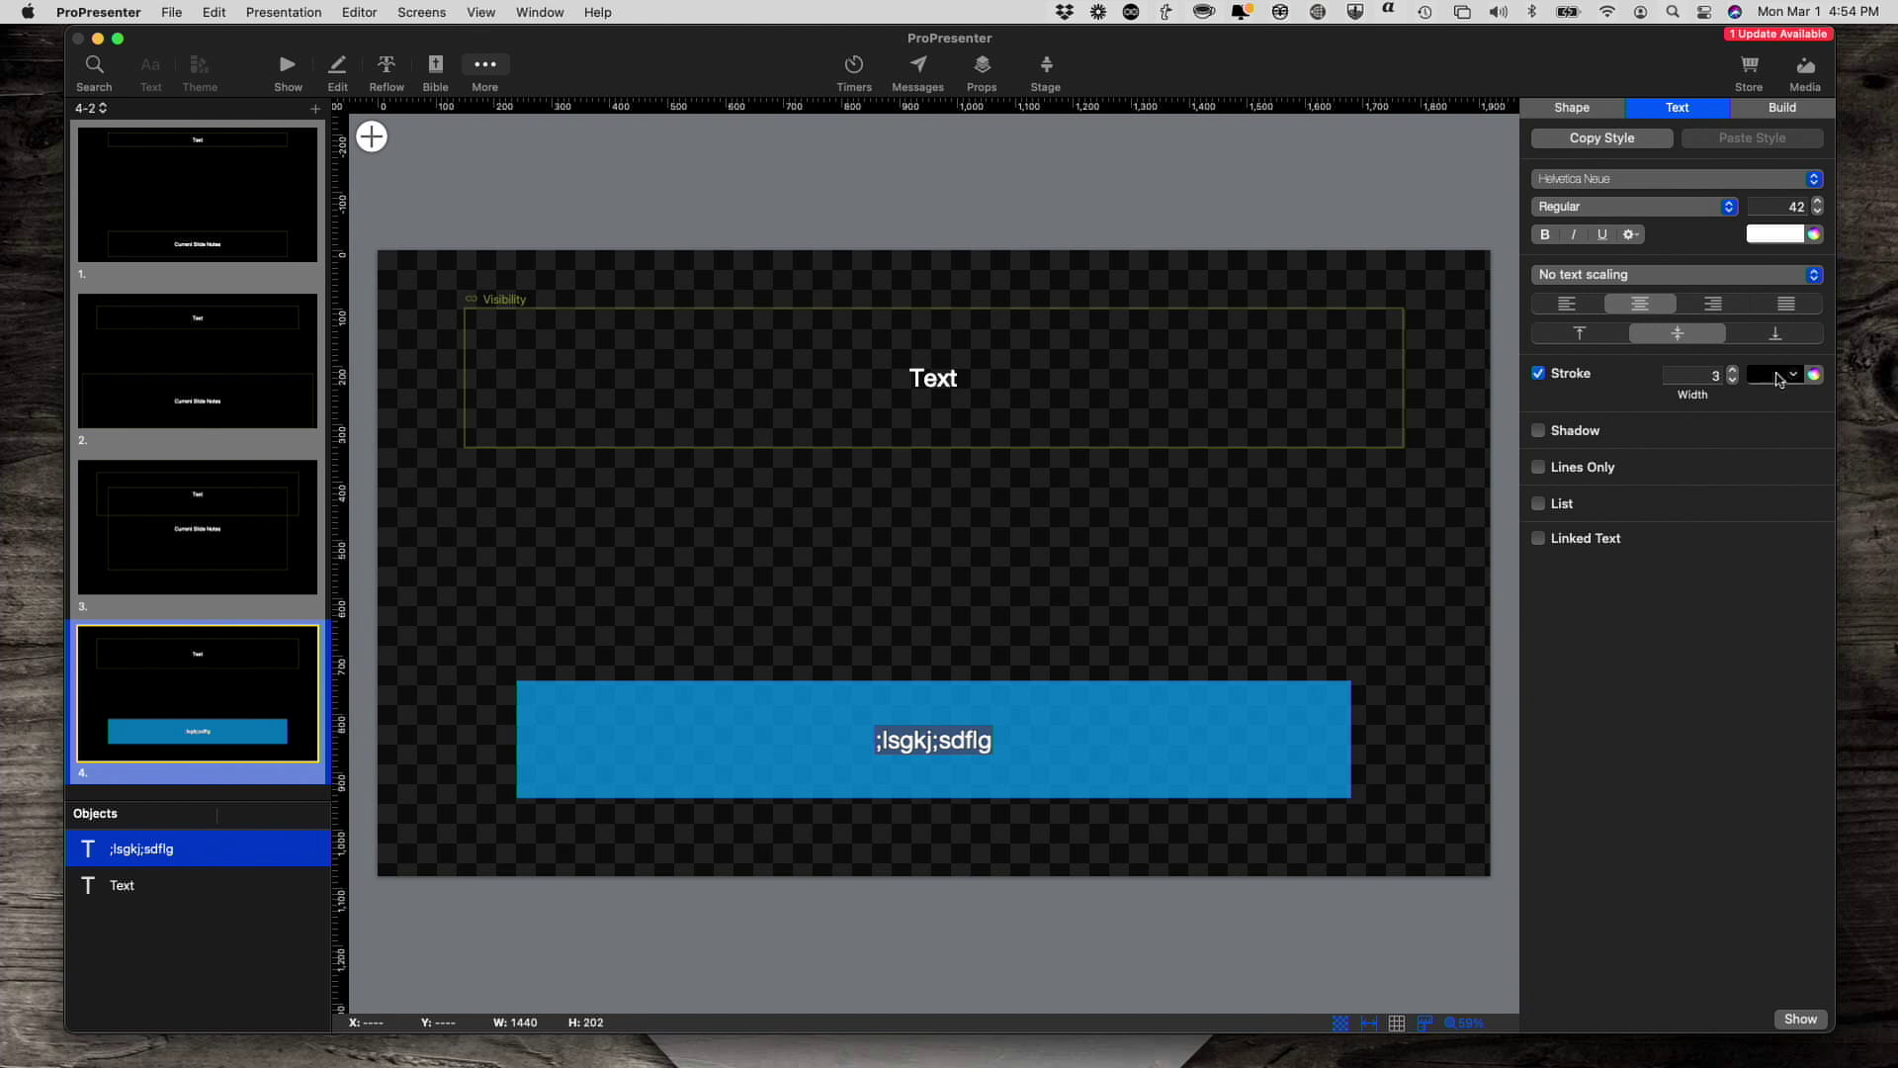
{"action": "left_click", "coordinate": [1777, 377]}
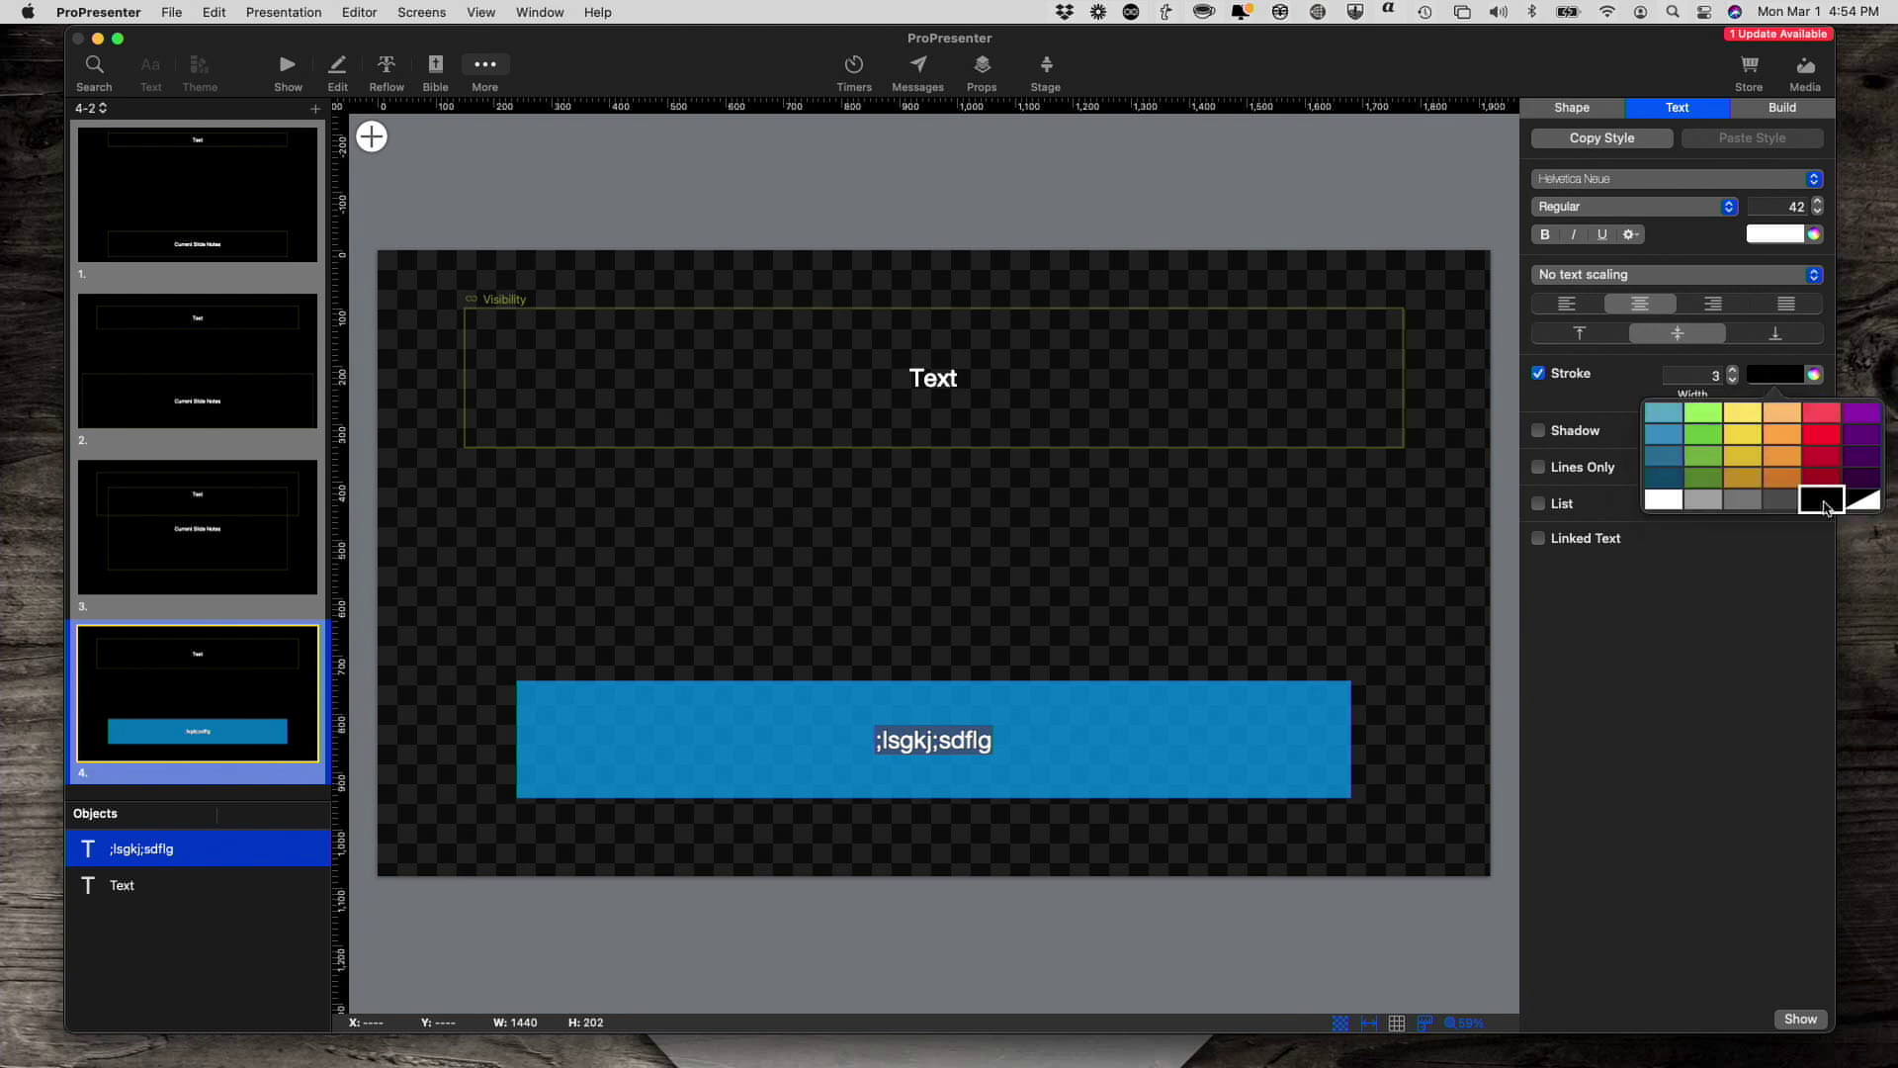
{"action": "left_click", "coordinate": [1824, 504]}
{"action": "left_click", "coordinate": [1199, 596]}
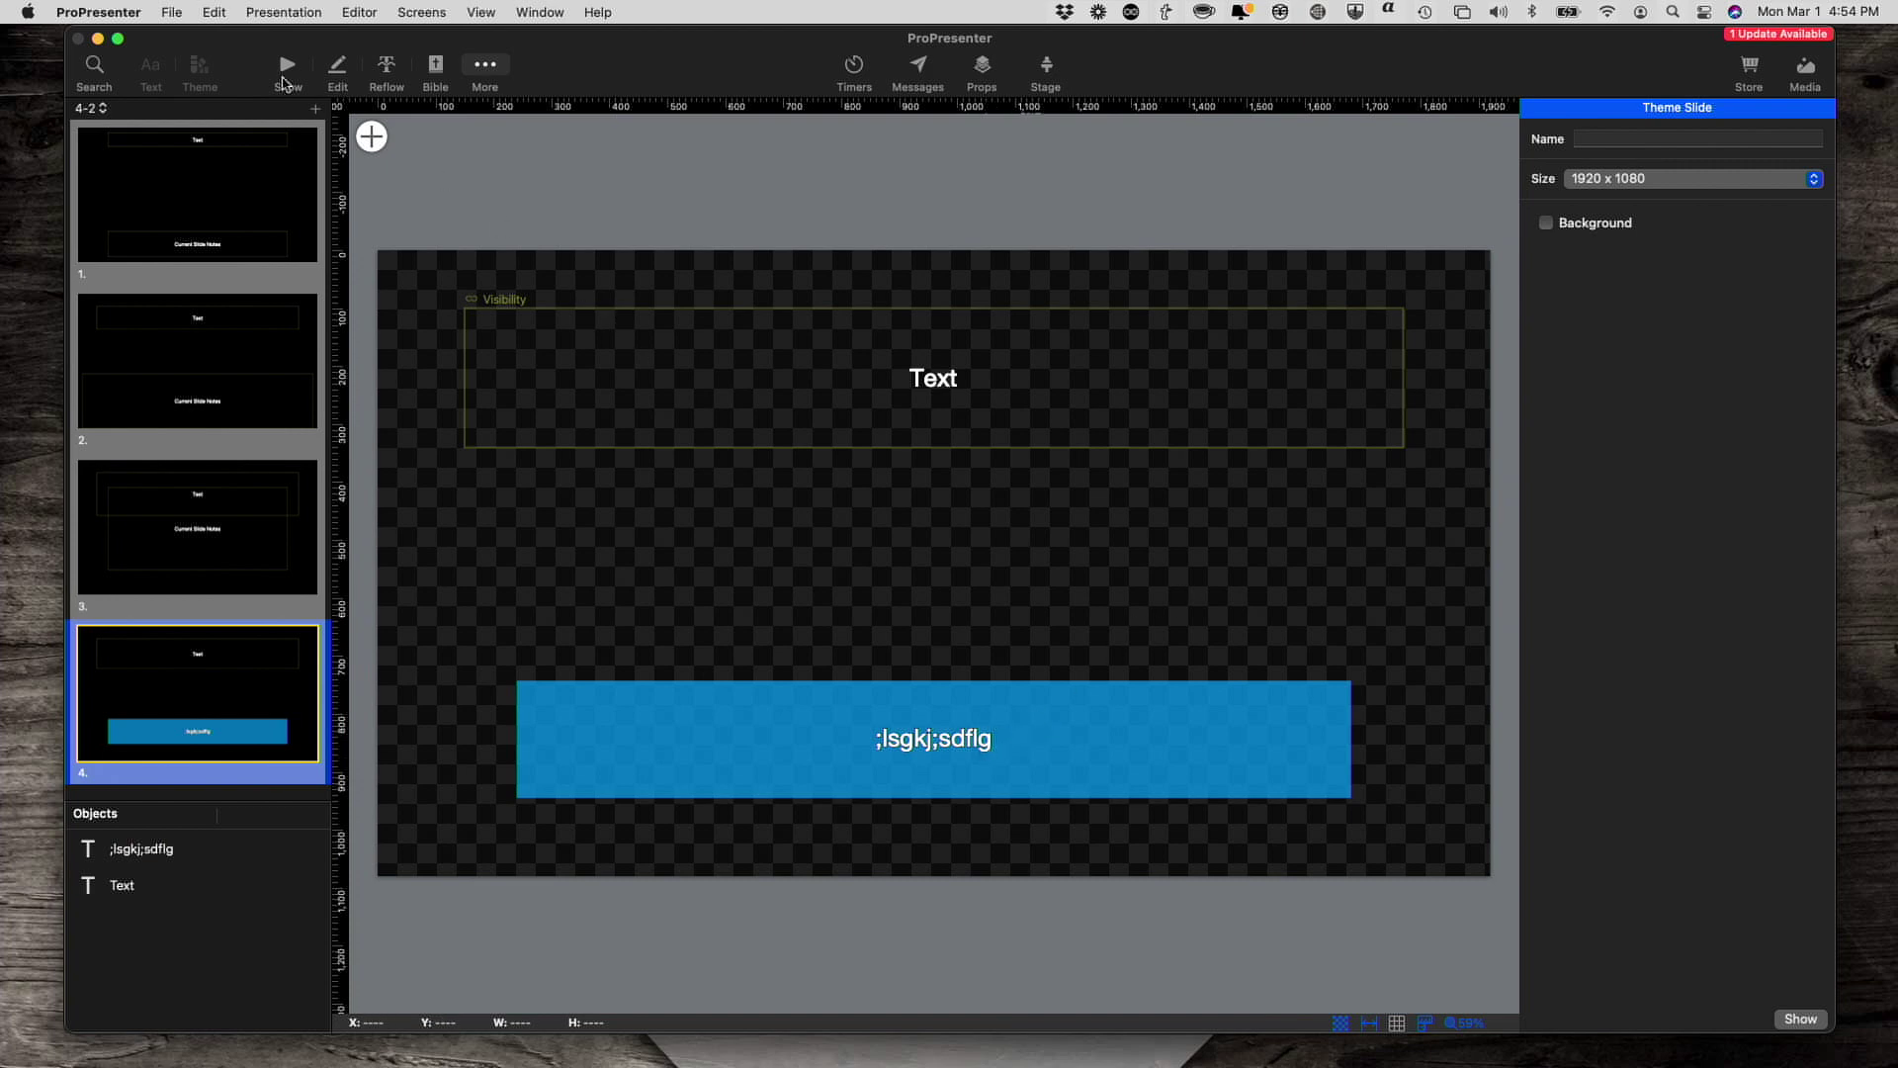
{"action": "left_click", "coordinate": [287, 71]}
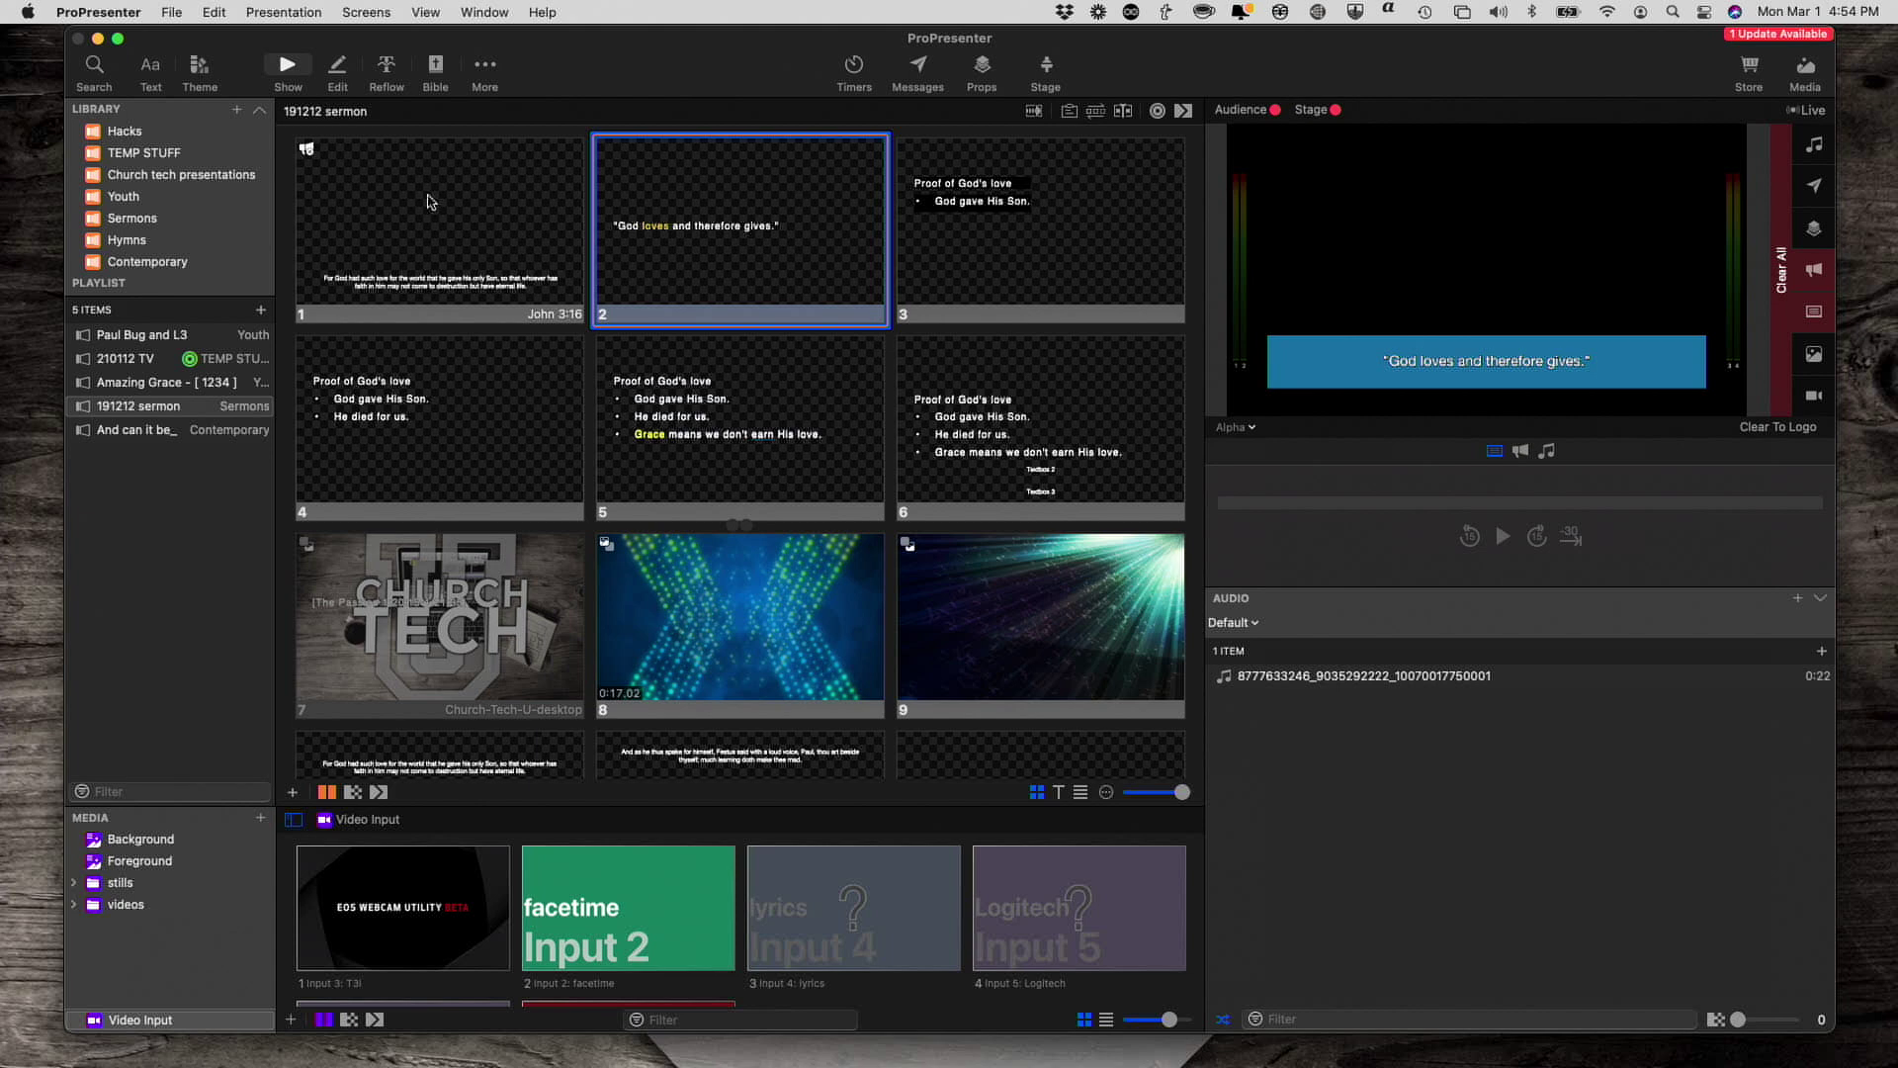
- In Looks, set Alpha's presentation theme to the fourth 4-2 template and close the window
{"action": "left_click", "coordinate": [366, 13]}
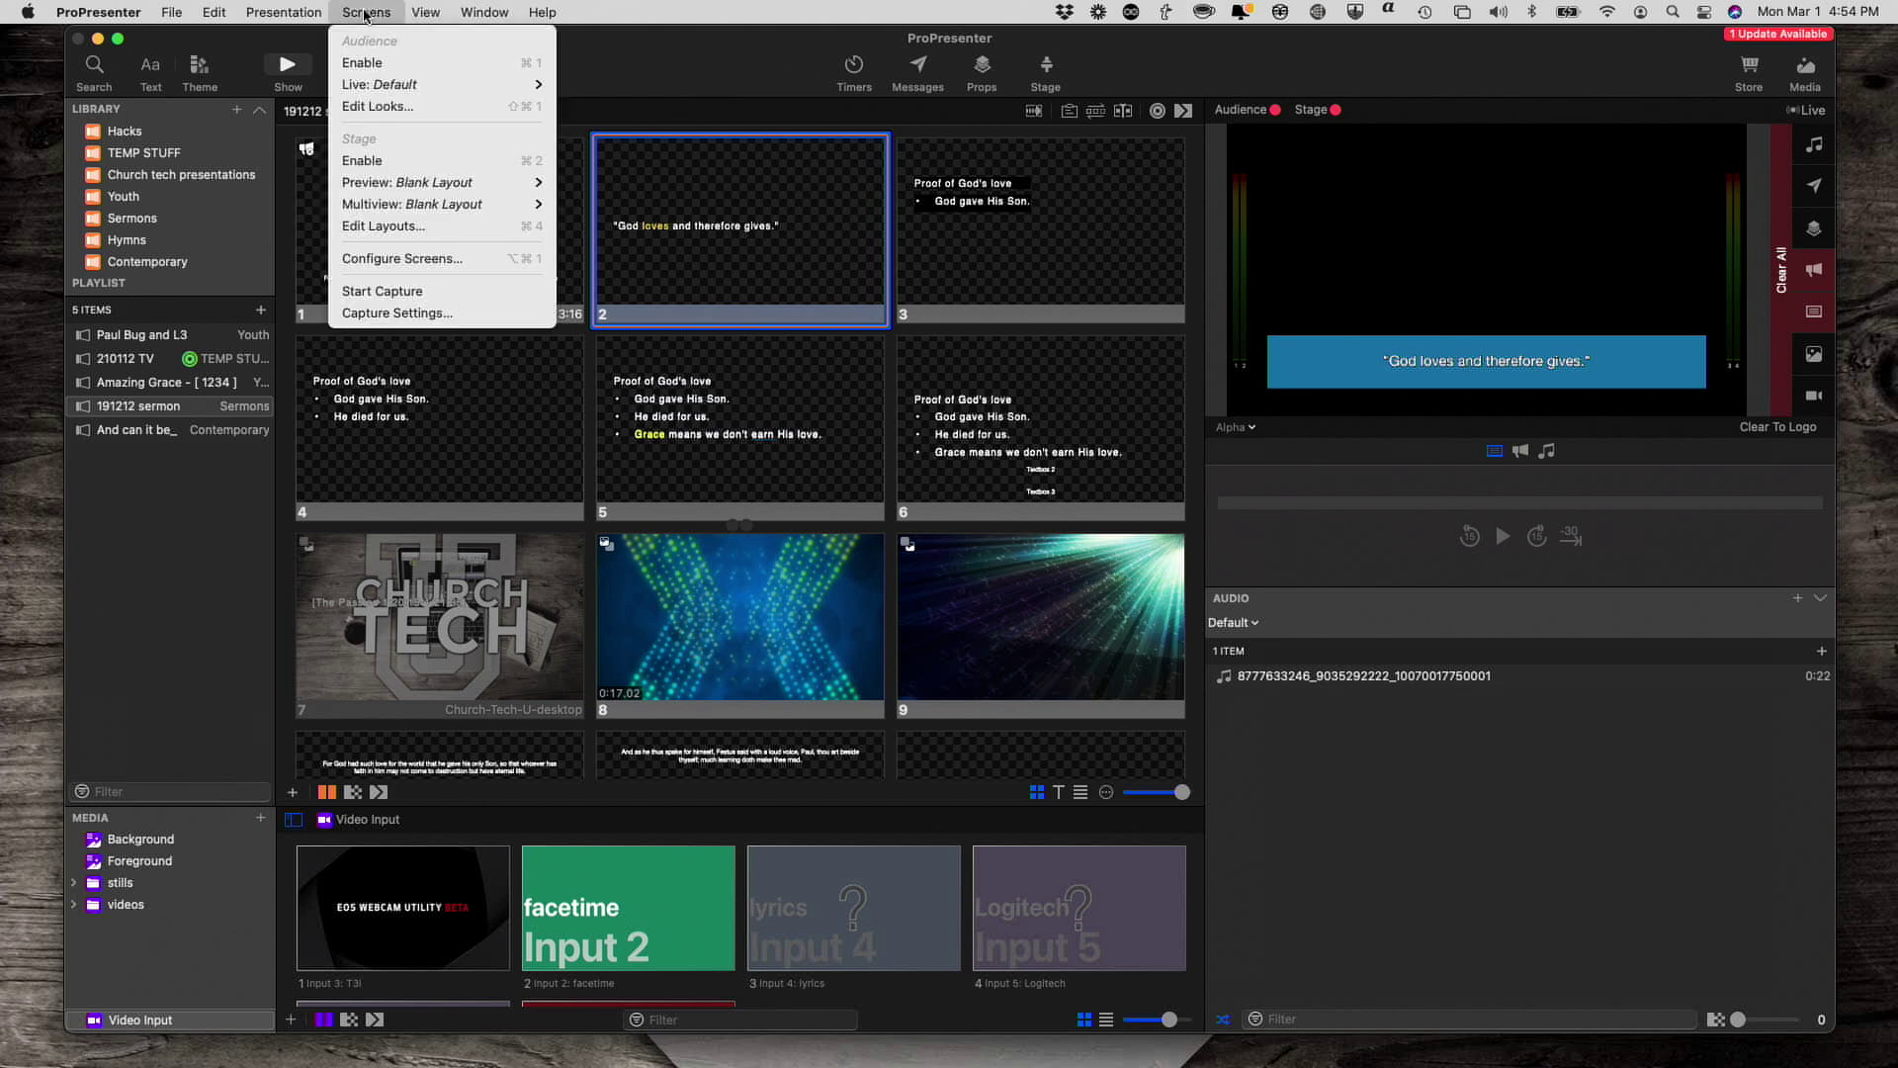
{"action": "left_click", "coordinate": [362, 118]}
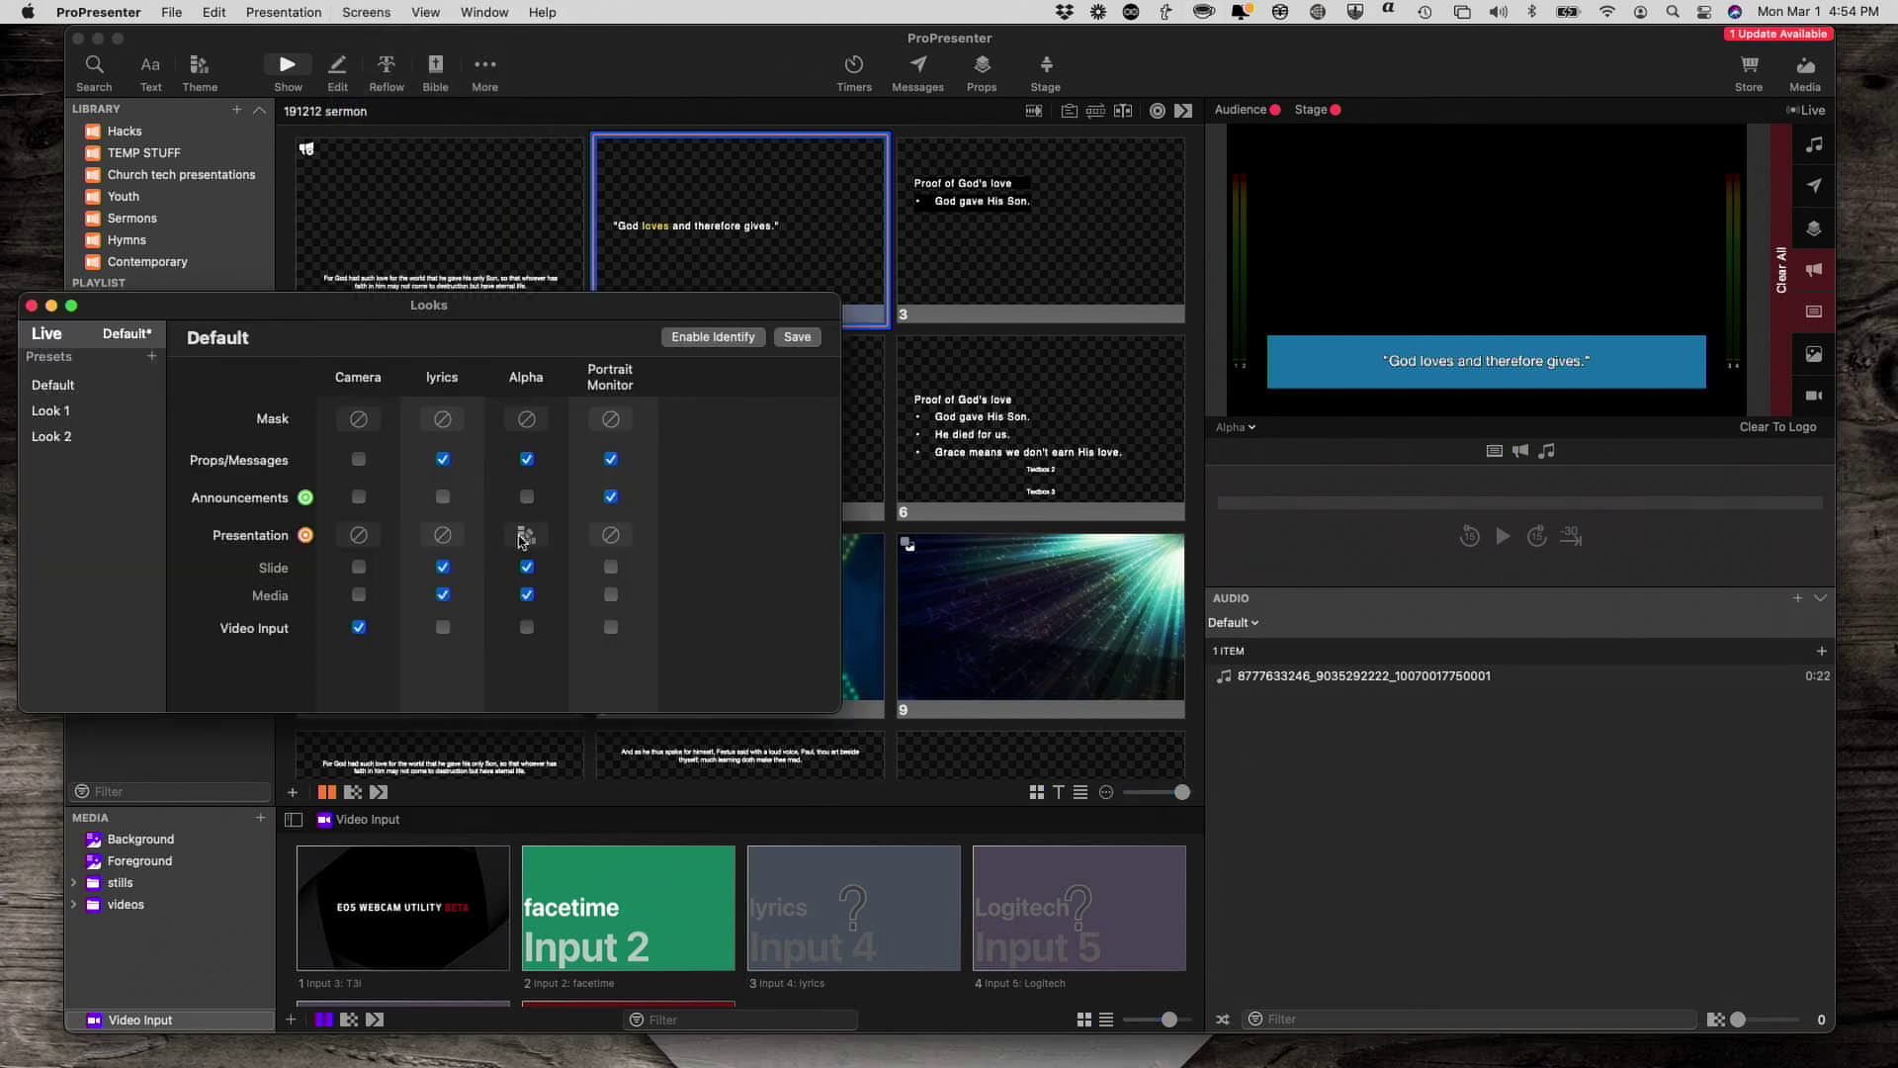
{"action": "left_click", "coordinate": [524, 534]}
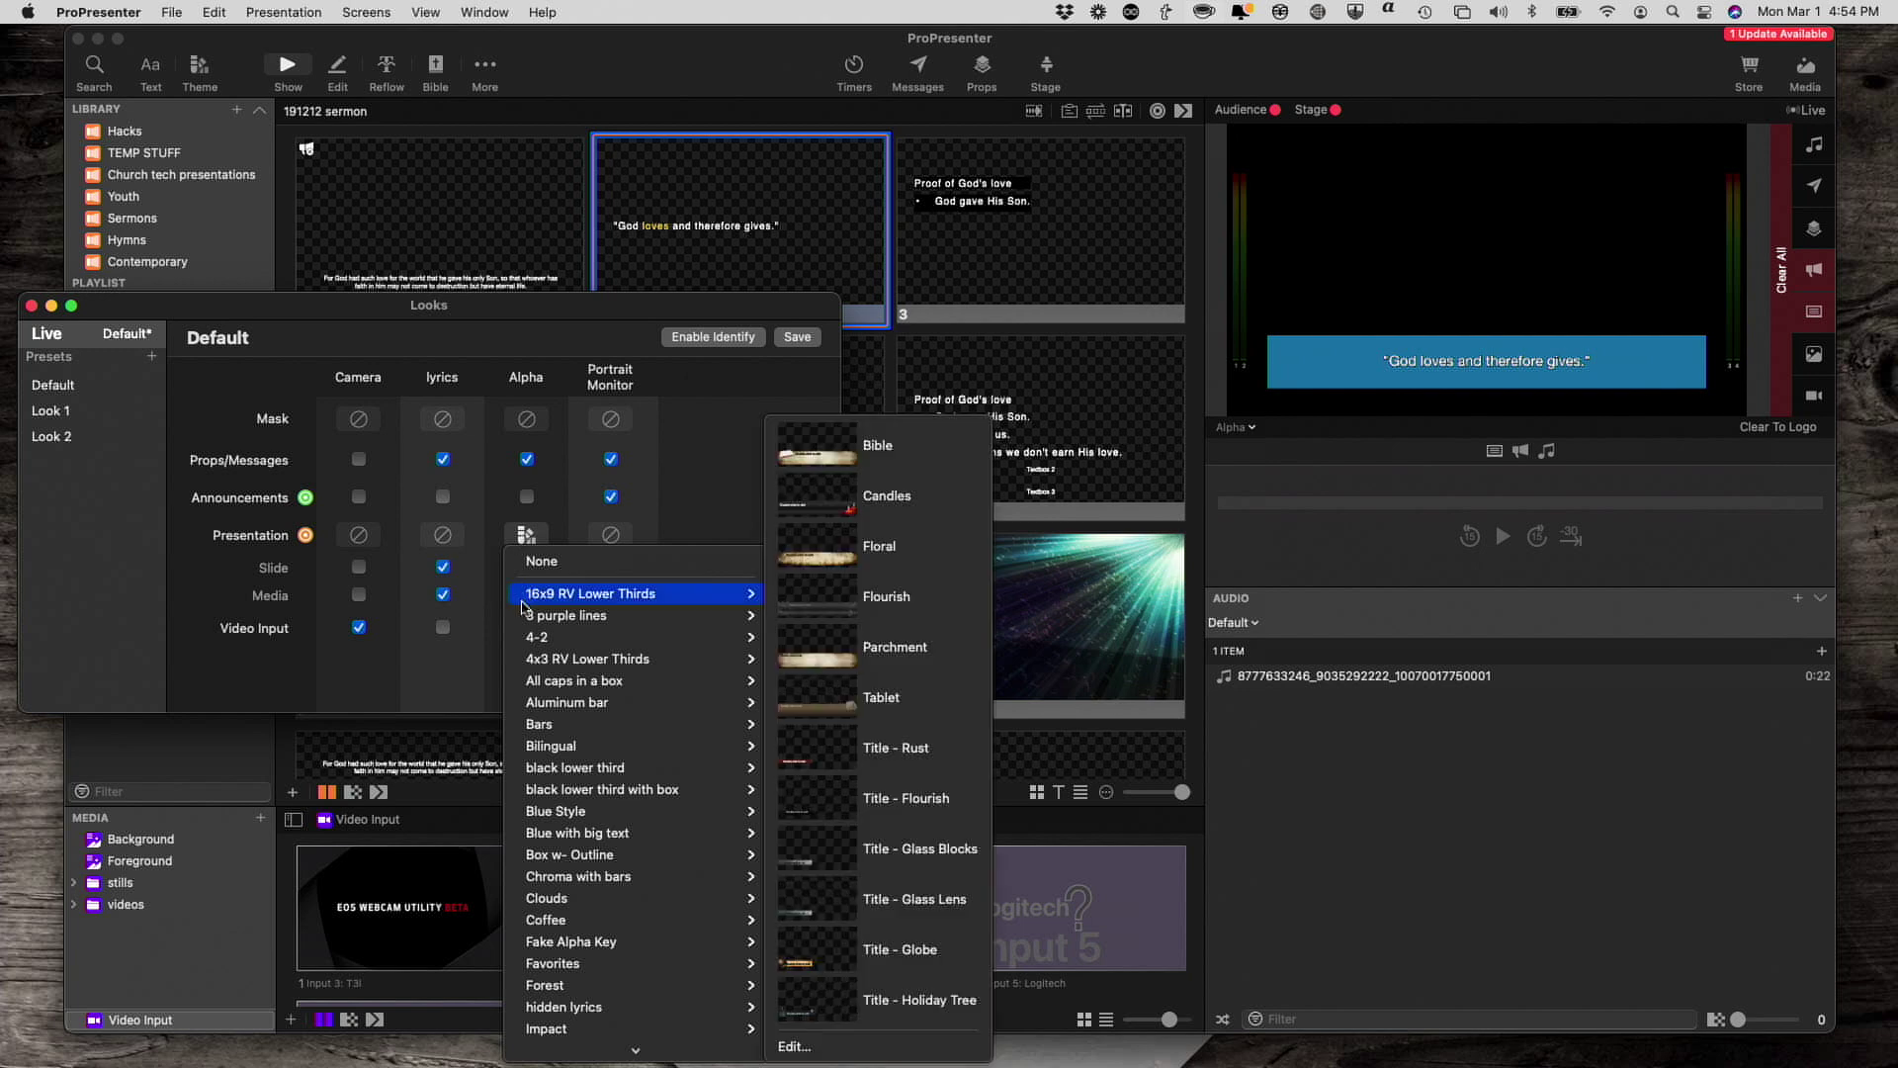
{"action": "mouse_move", "coordinate": [569, 637]}
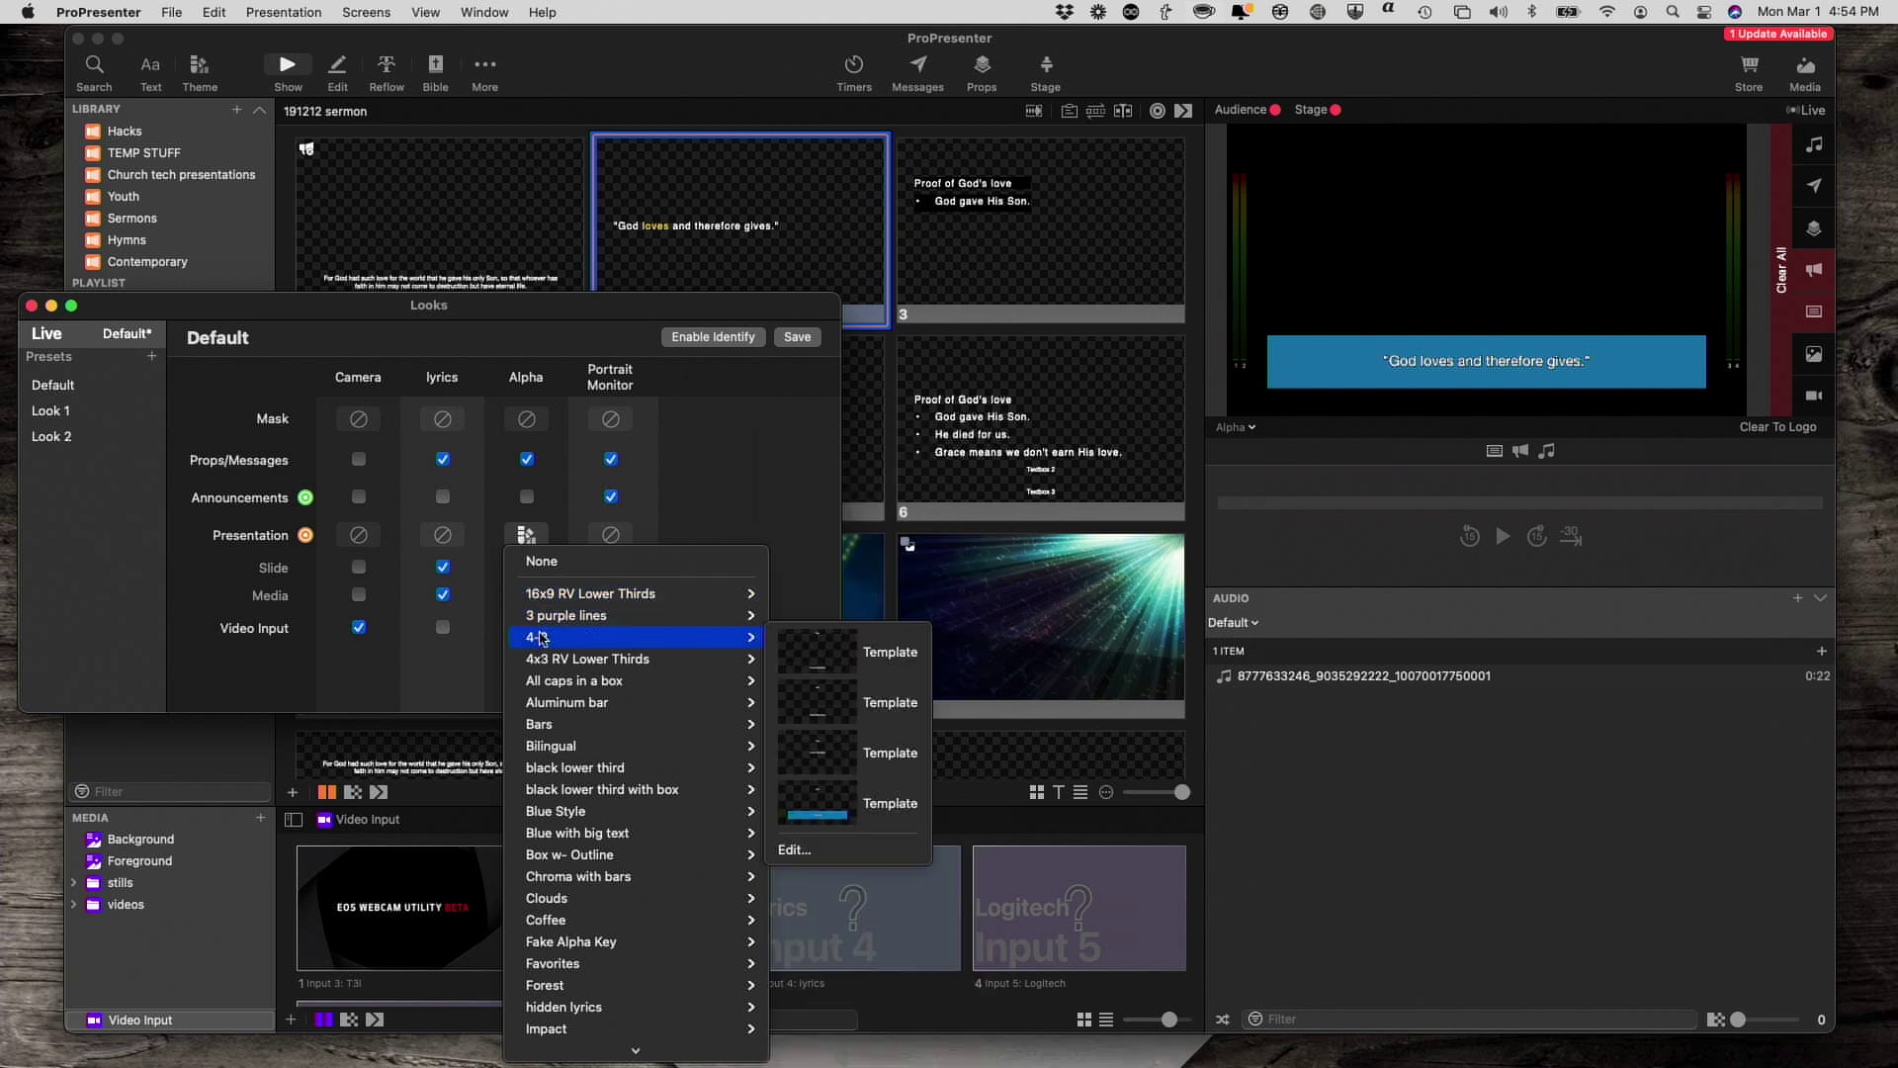
{"action": "left_click", "coordinate": [841, 813]}
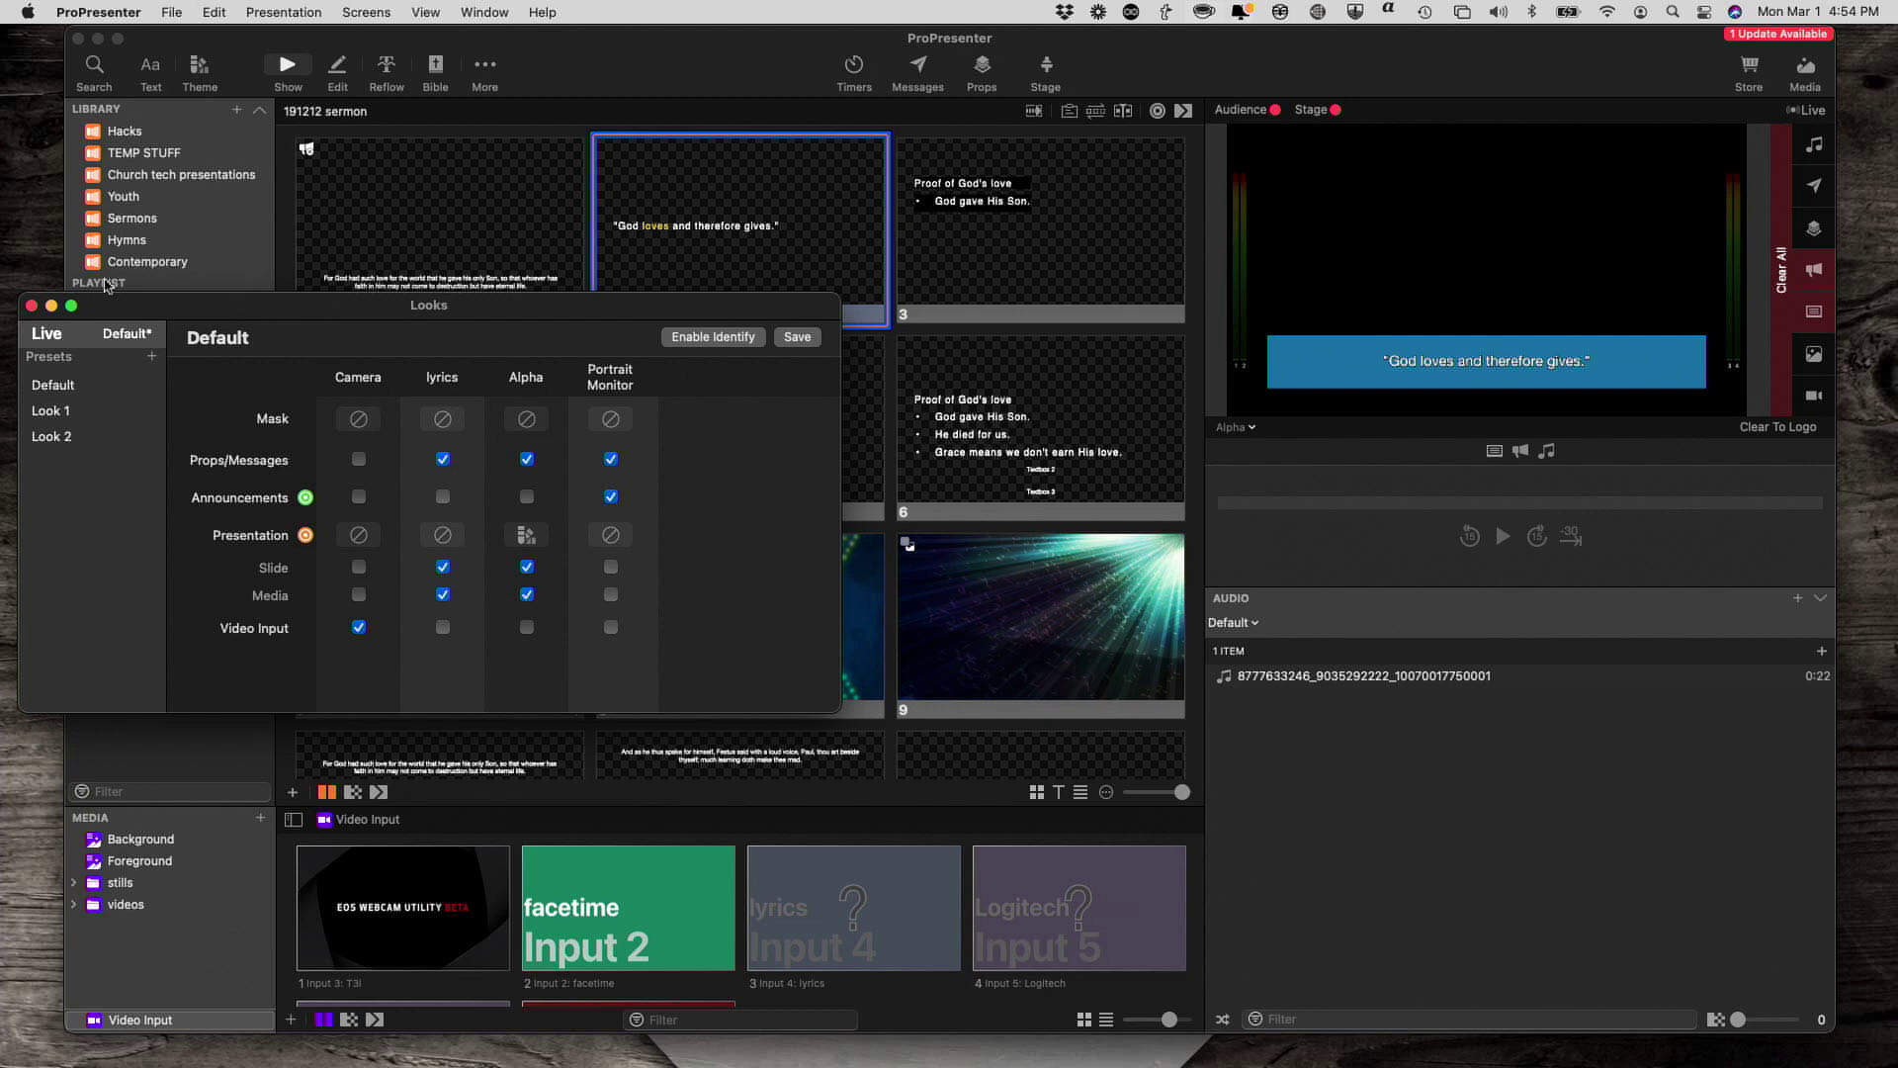
{"action": "left_click", "coordinate": [32, 306]}
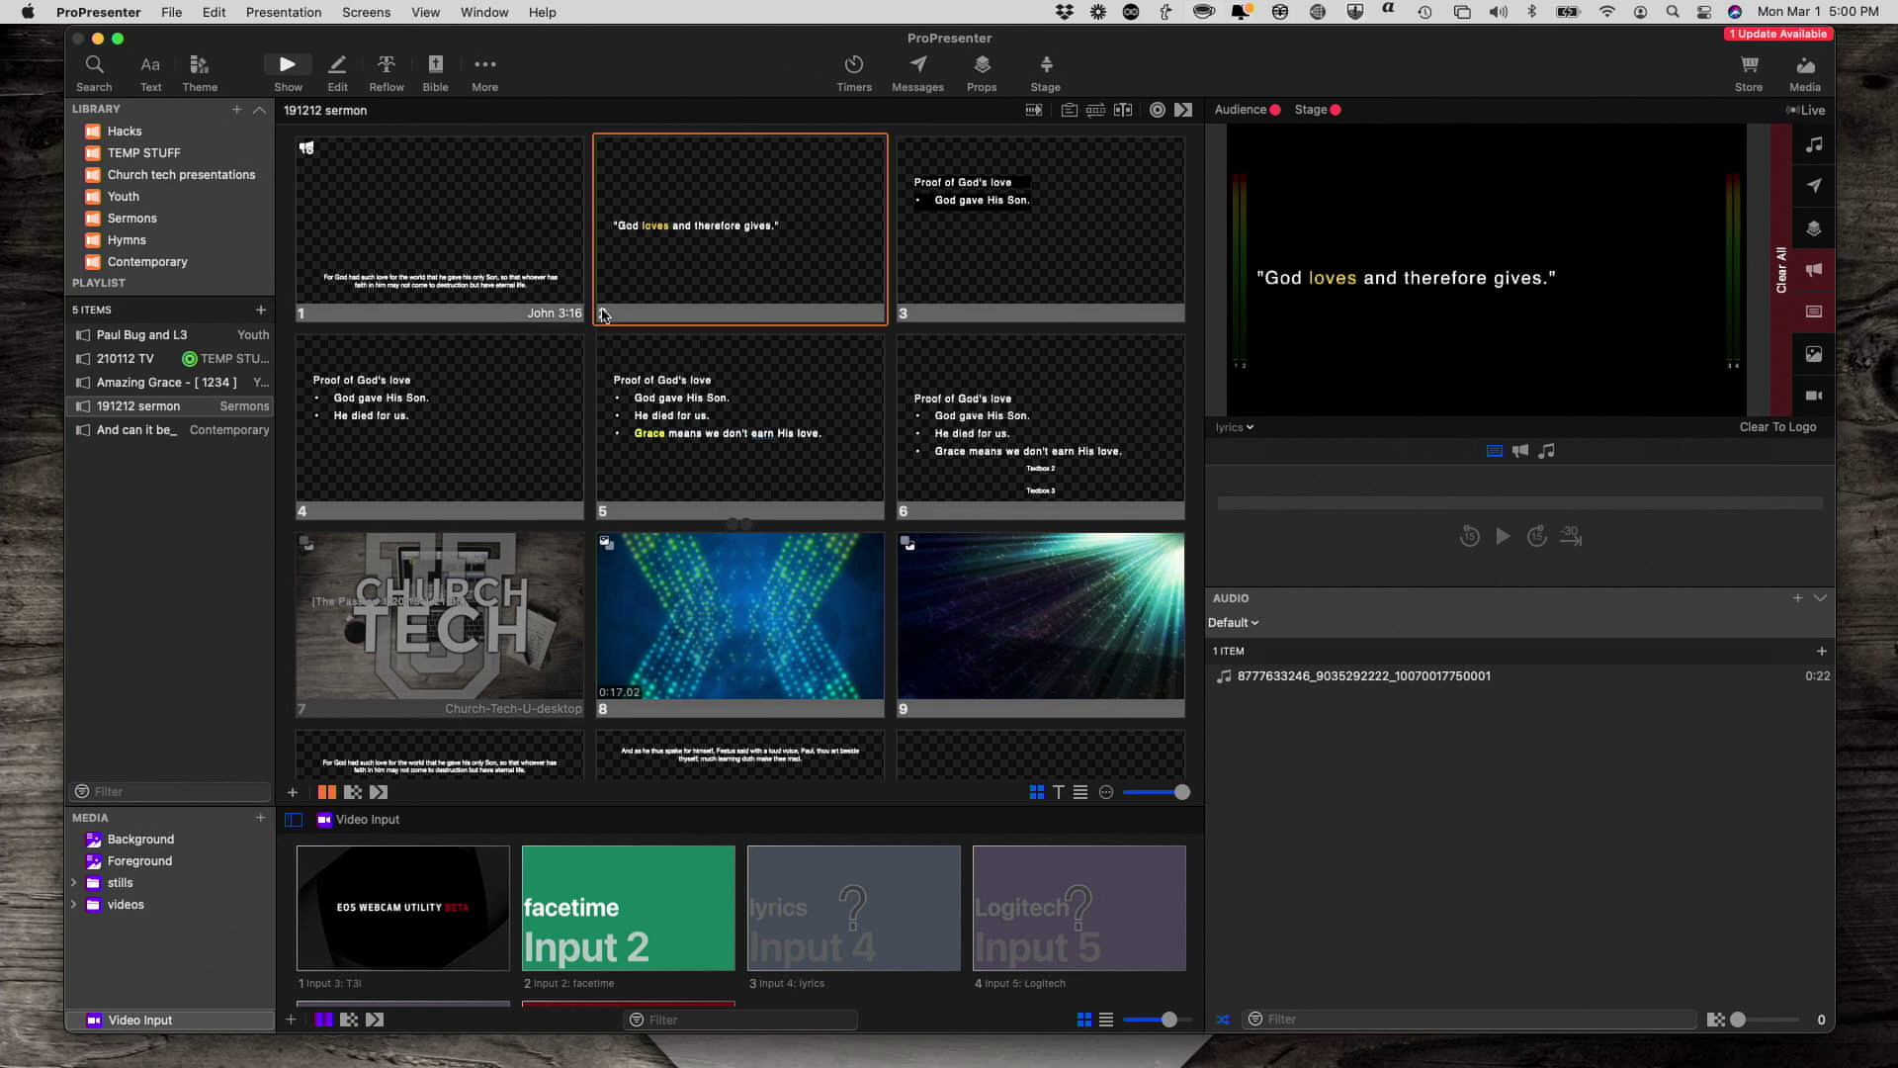
{"action": "left_click", "coordinate": [487, 66]}
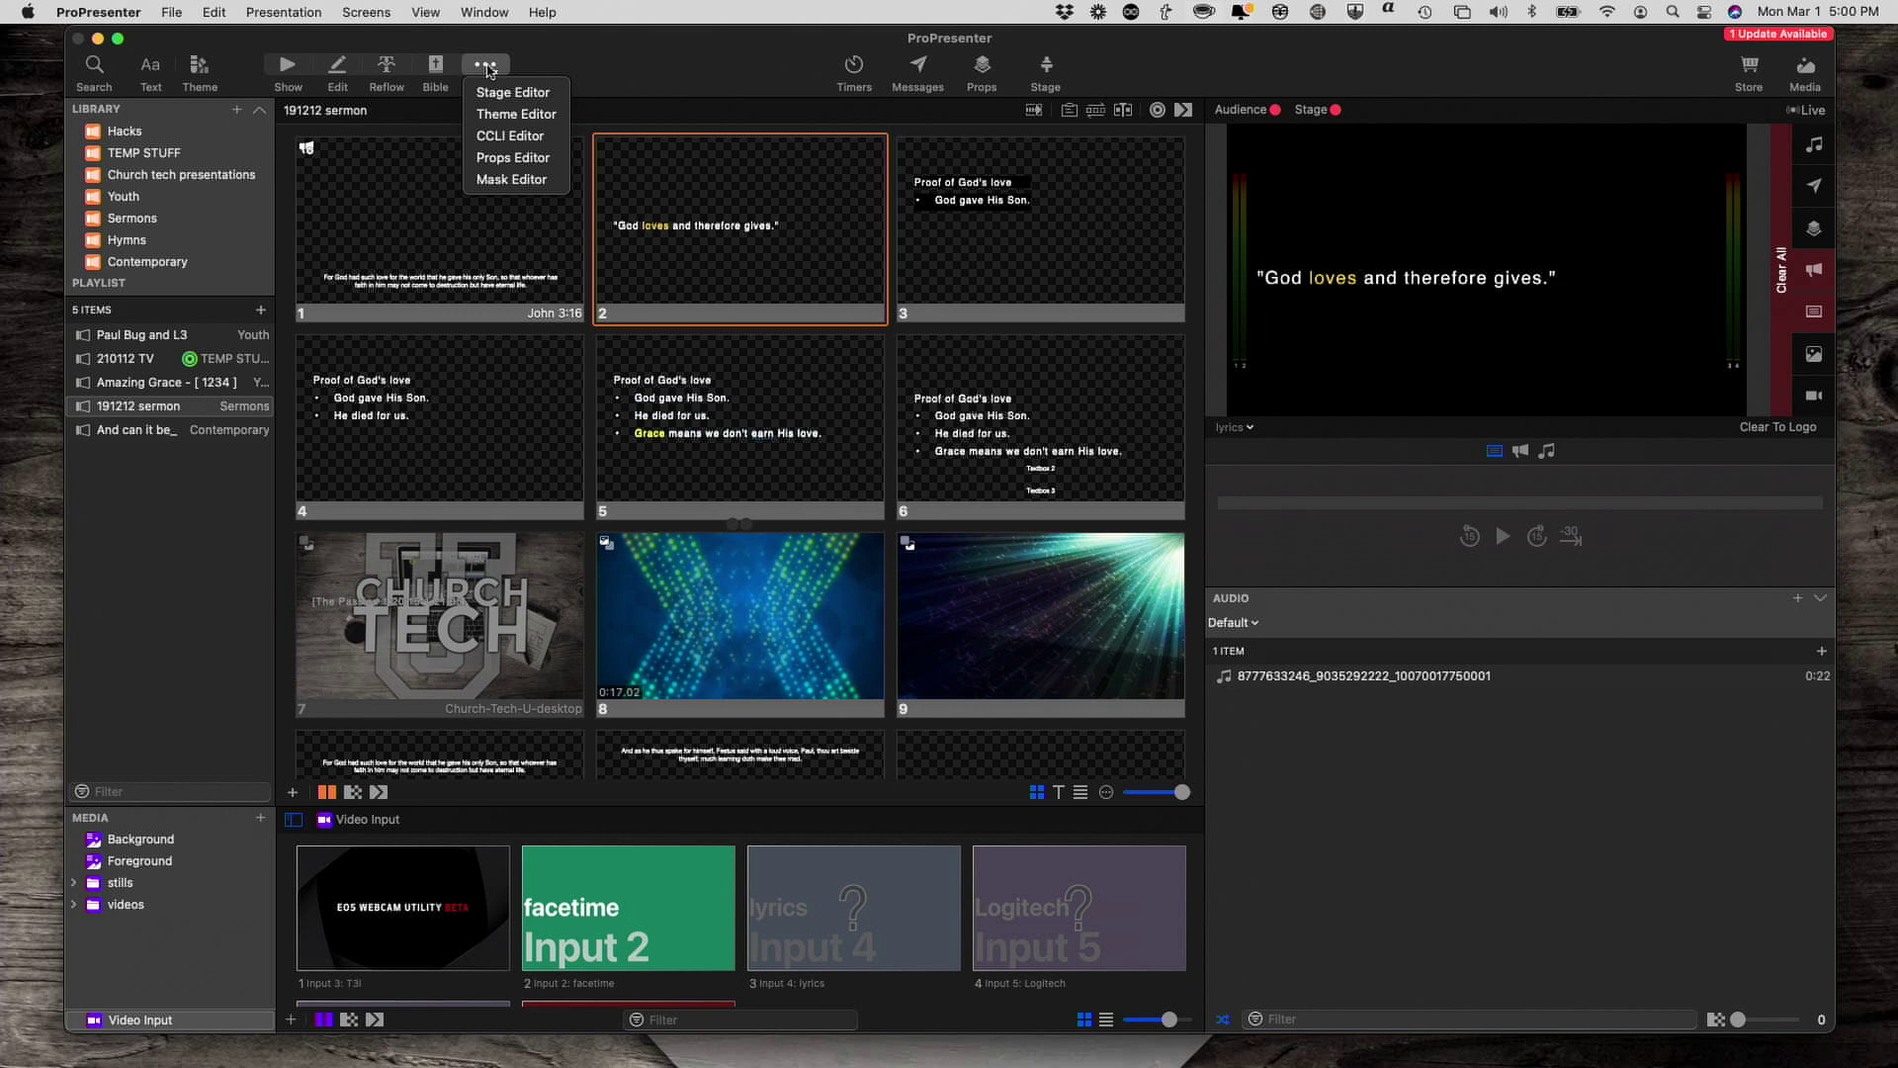
- Link the blue lower-third box to Current Slide notes, preserving the notes format, then return to show view
{"action": "left_click", "coordinate": [504, 113]}
{"action": "left_click", "coordinate": [749, 169]}
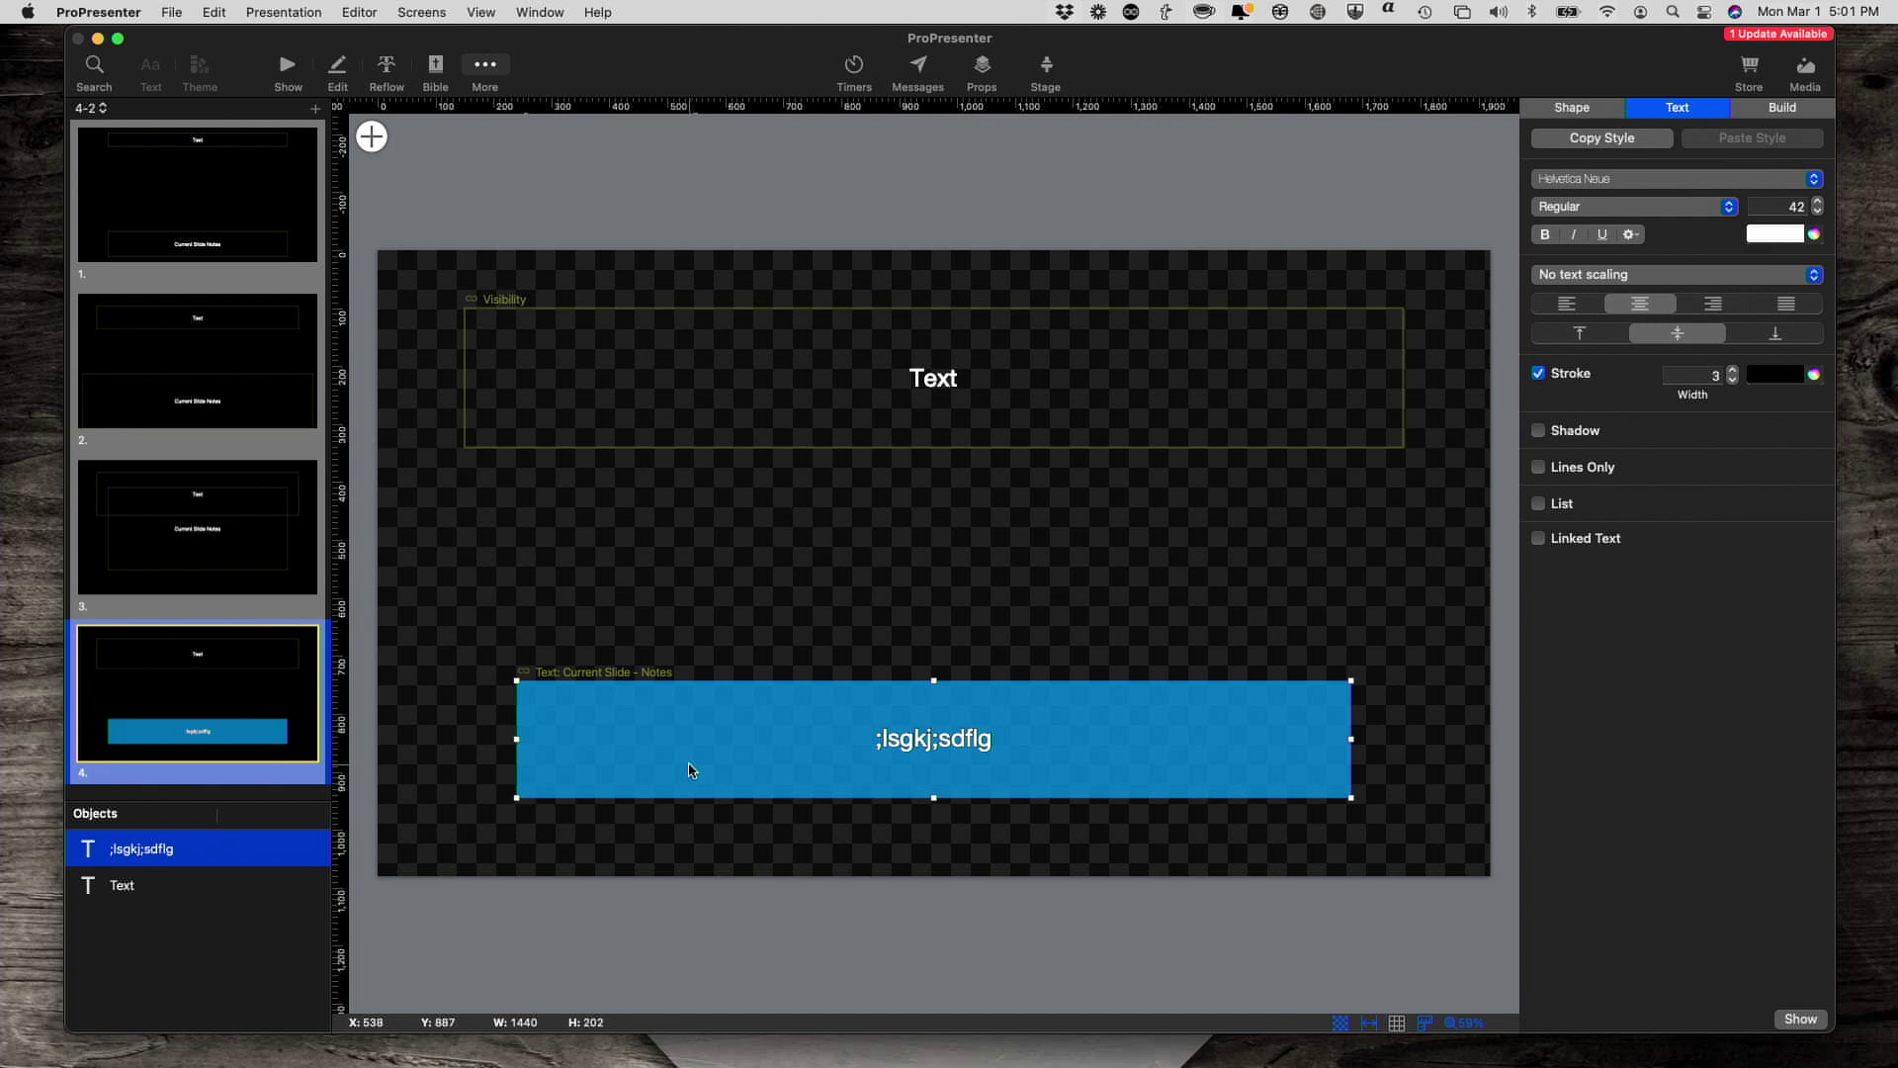
{"action": "left_click", "coordinate": [1538, 539]}
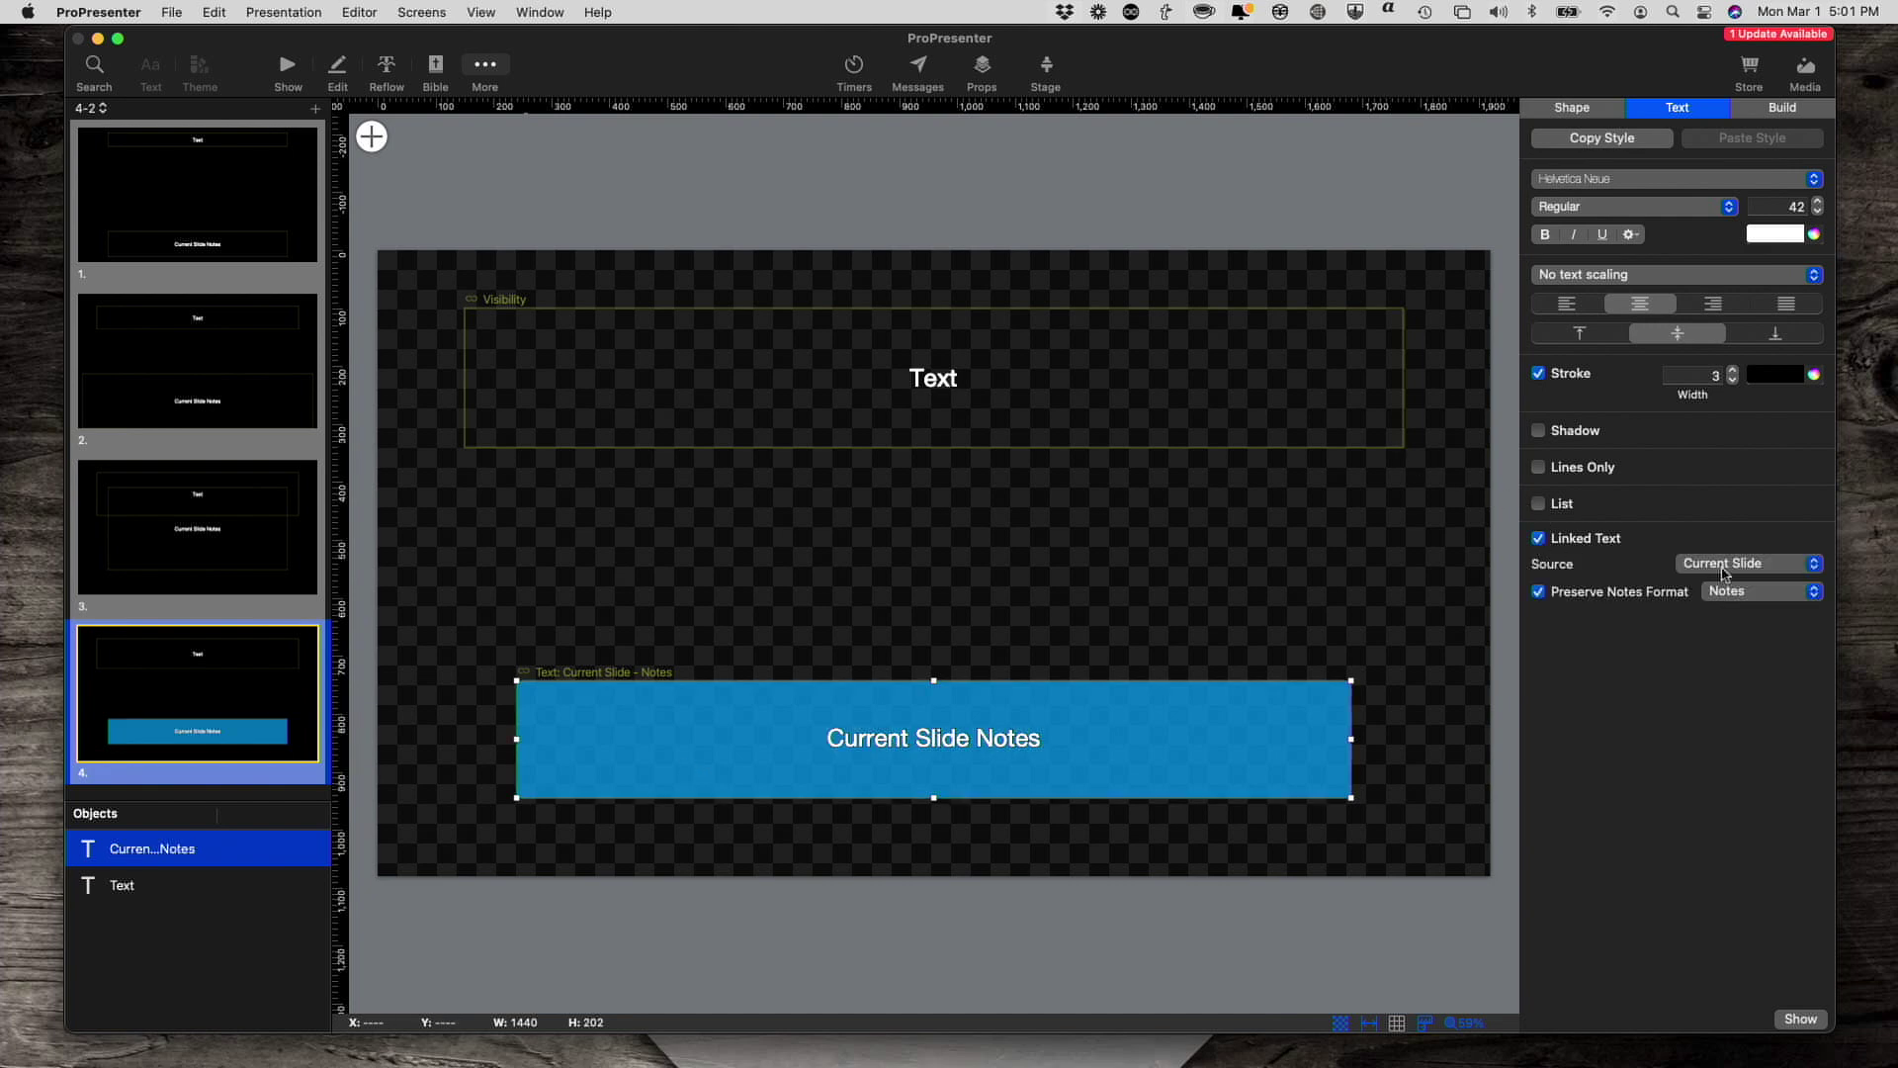
{"action": "left_click", "coordinate": [1815, 565]}
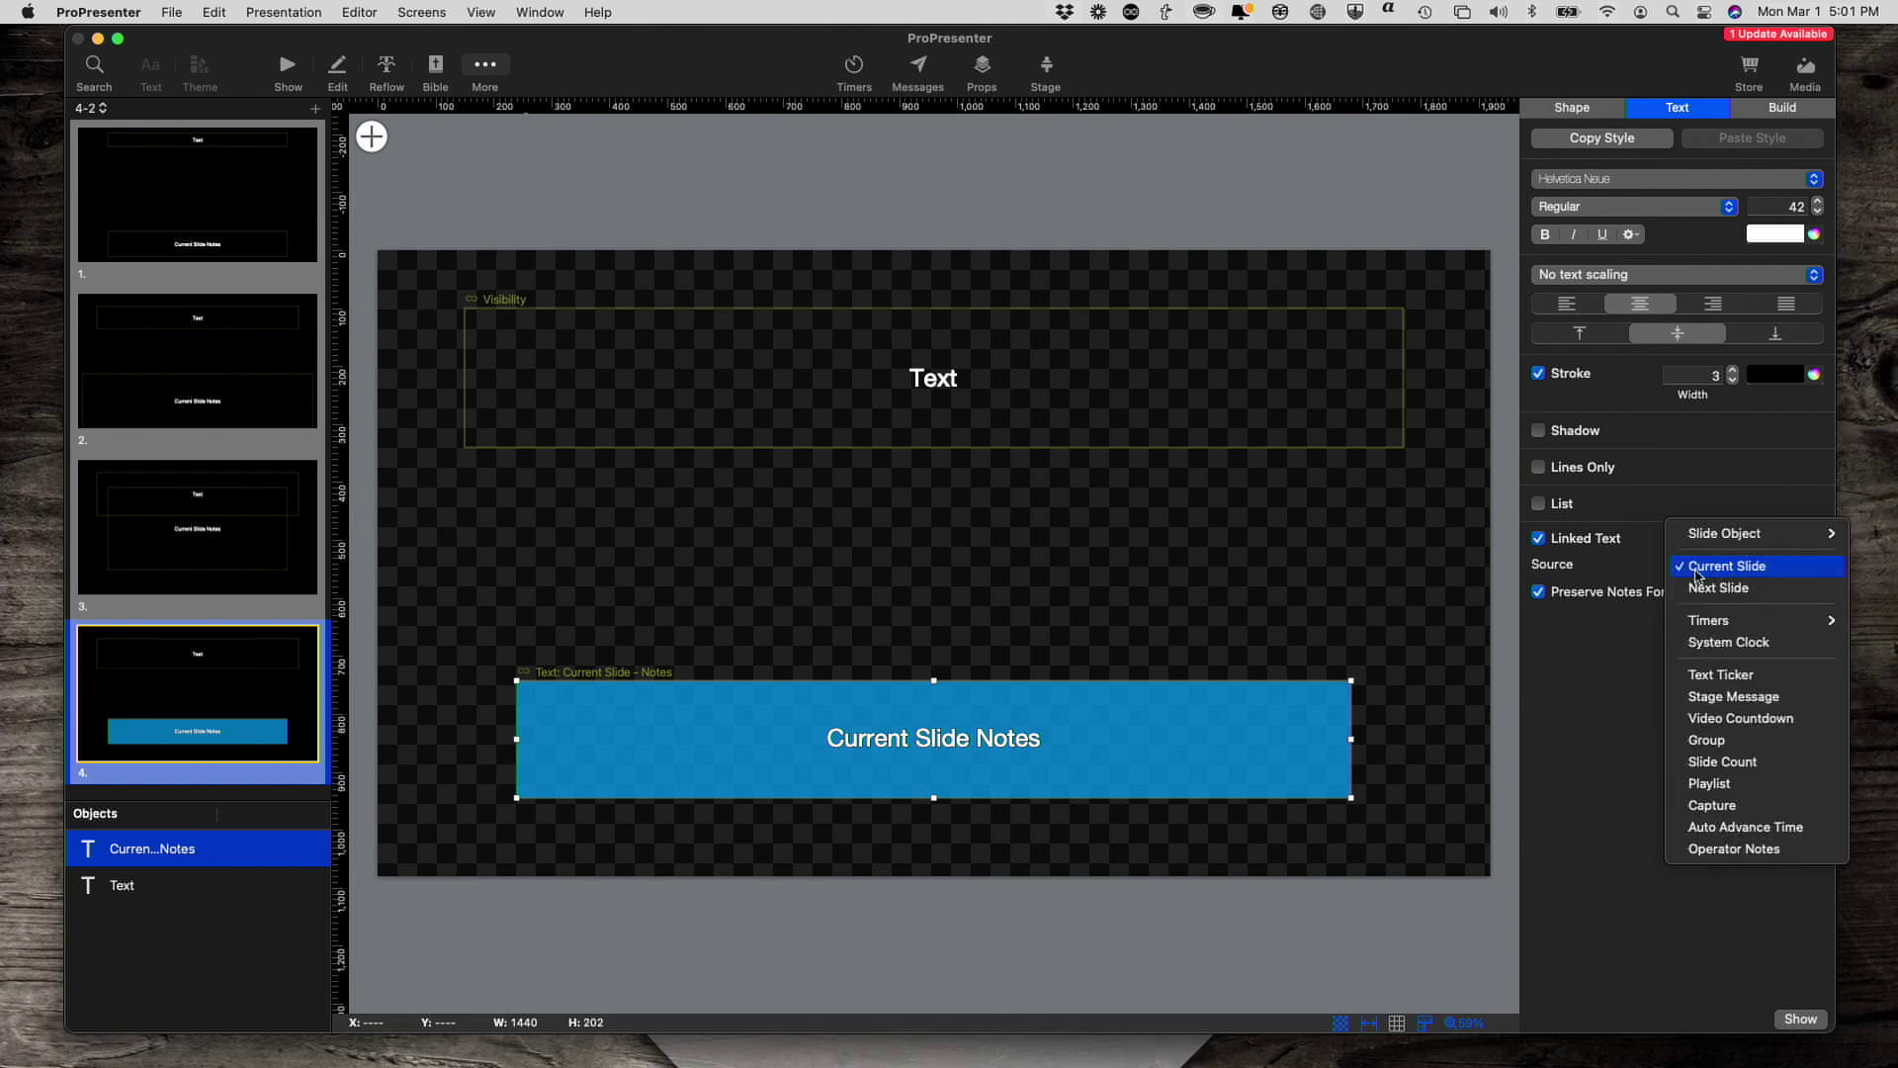
{"action": "left_click", "coordinate": [1654, 572]}
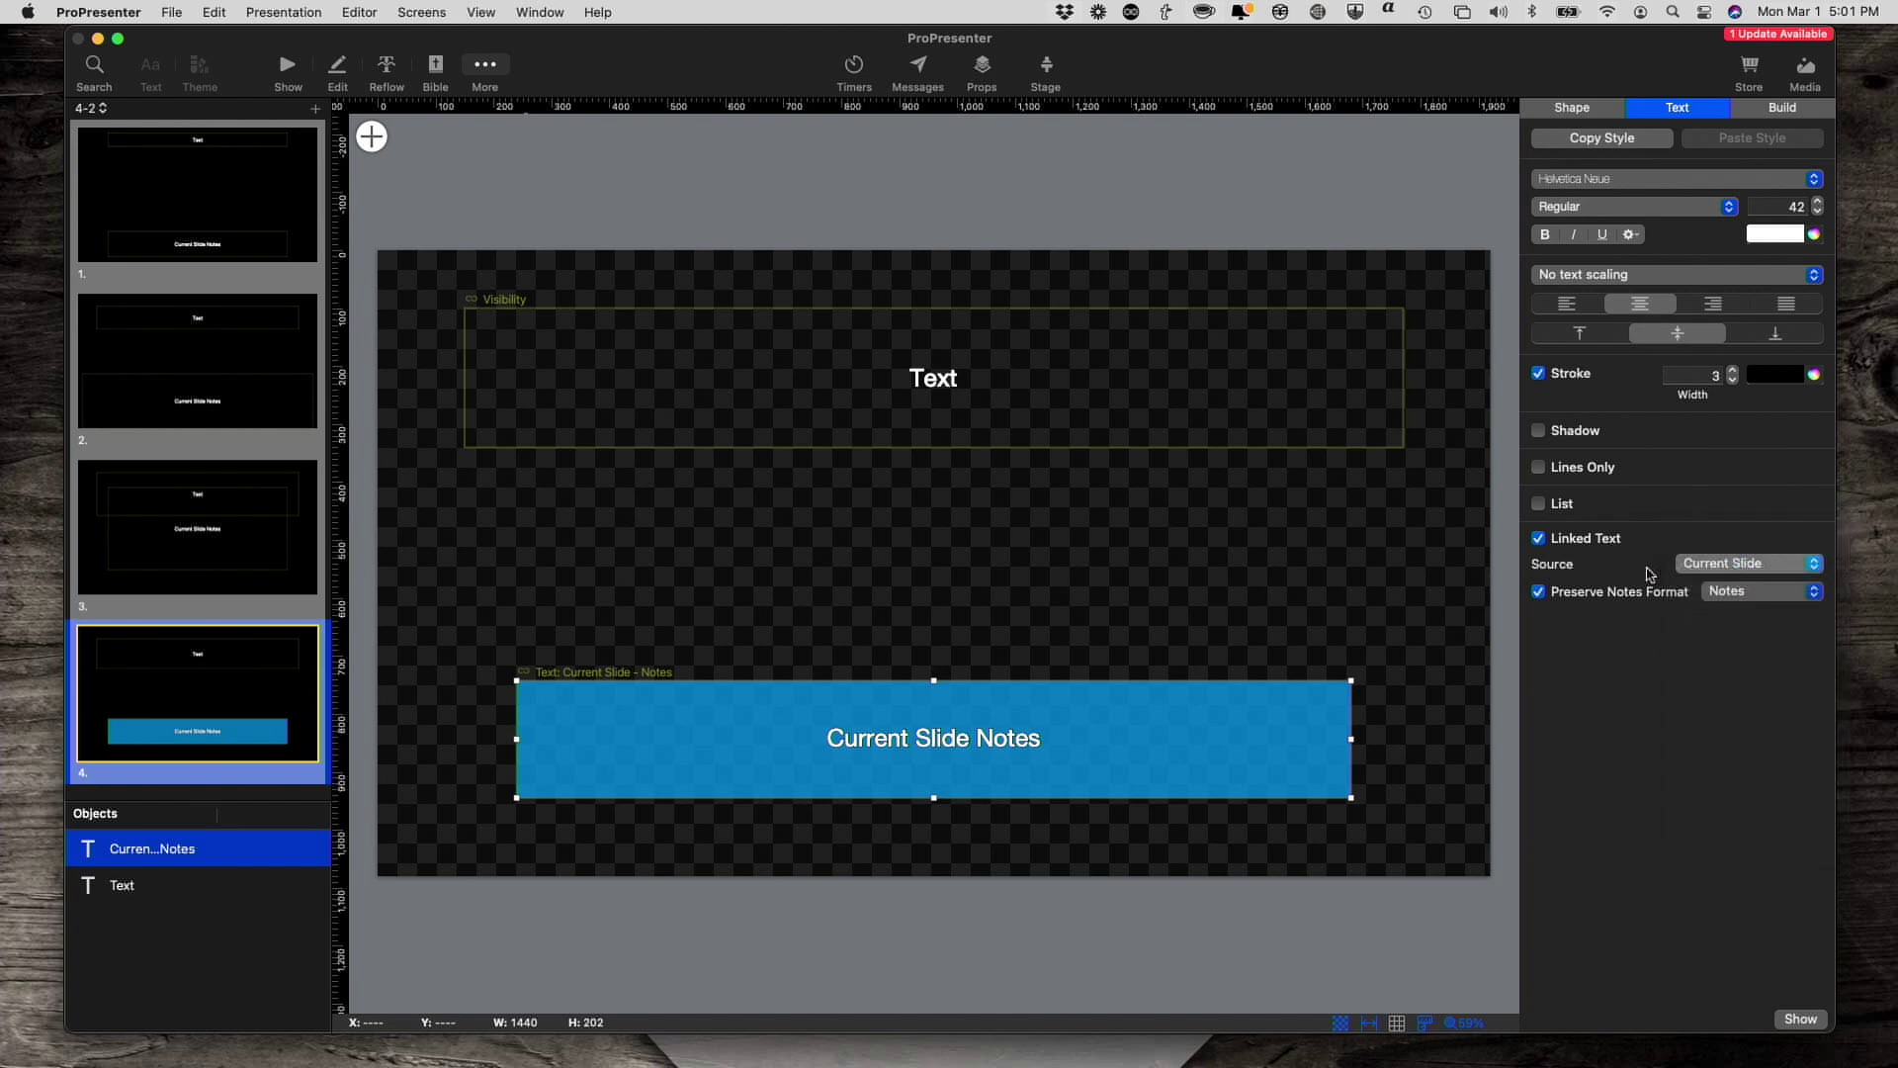
{"action": "left_click", "coordinate": [1815, 594]}
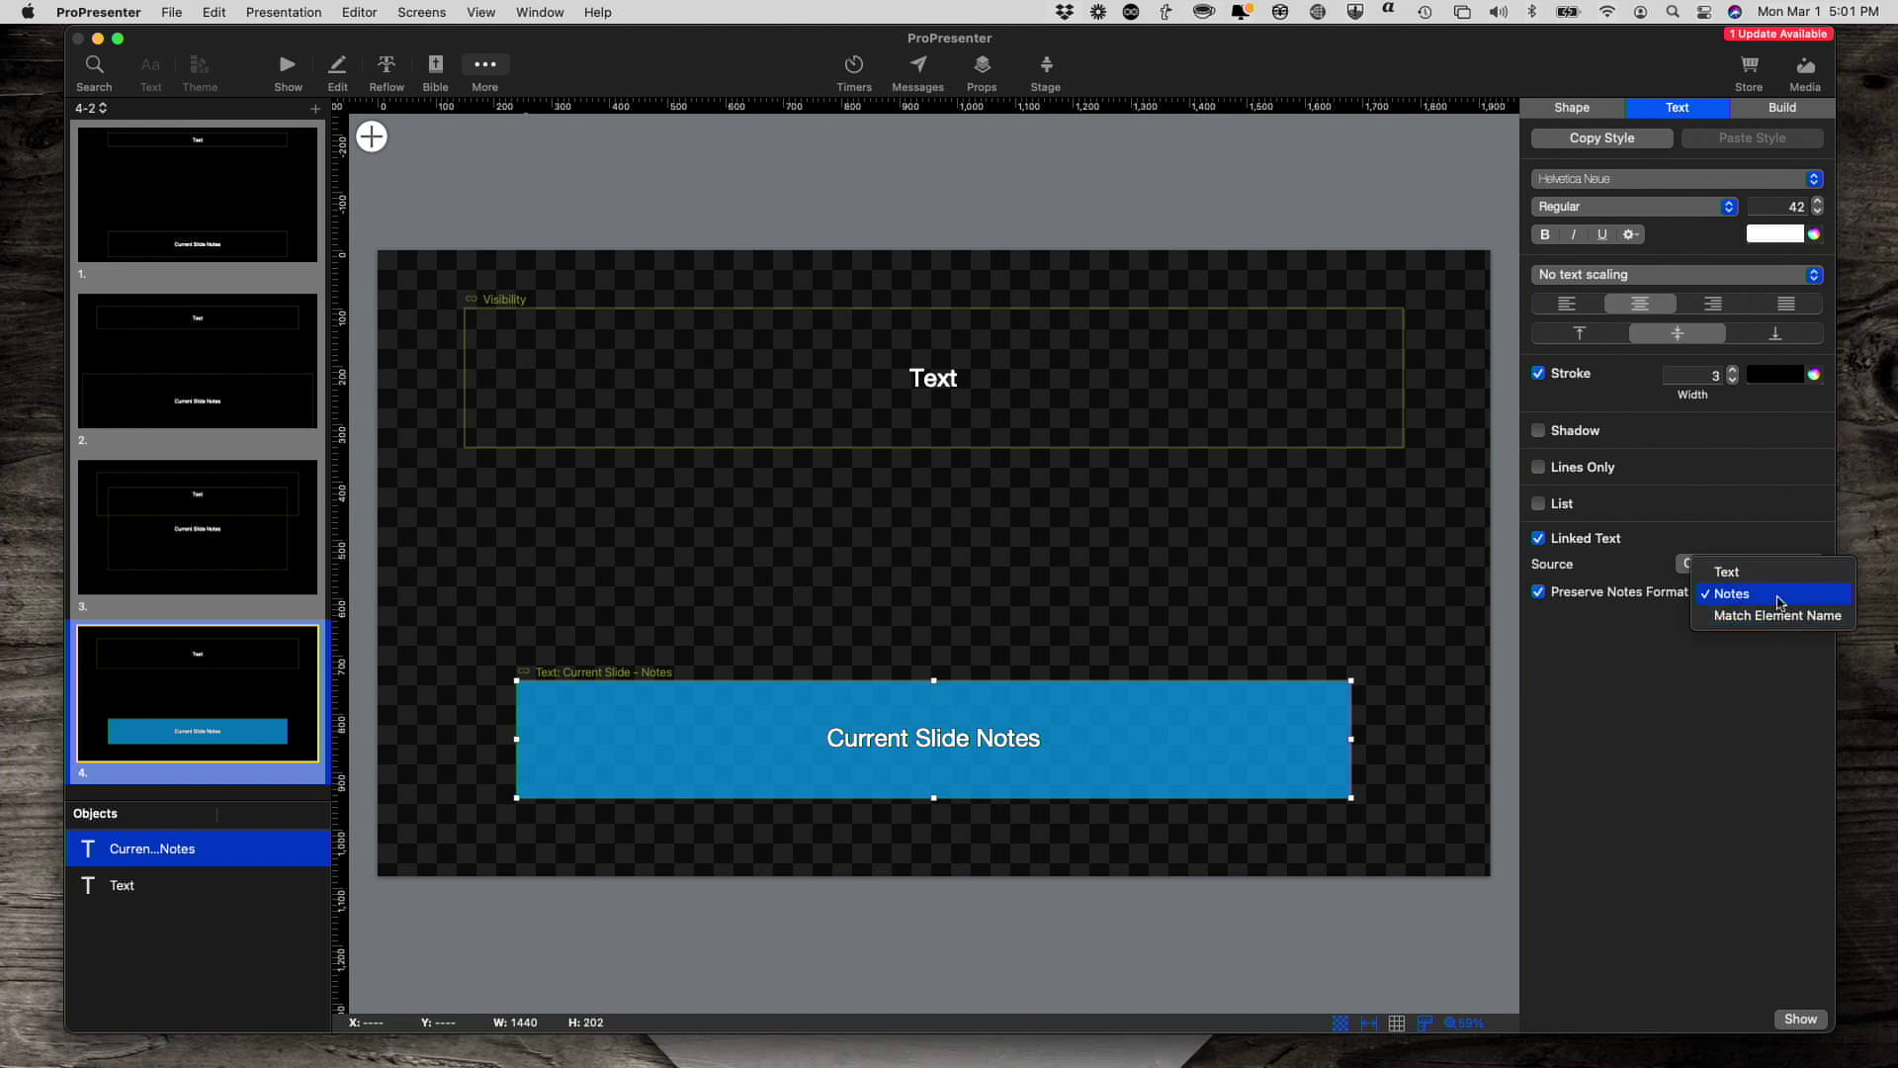
{"action": "left_click", "coordinate": [1778, 603]}
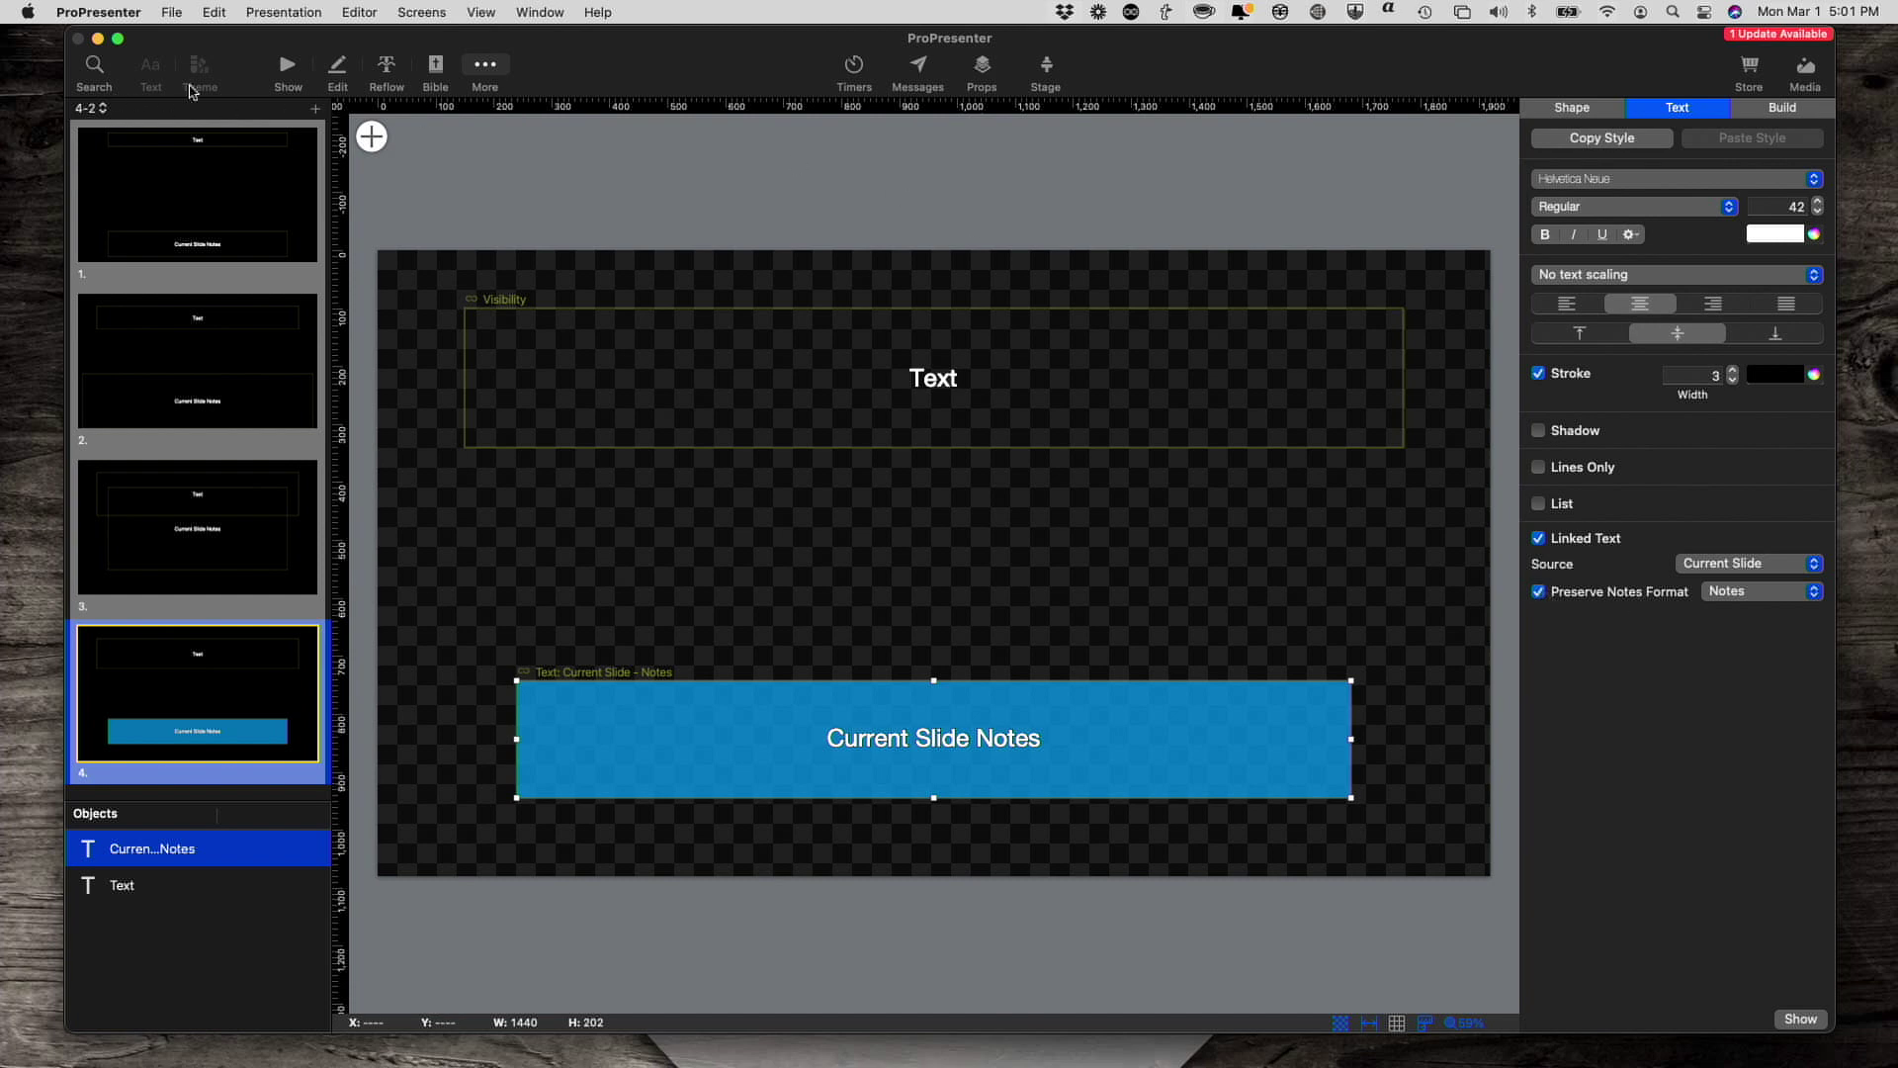
{"action": "left_click", "coordinate": [288, 70]}
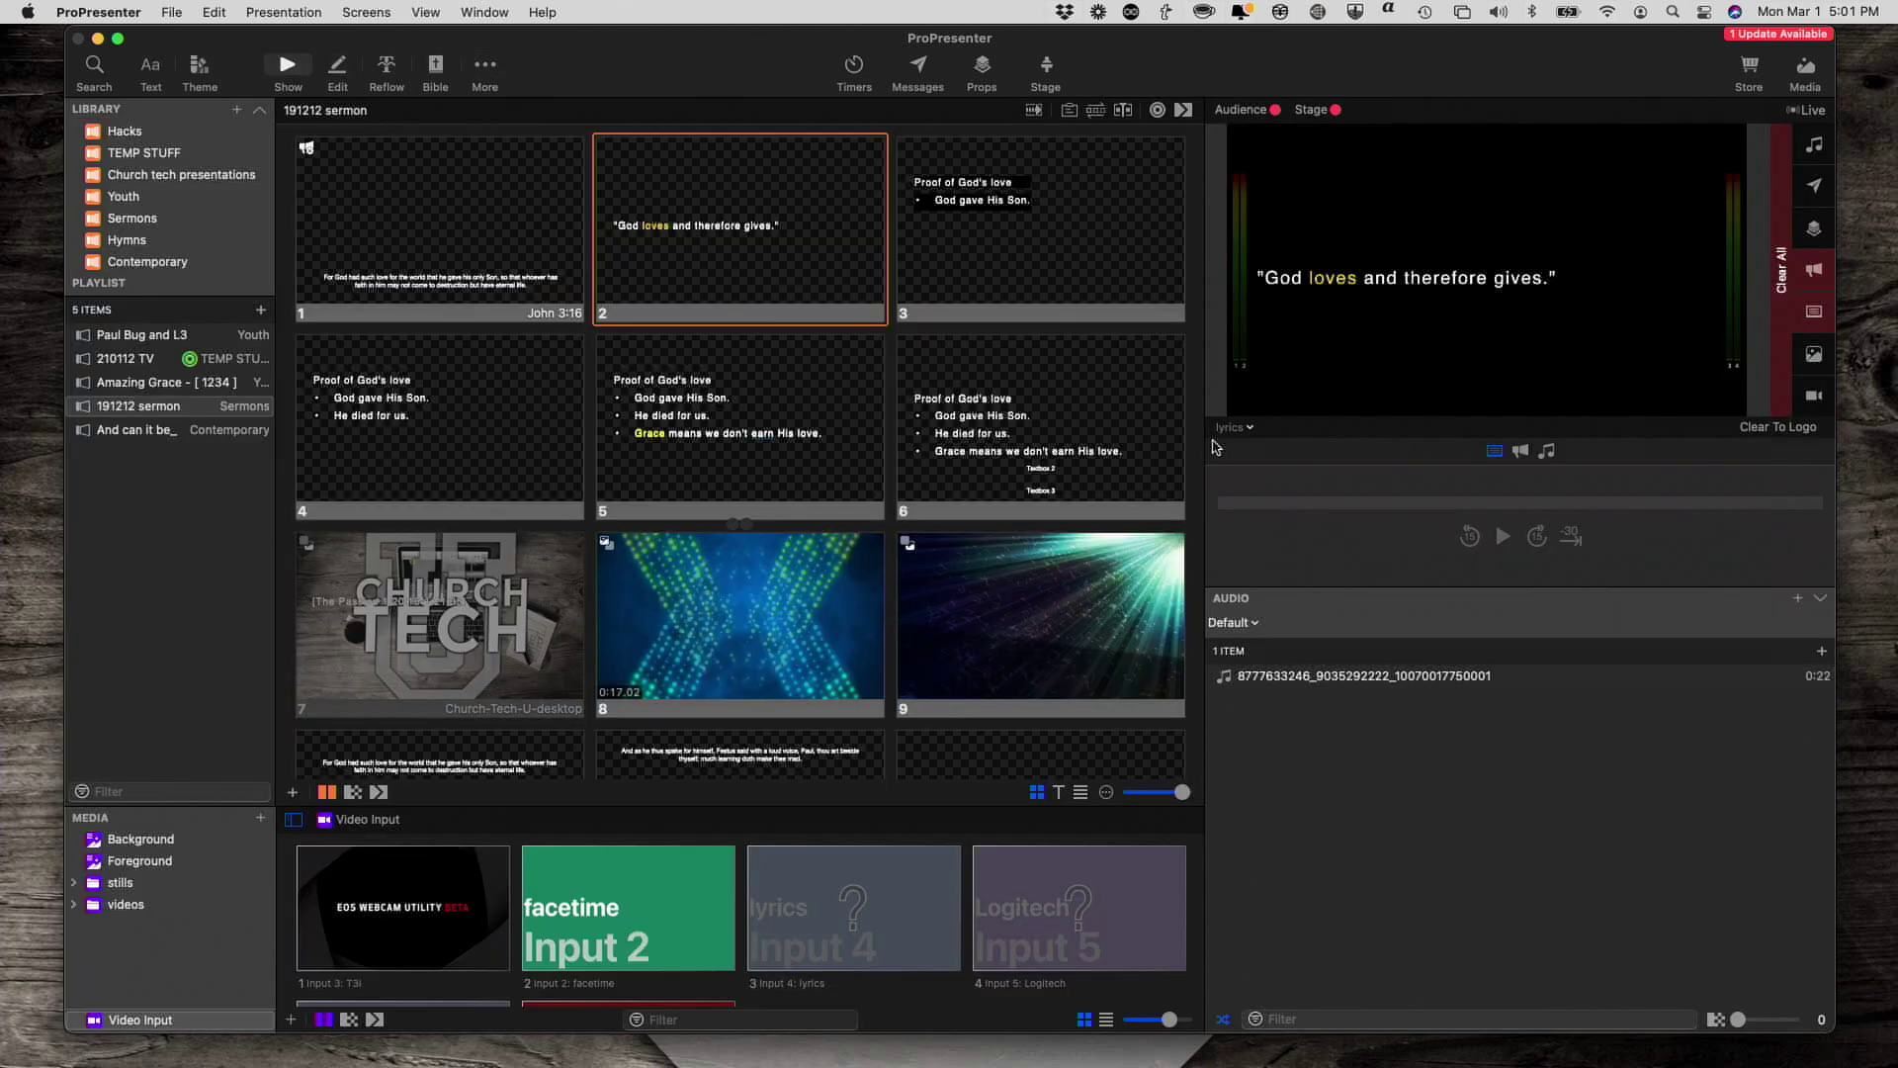
- Switch the preview screen from lyrics to Alpha and select slide 2
{"action": "left_click", "coordinate": [1255, 431]}
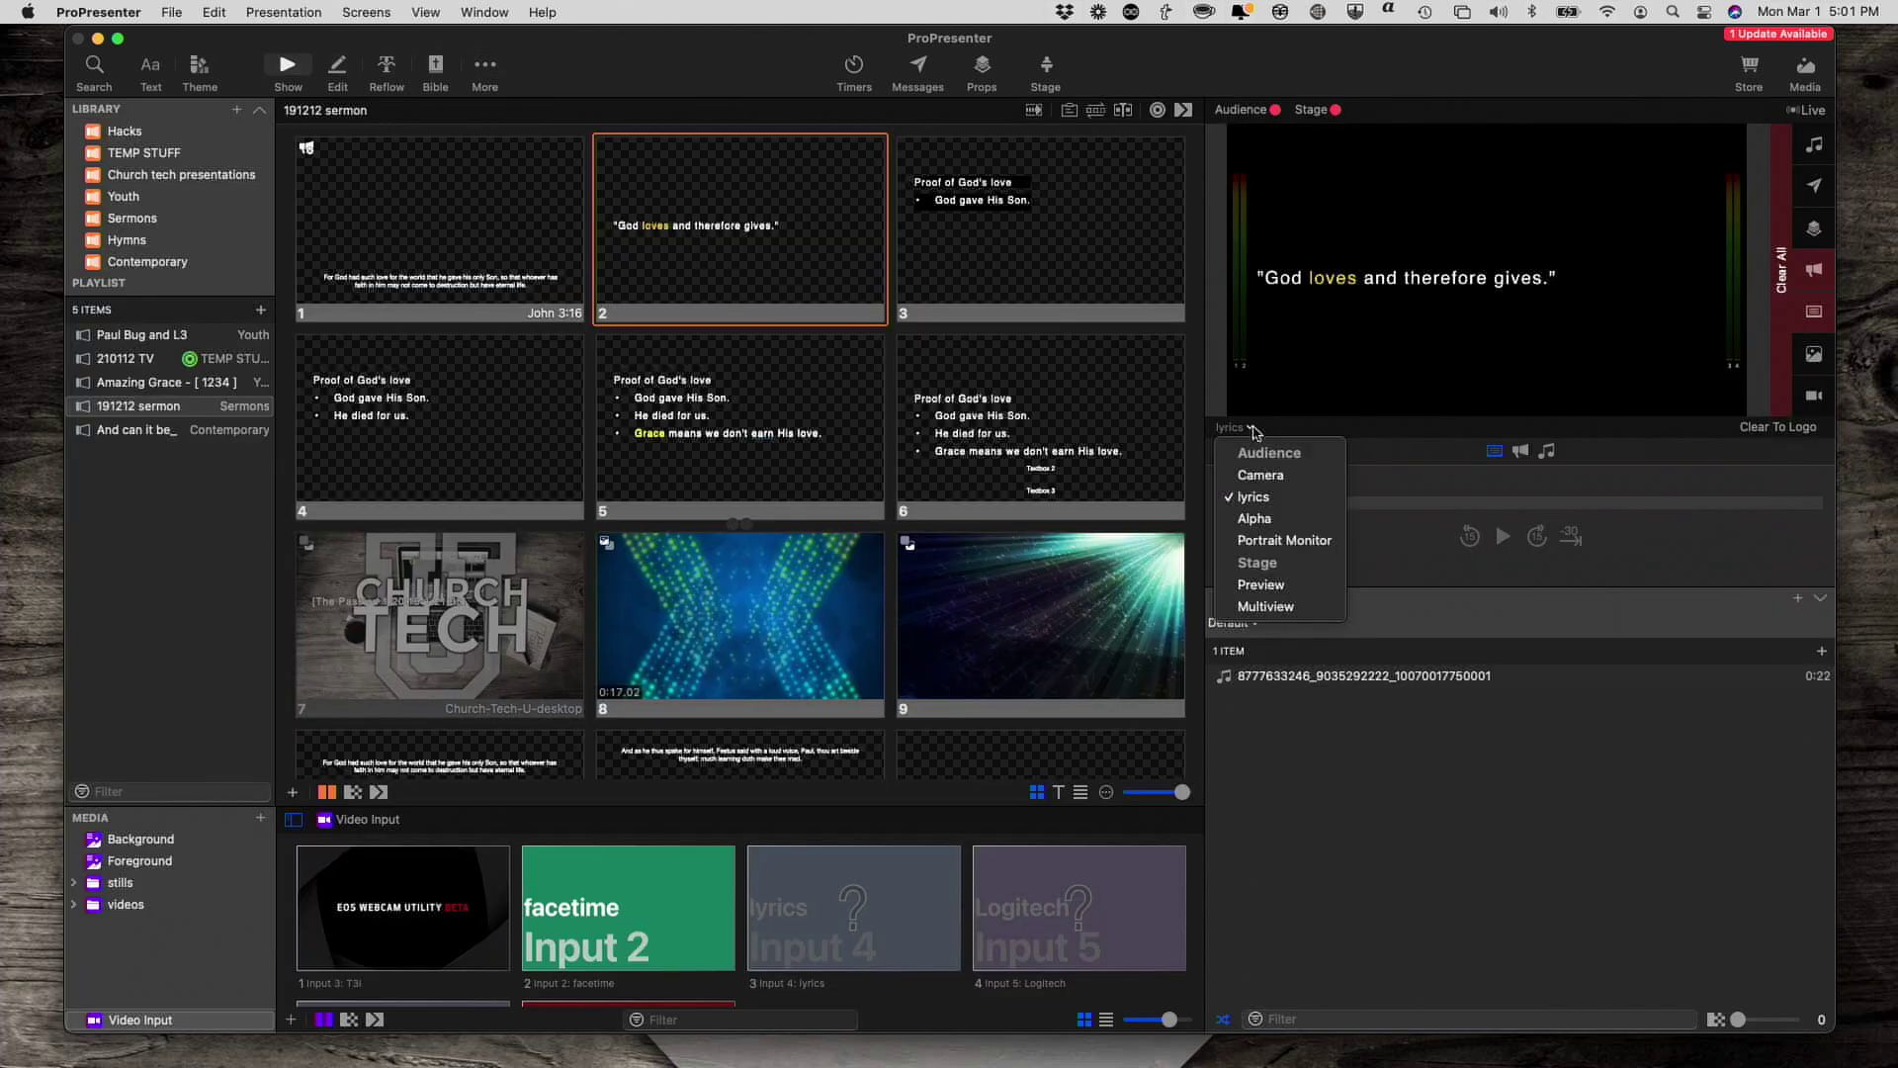
{"action": "left_click", "coordinate": [1255, 518]}
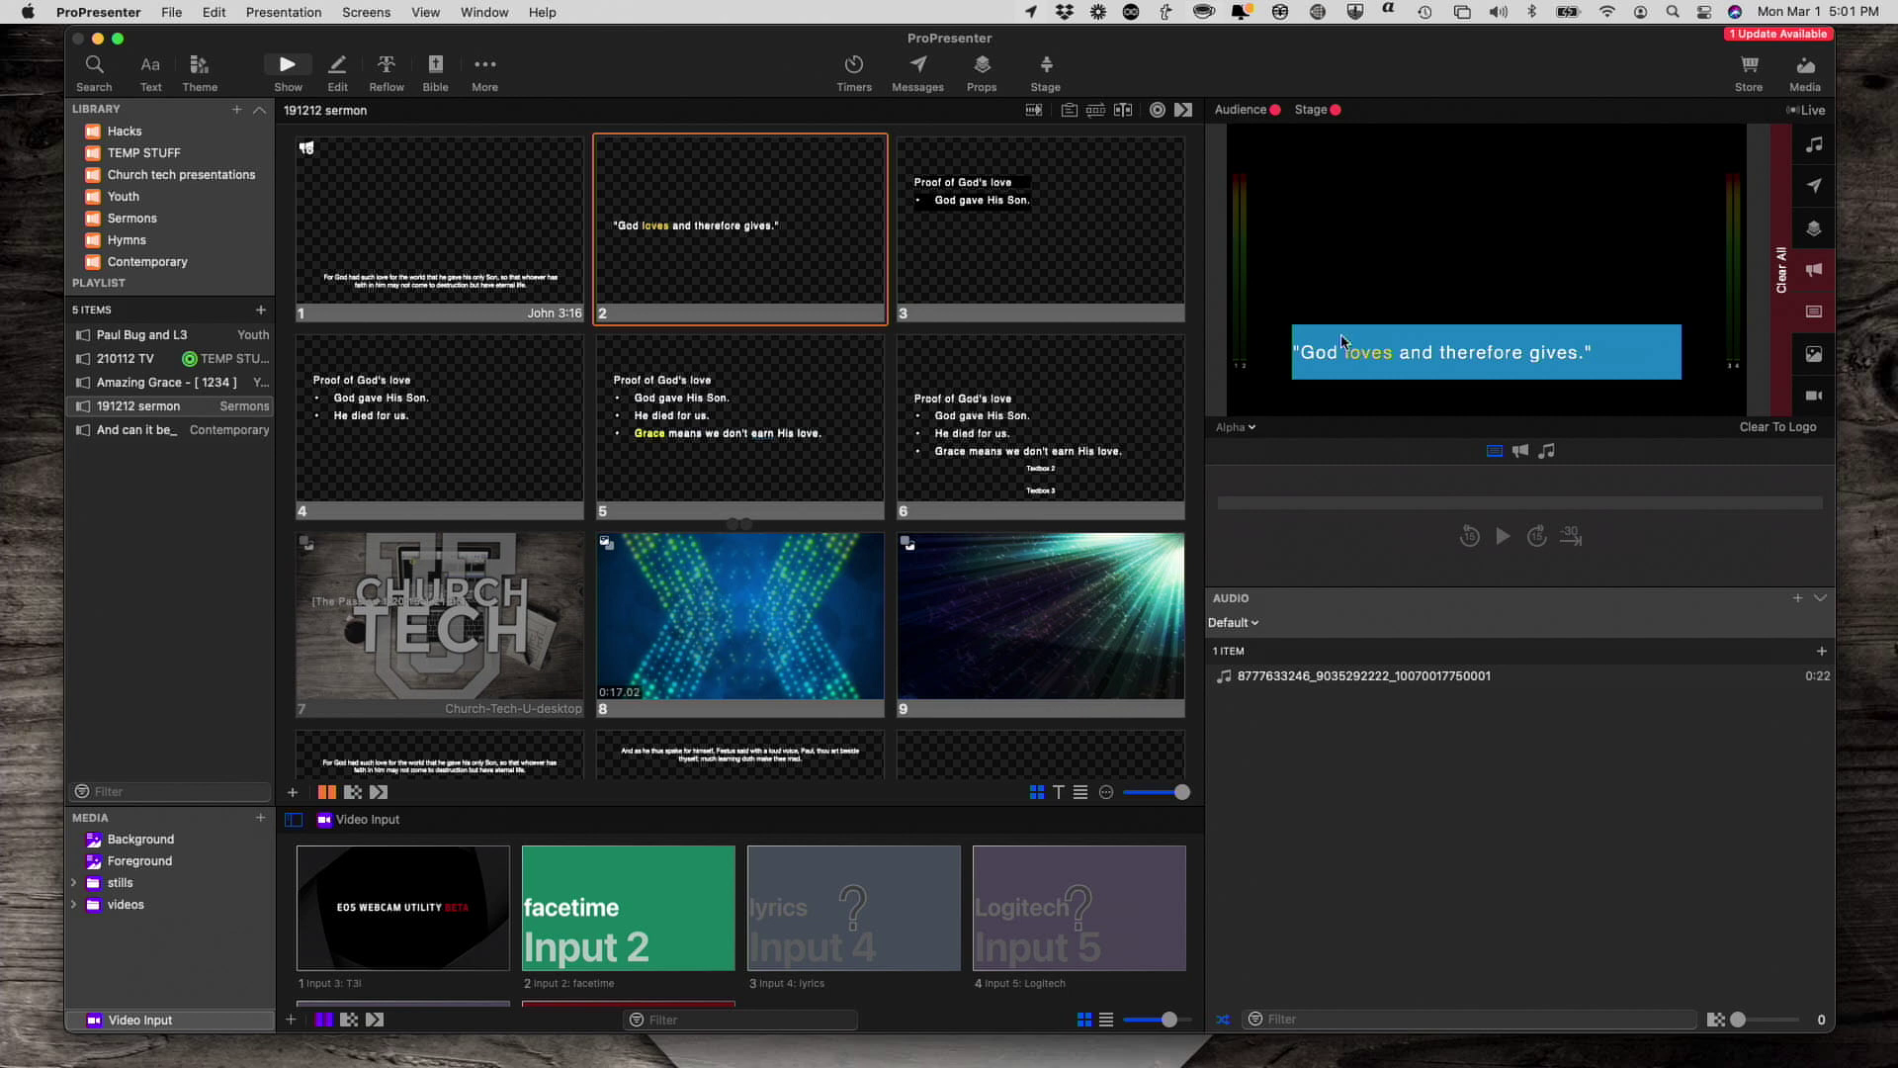
{"action": "left_click", "coordinate": [789, 249]}
- Colour the word 'gives' yellow in slide 2's notes, then return to show view
{"action": "right_click", "coordinate": [792, 243]}
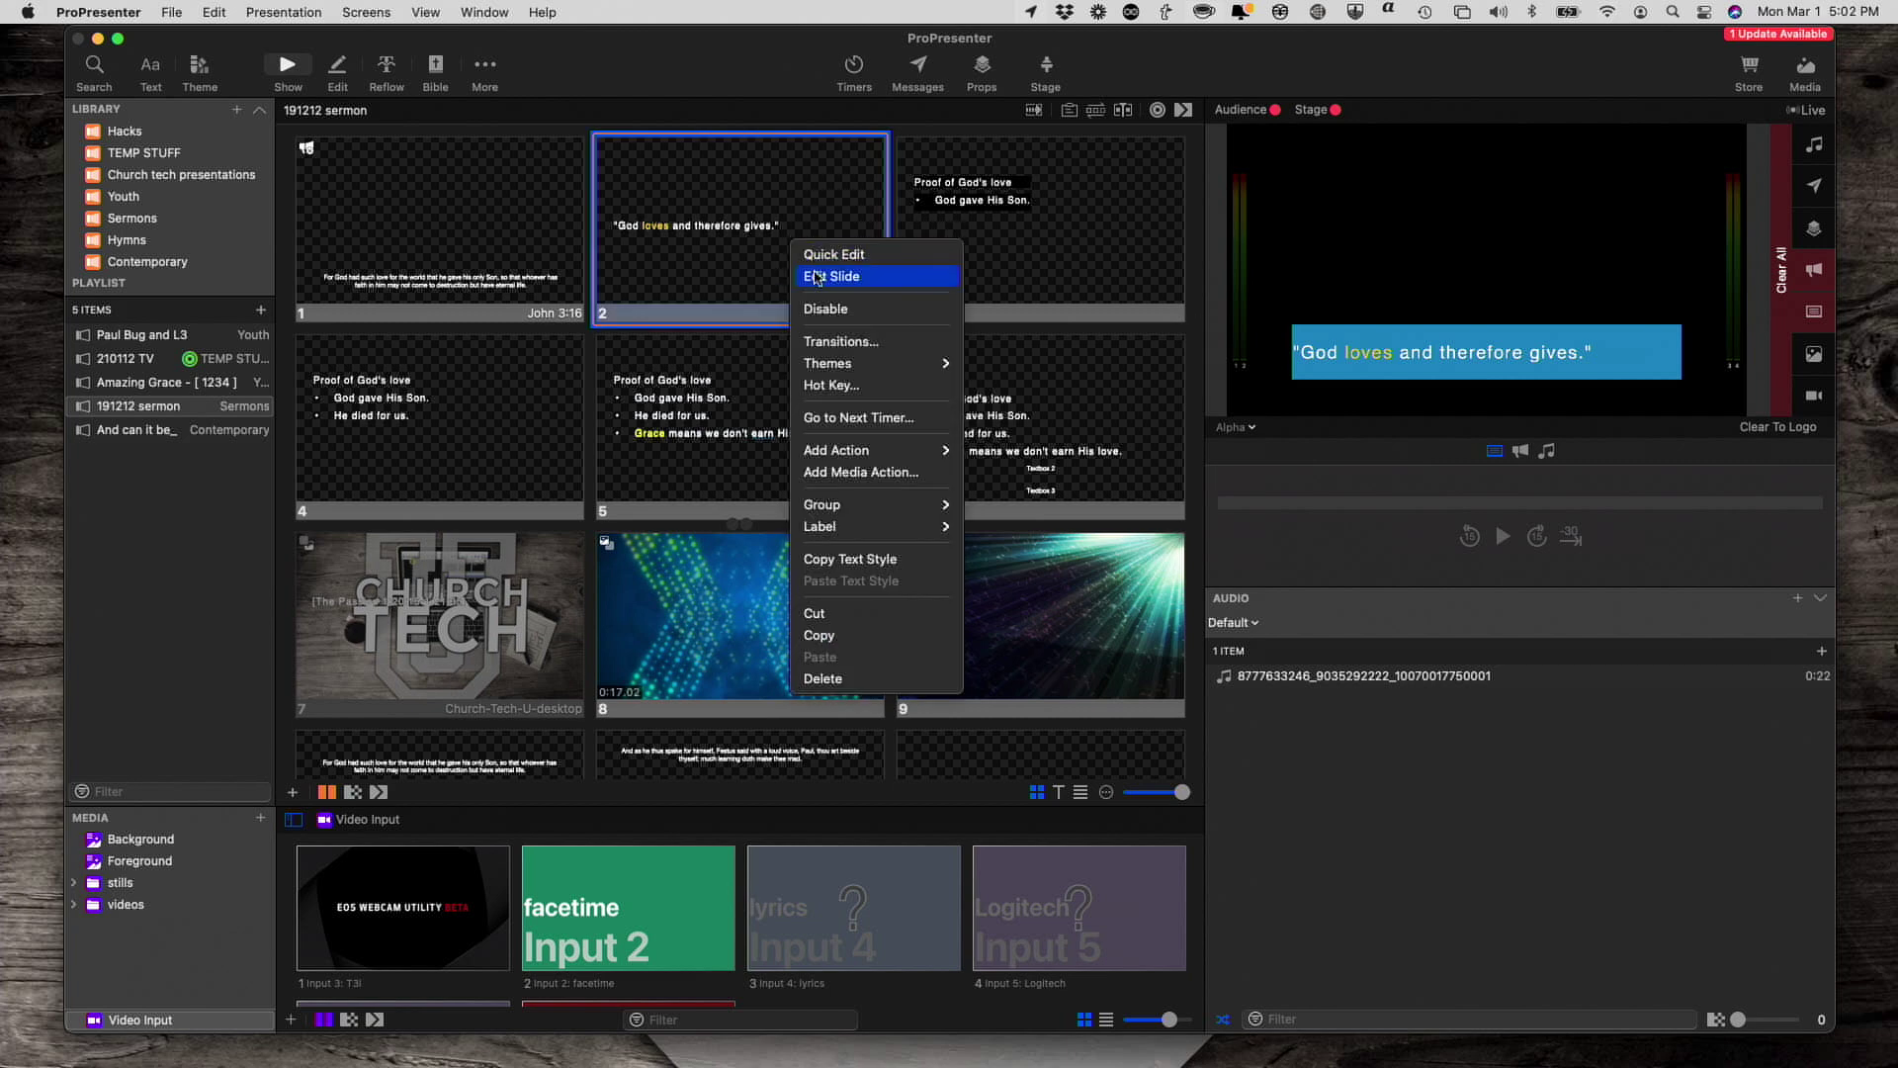
{"action": "left_click", "coordinate": [817, 277]}
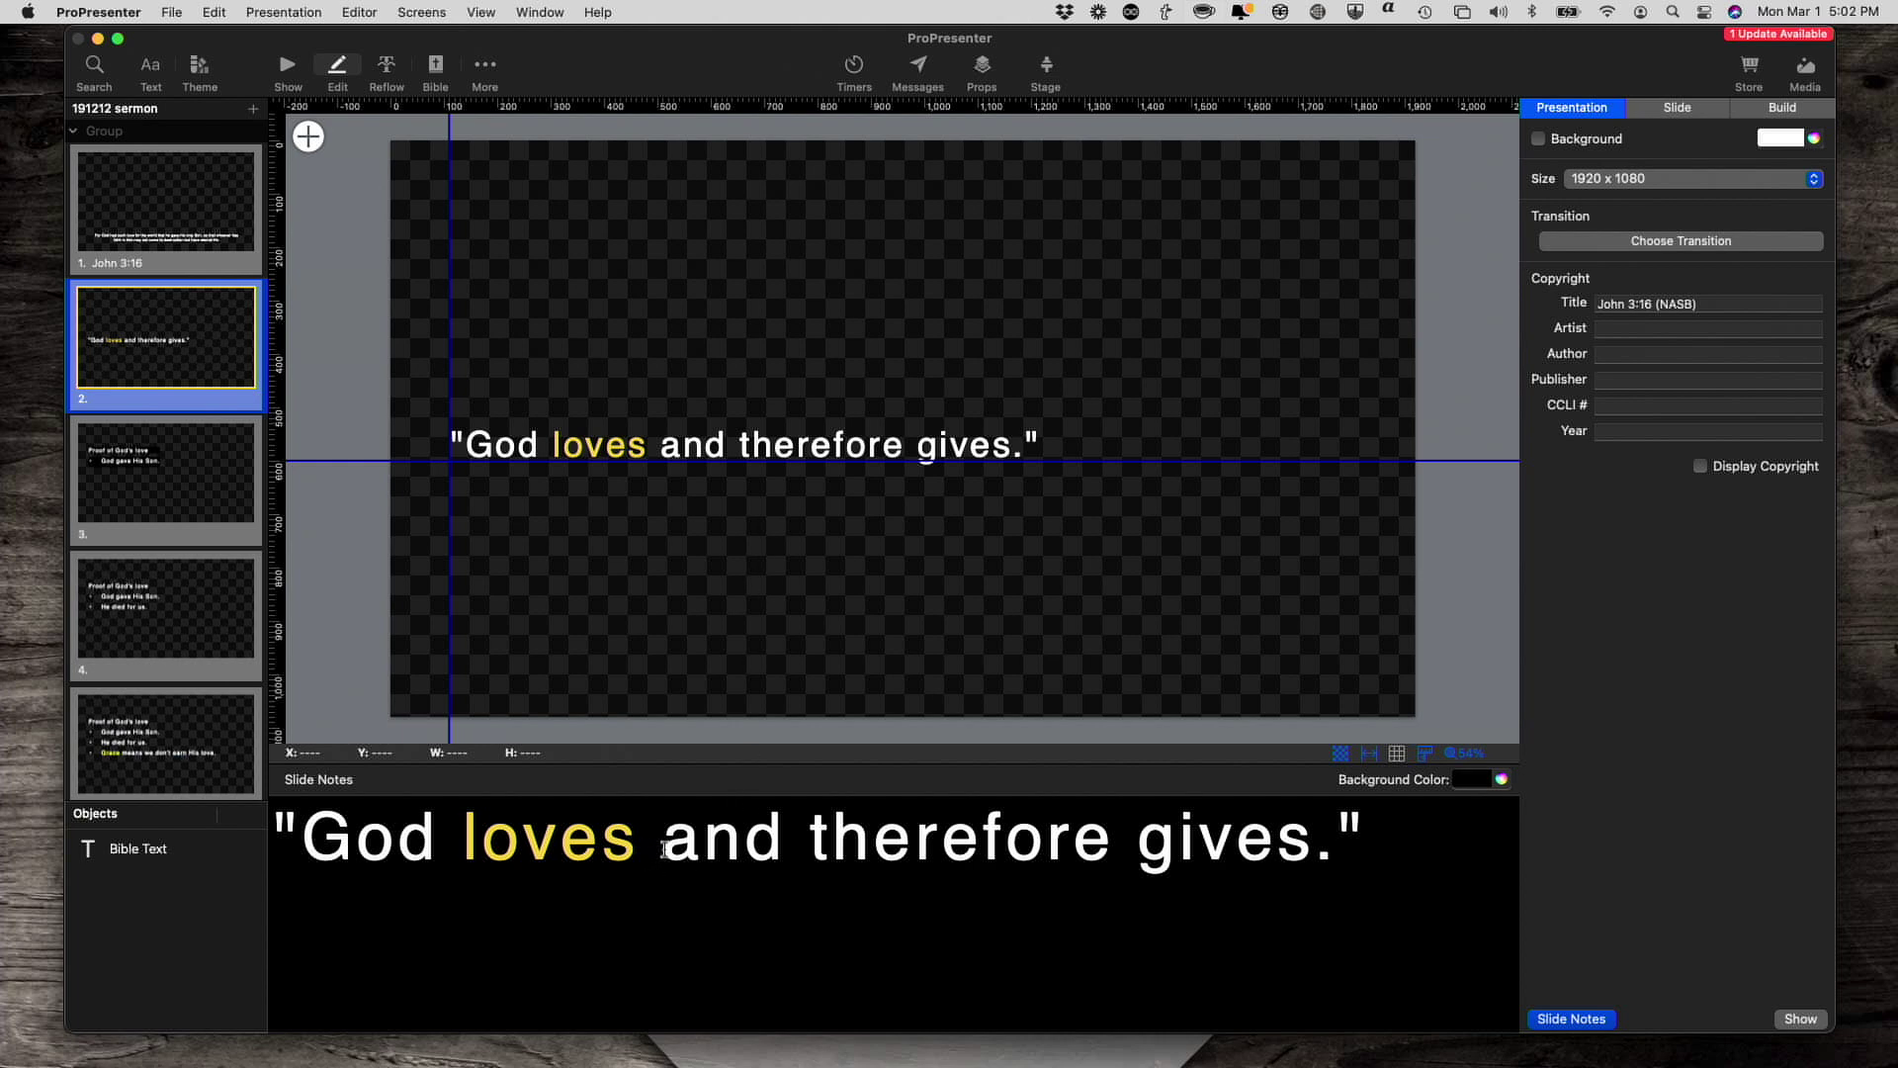
{"action": "left_click_drag", "start_coordinate": [662, 848], "coordinate": [790, 855]}
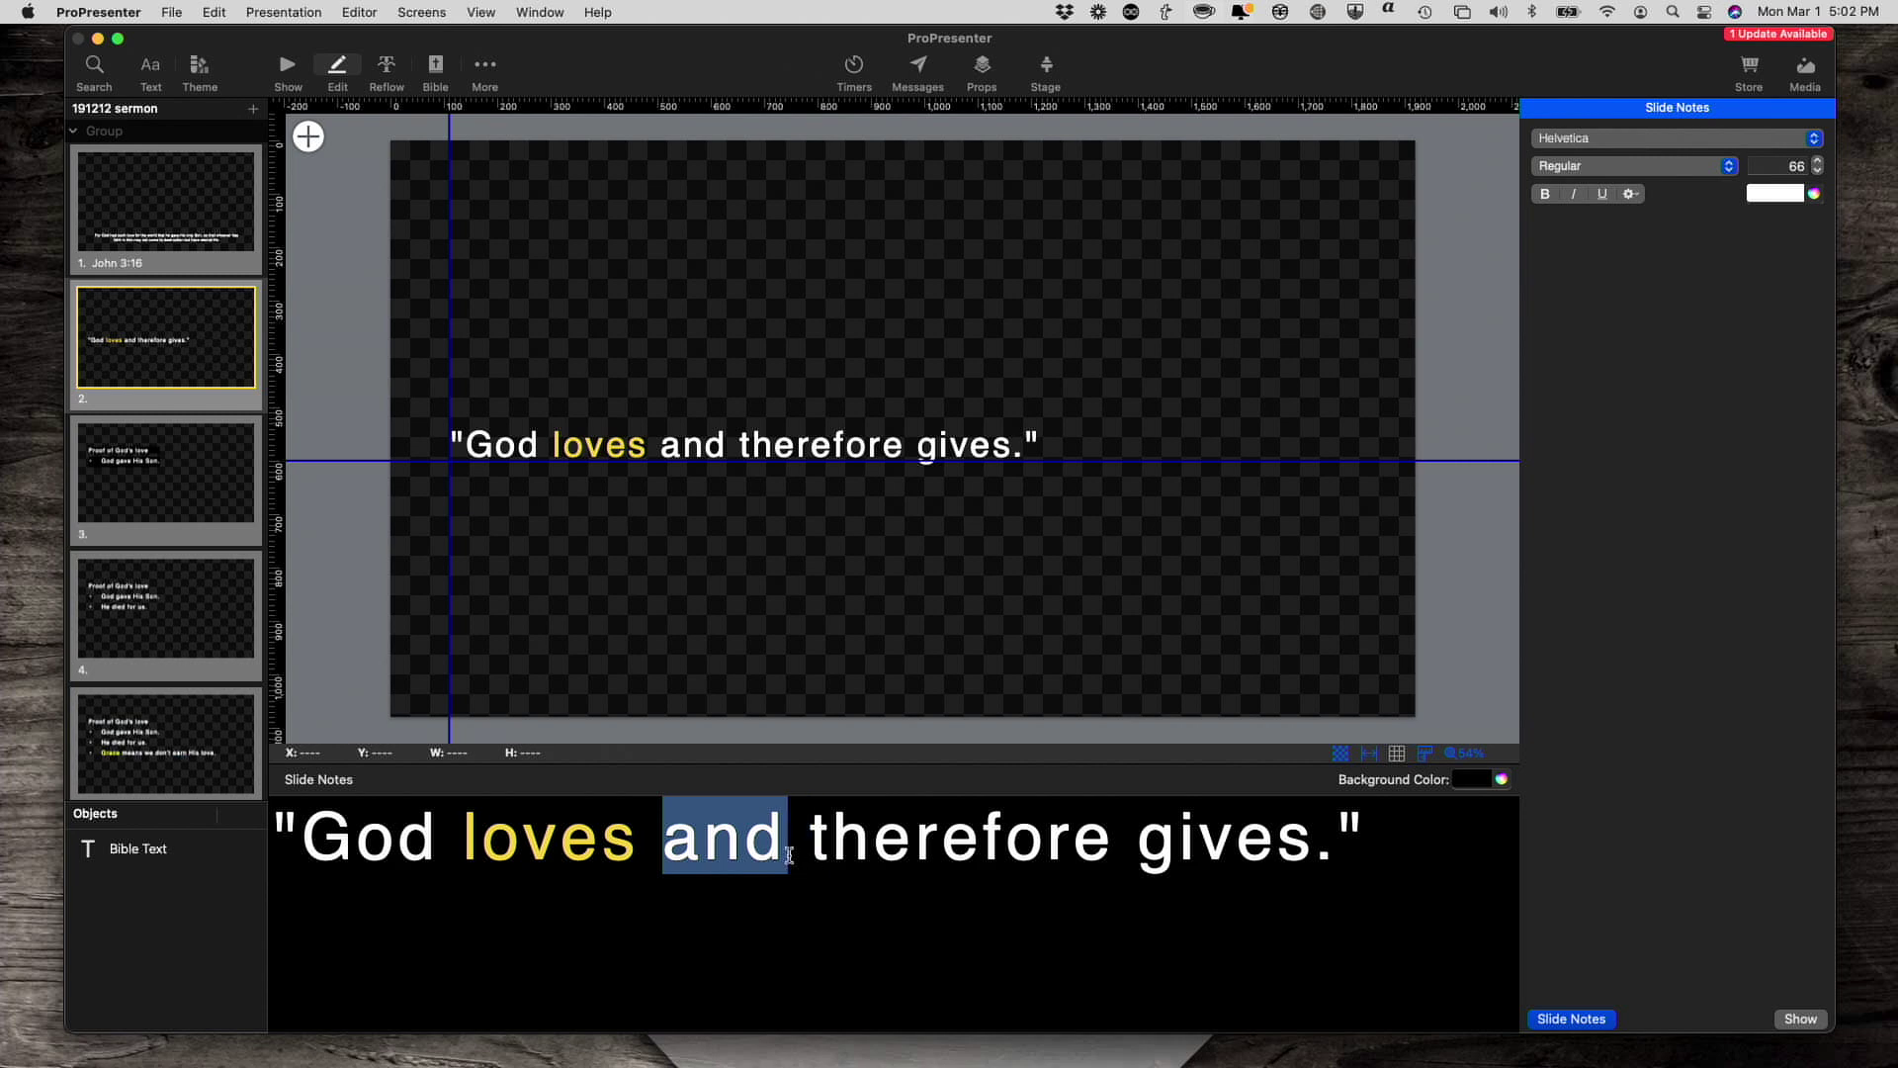
{"action": "left_click", "coordinate": [1142, 846]}
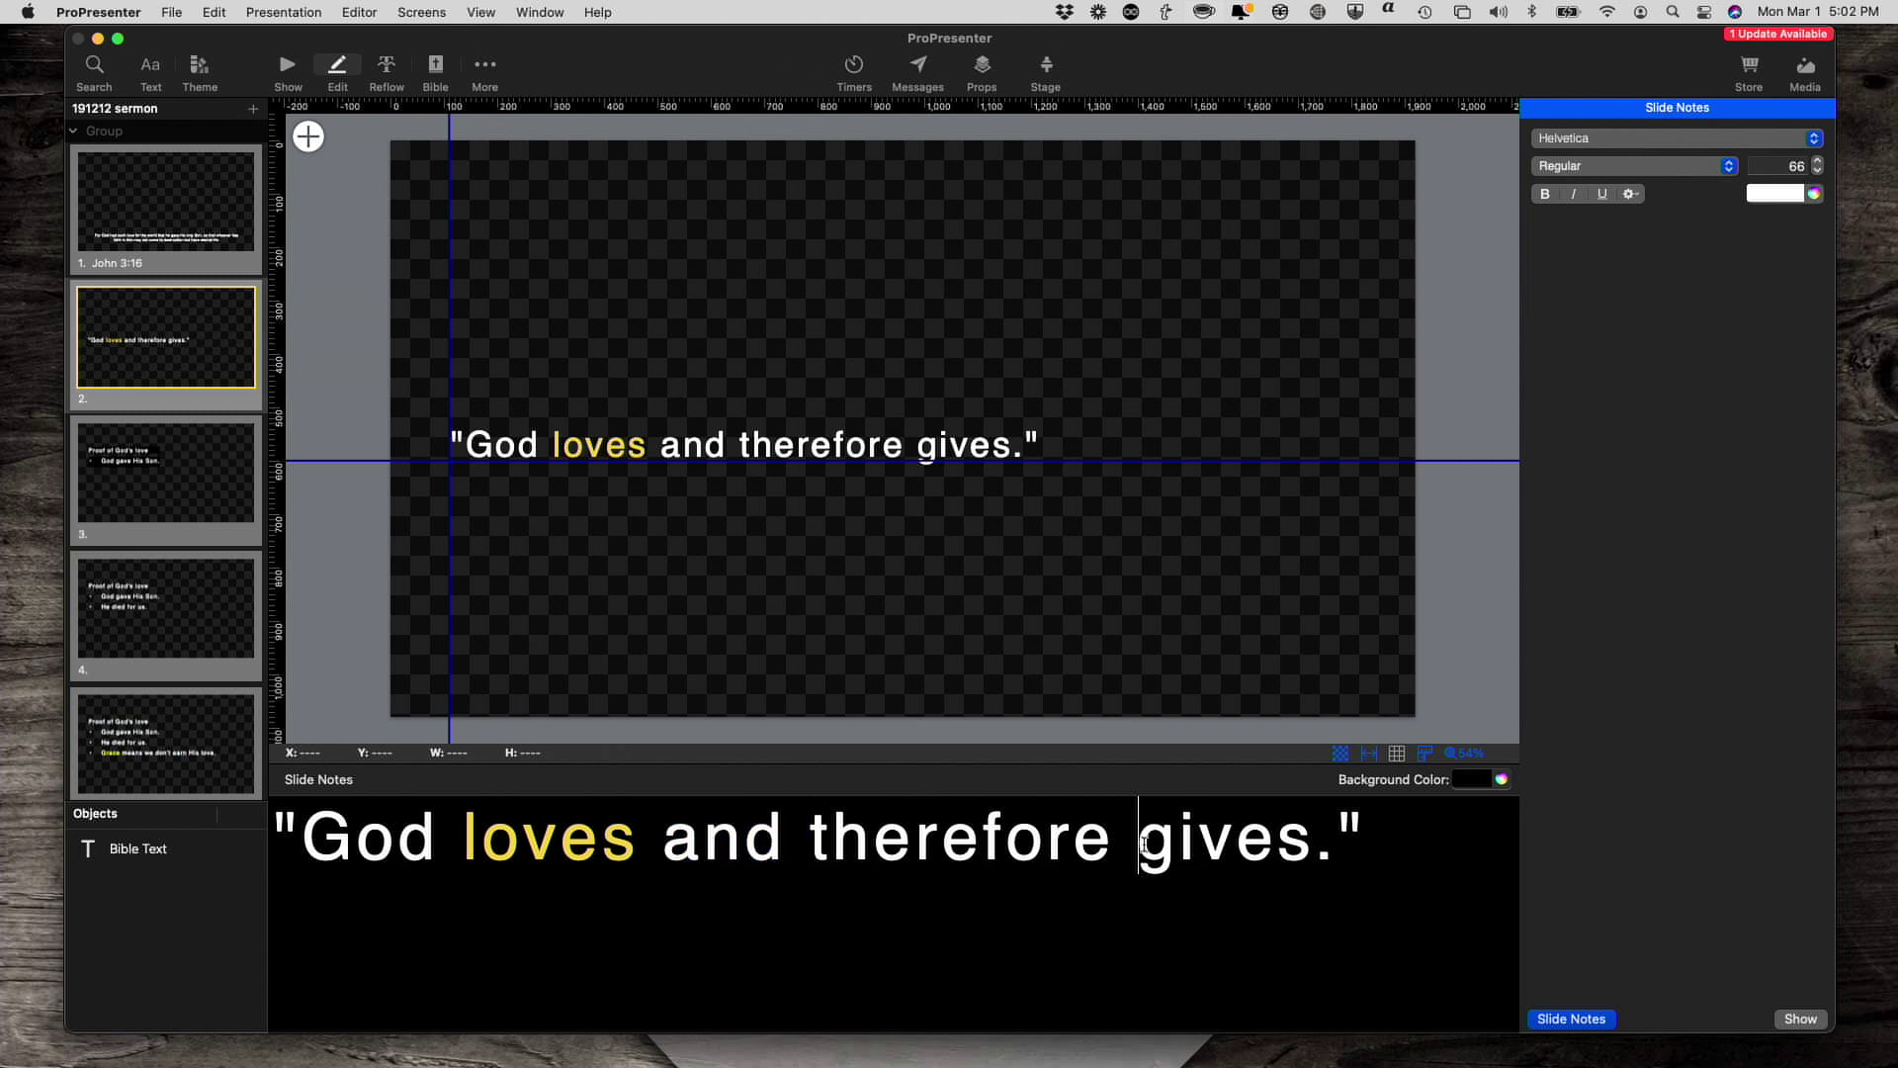
{"action": "left_click_drag", "start_coordinate": [1142, 846], "coordinate": [1298, 852]}
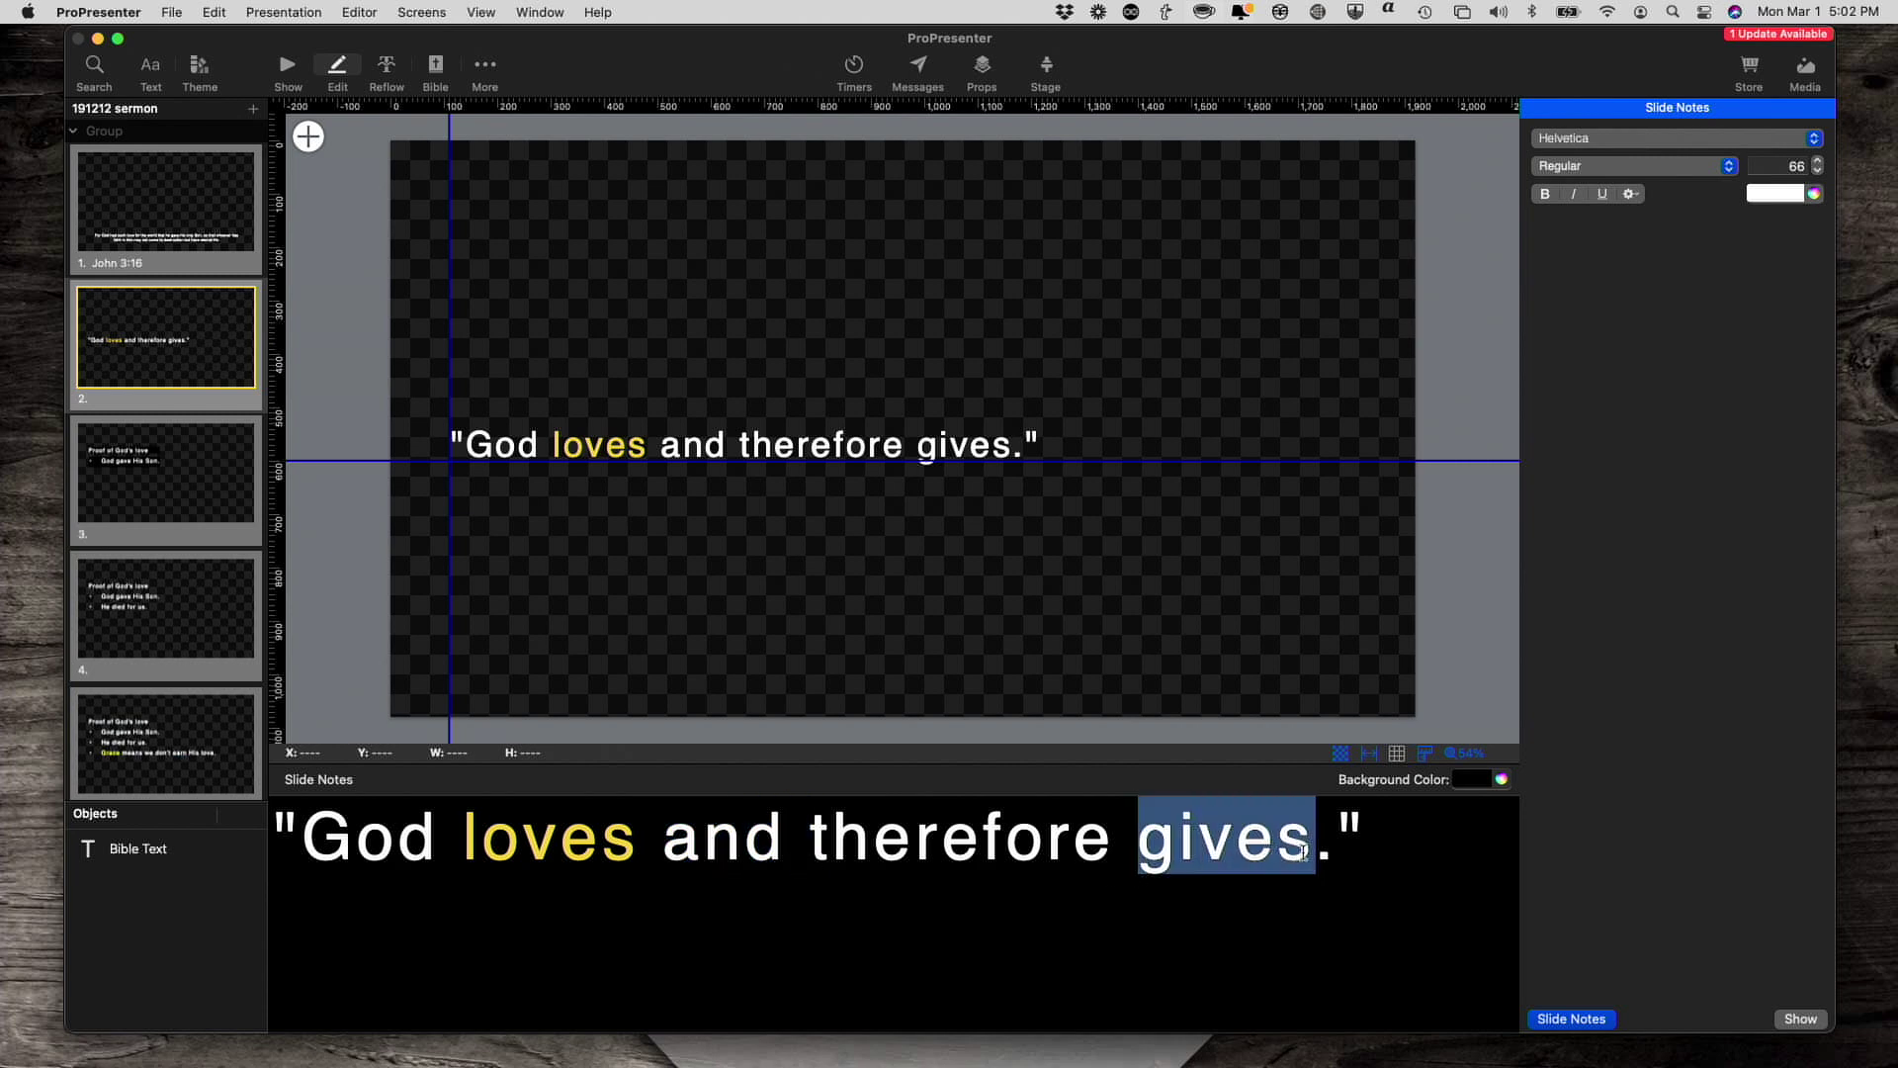
{"action": "left_click", "coordinate": [1786, 195]}
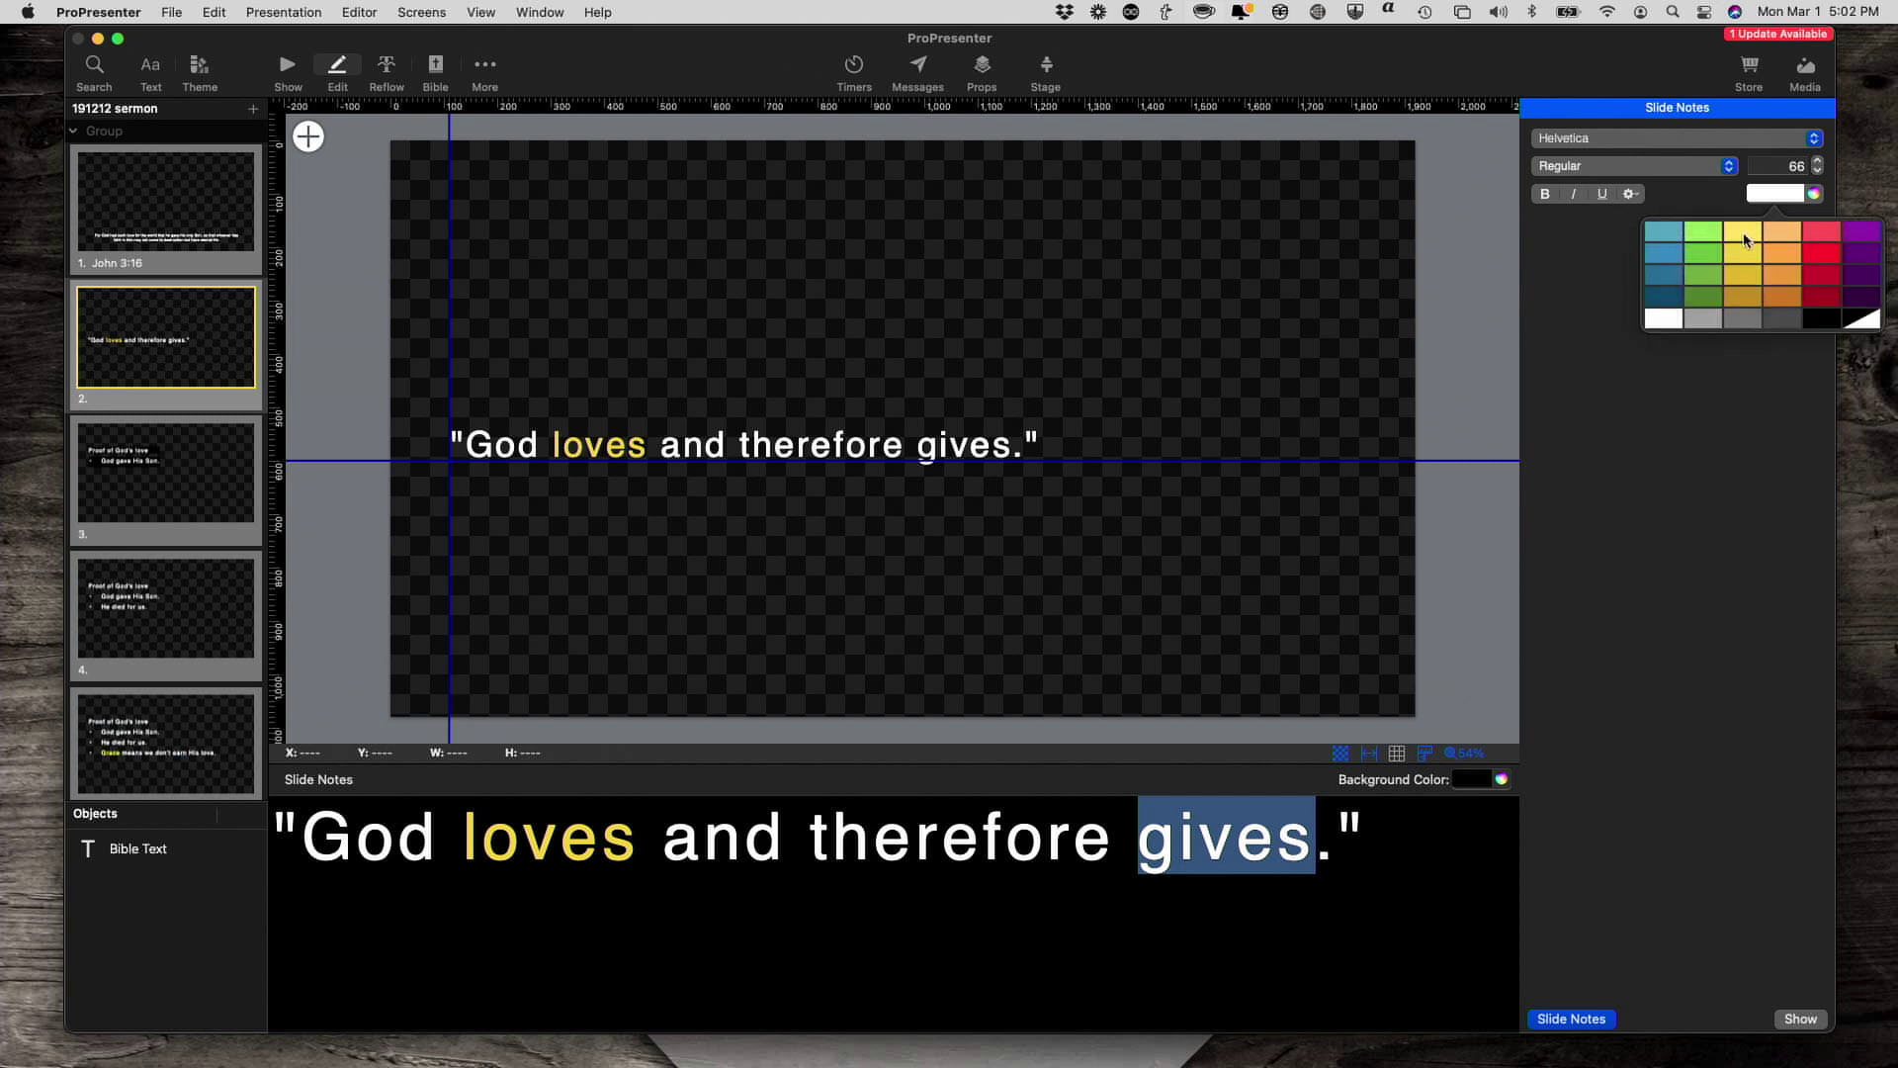
{"action": "left_click", "coordinate": [1745, 236]}
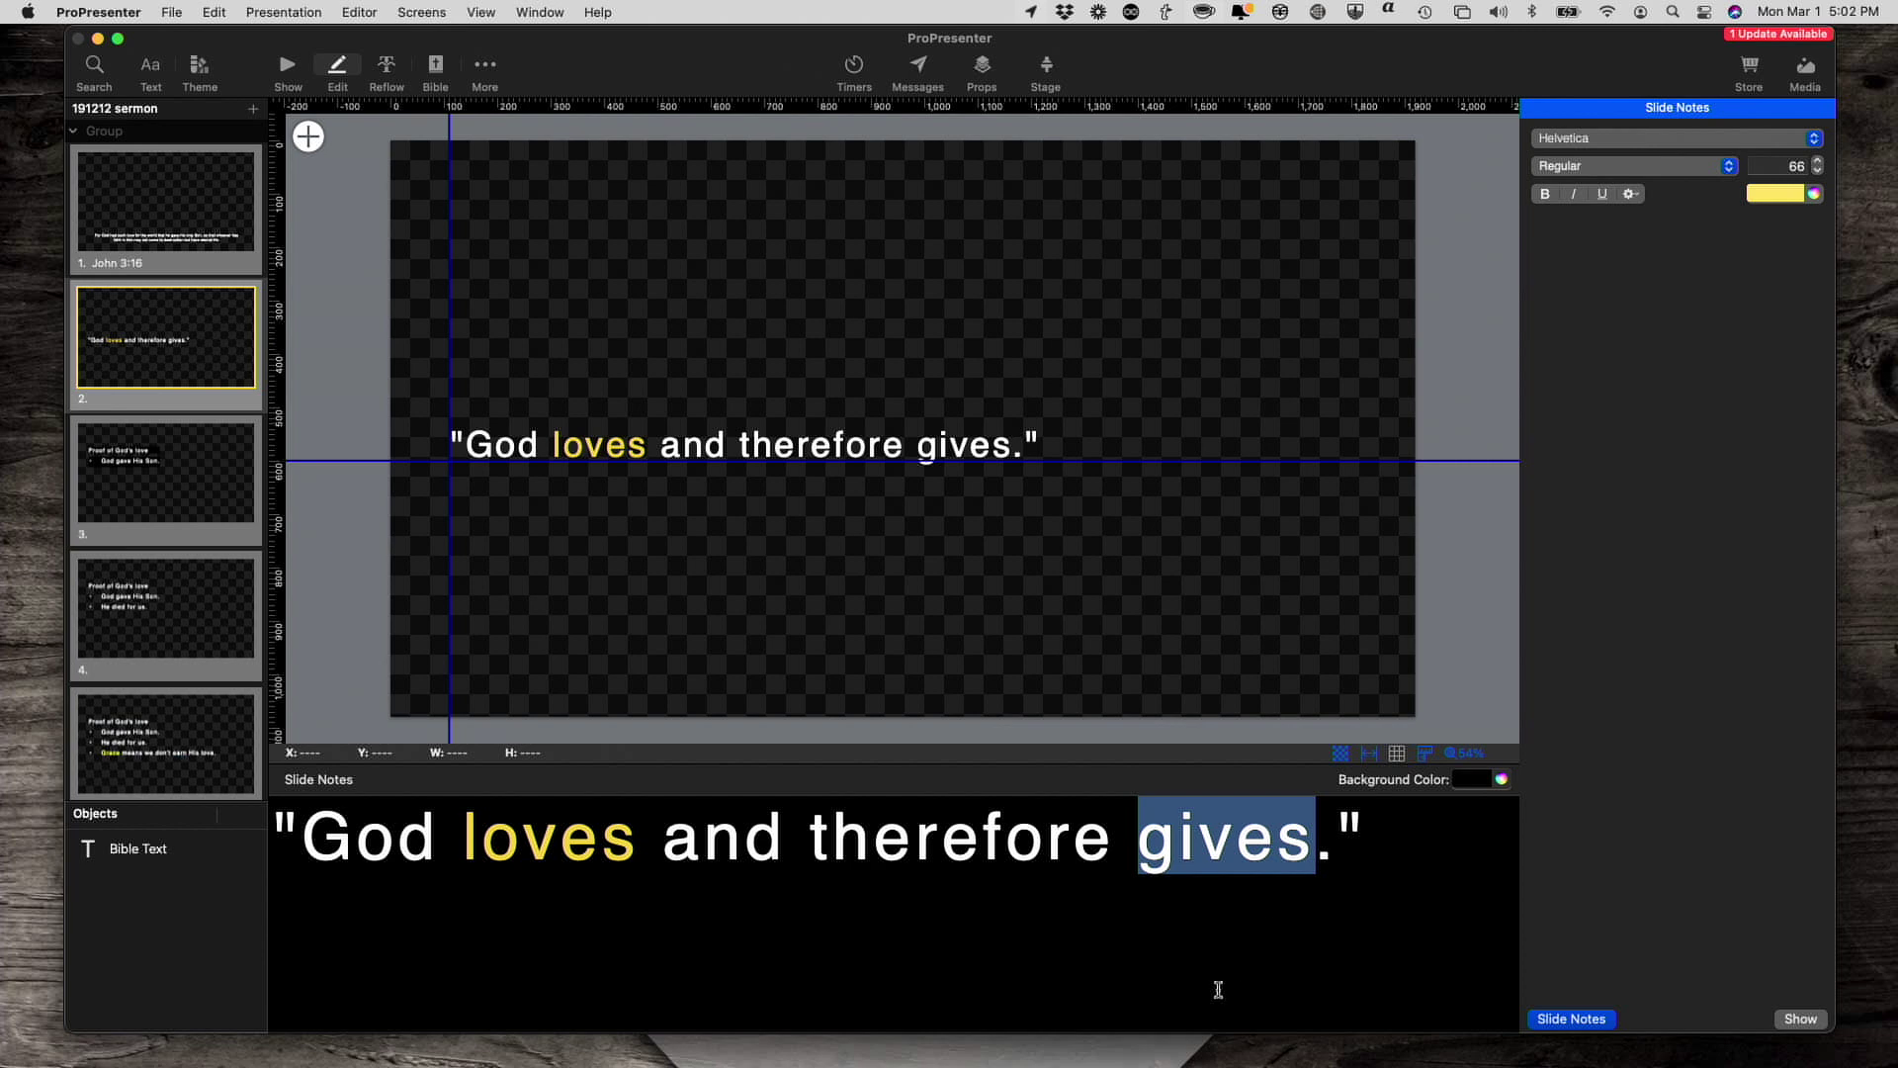
{"action": "left_click", "coordinate": [1222, 955]}
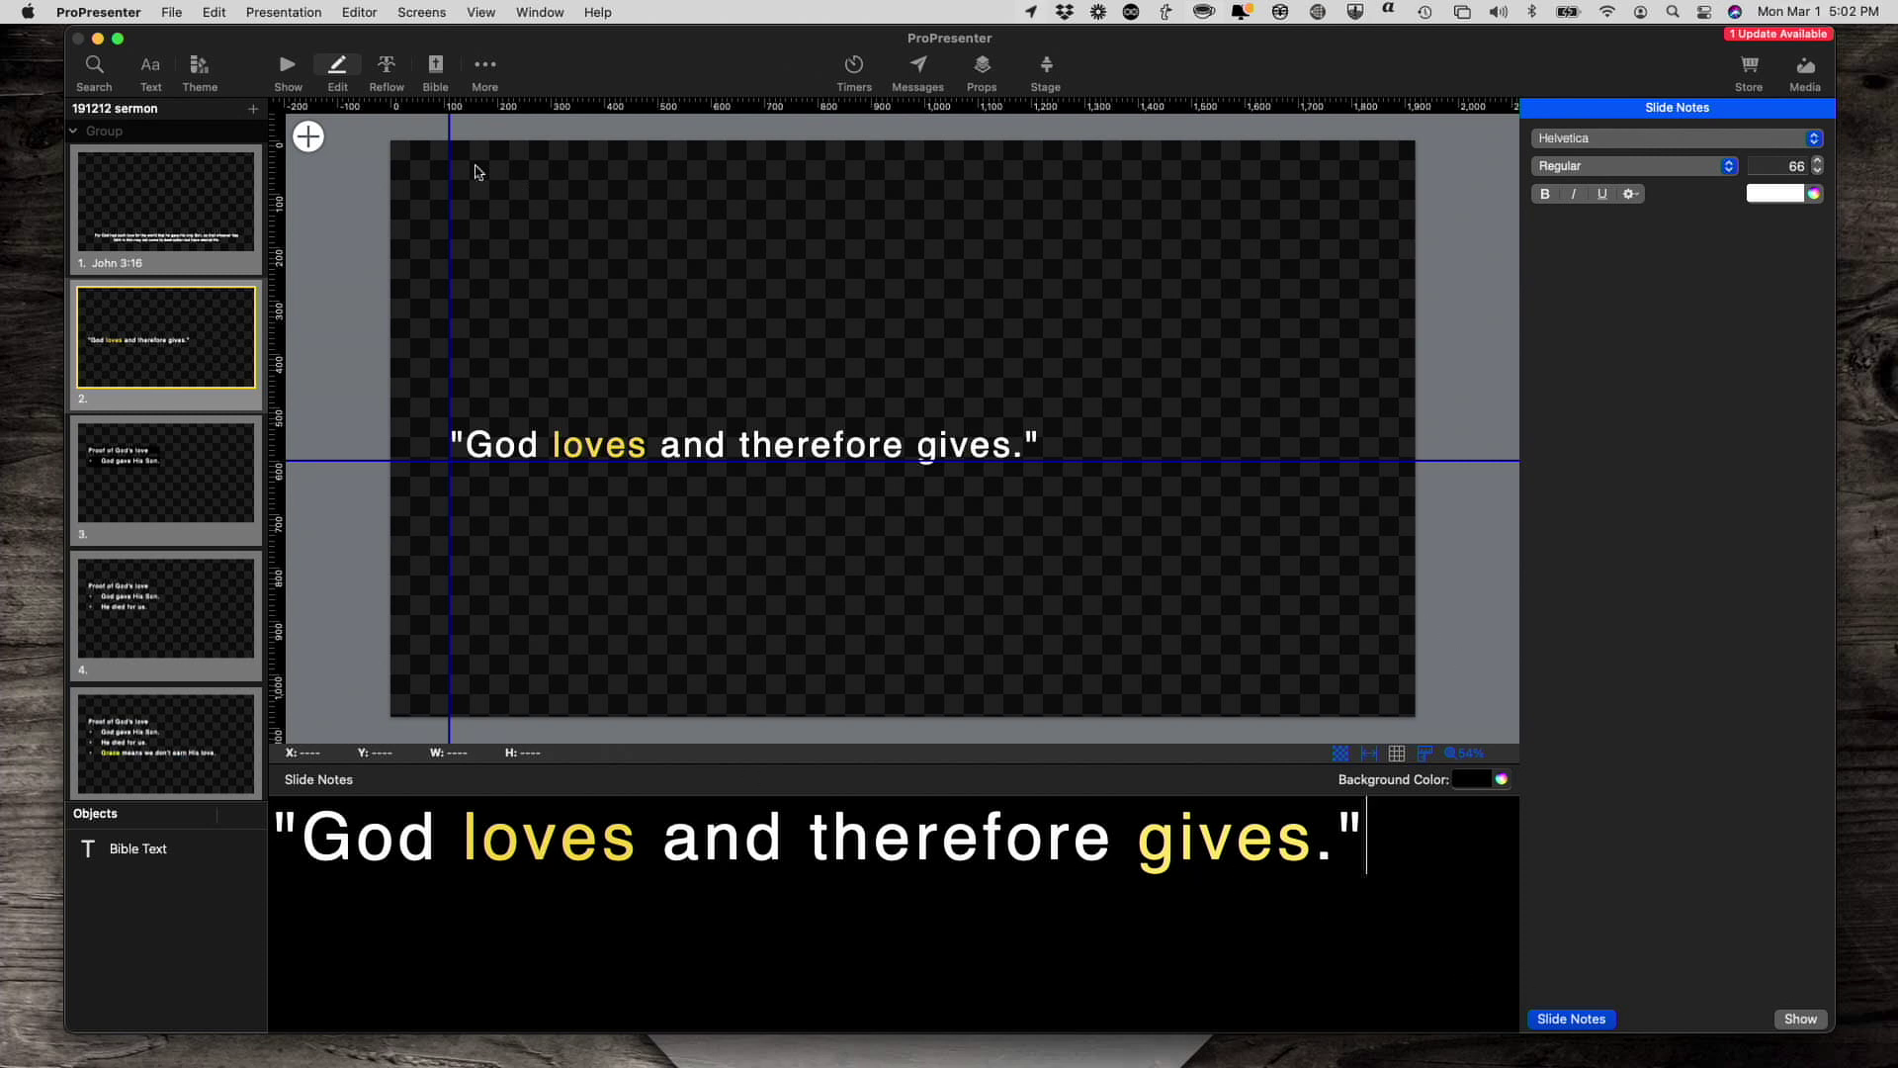
{"action": "left_click", "coordinate": [287, 68]}
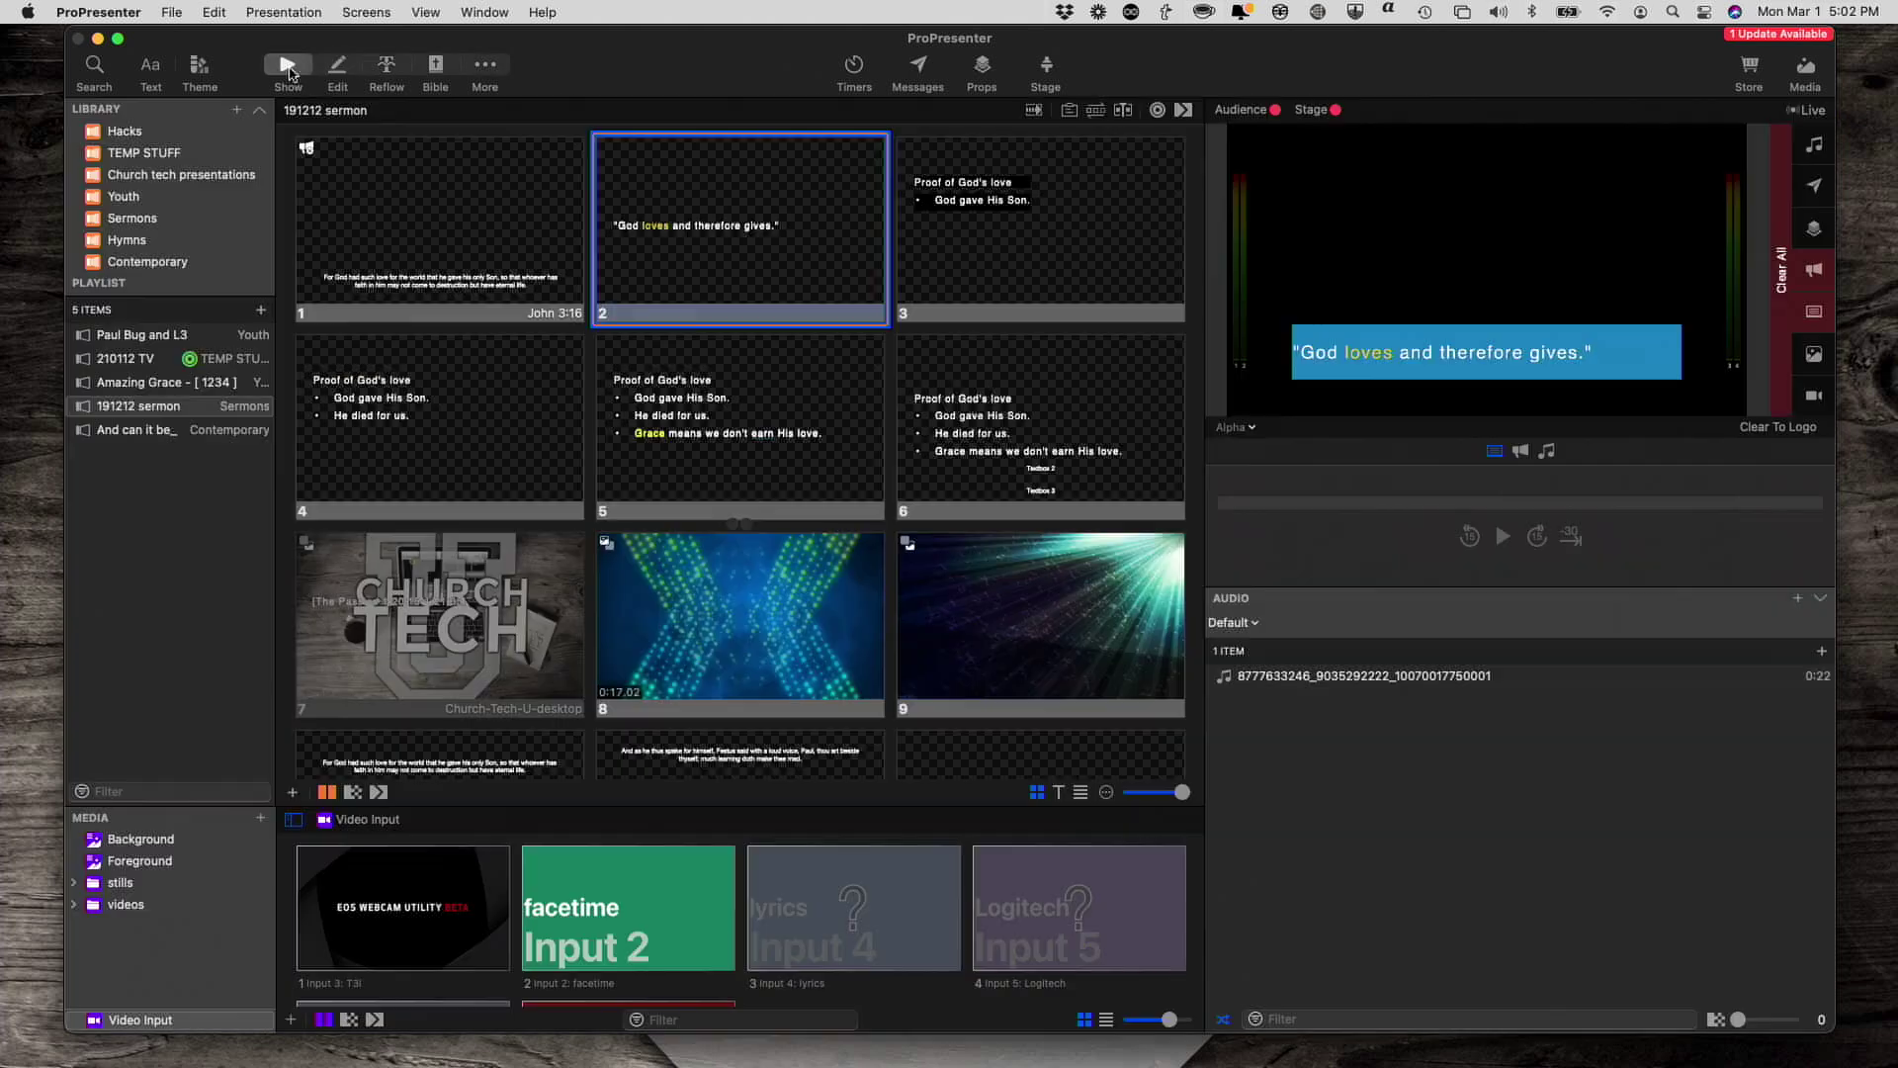
- Send slide 2 live, then switch the preview screen back from Alpha to lyrics
{"action": "left_click", "coordinate": [791, 254]}
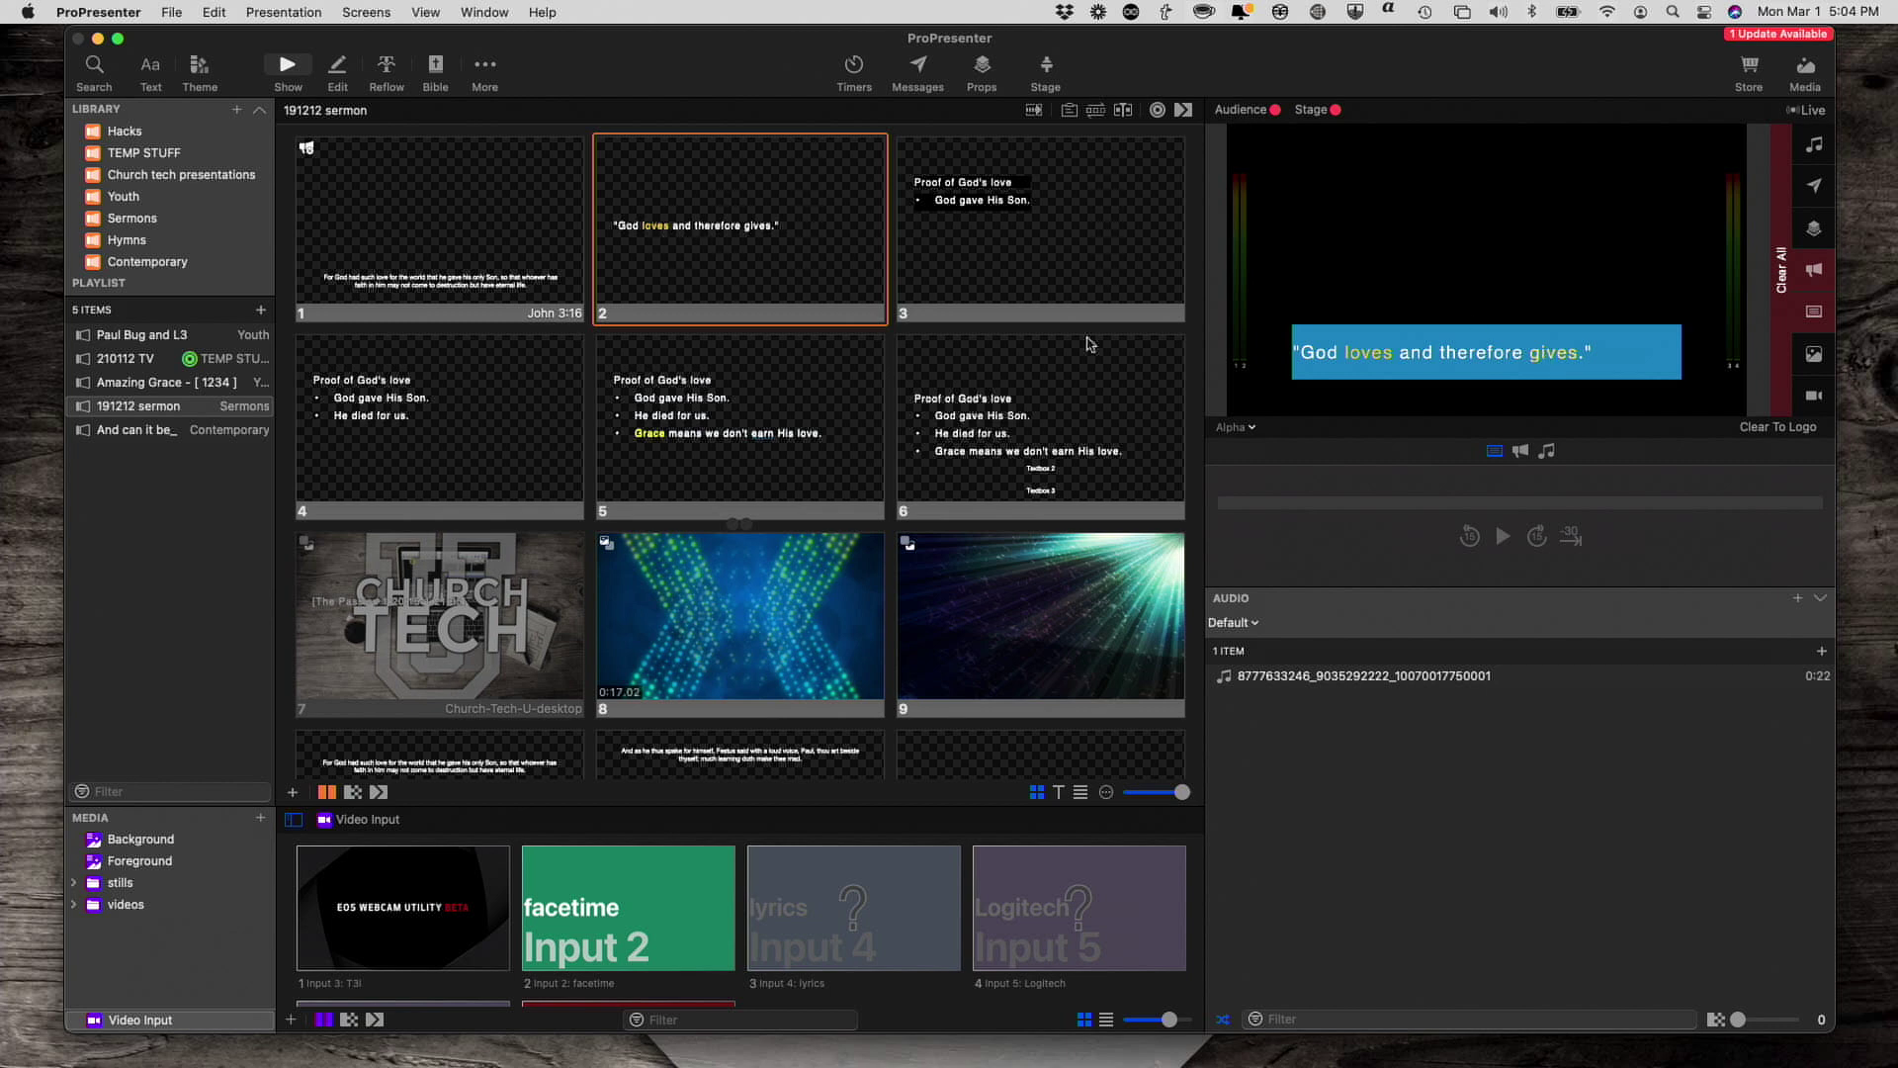
{"action": "left_click", "coordinate": [1250, 428]}
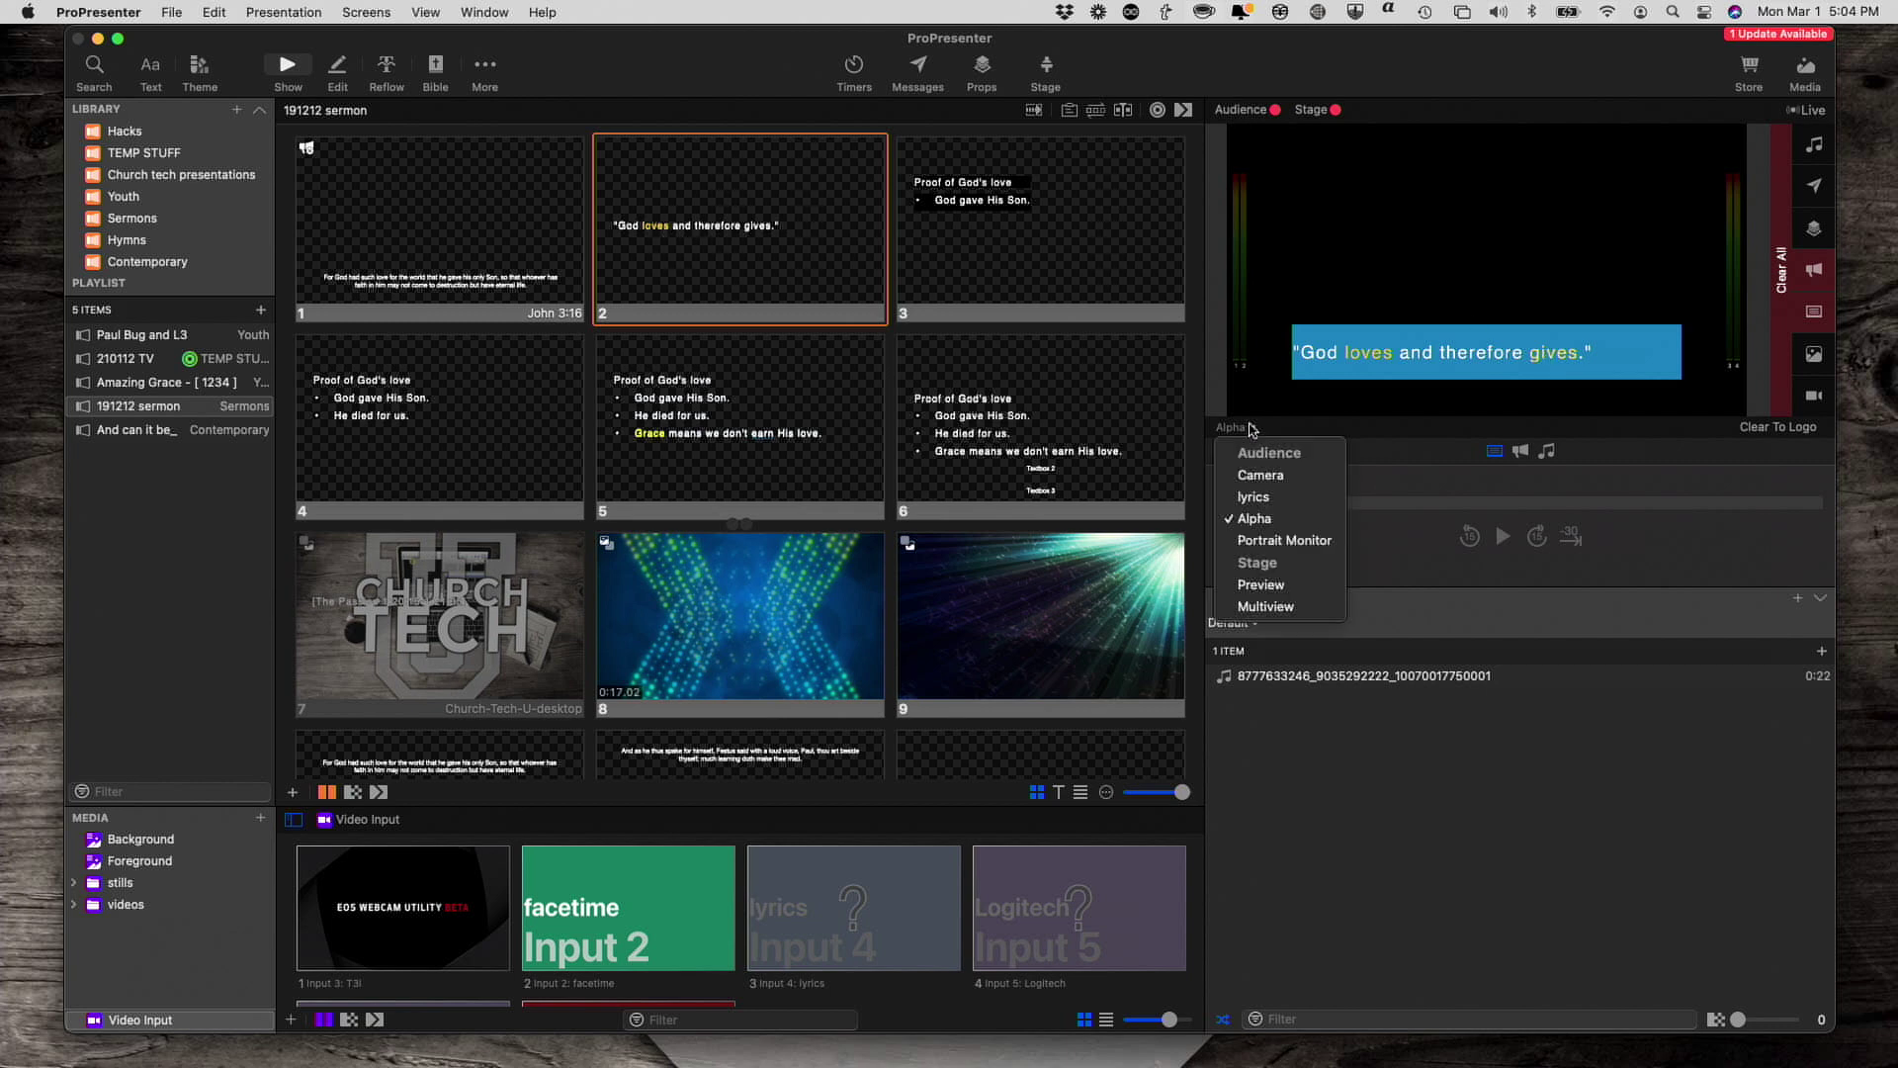
{"action": "left_click", "coordinate": [1251, 495]}
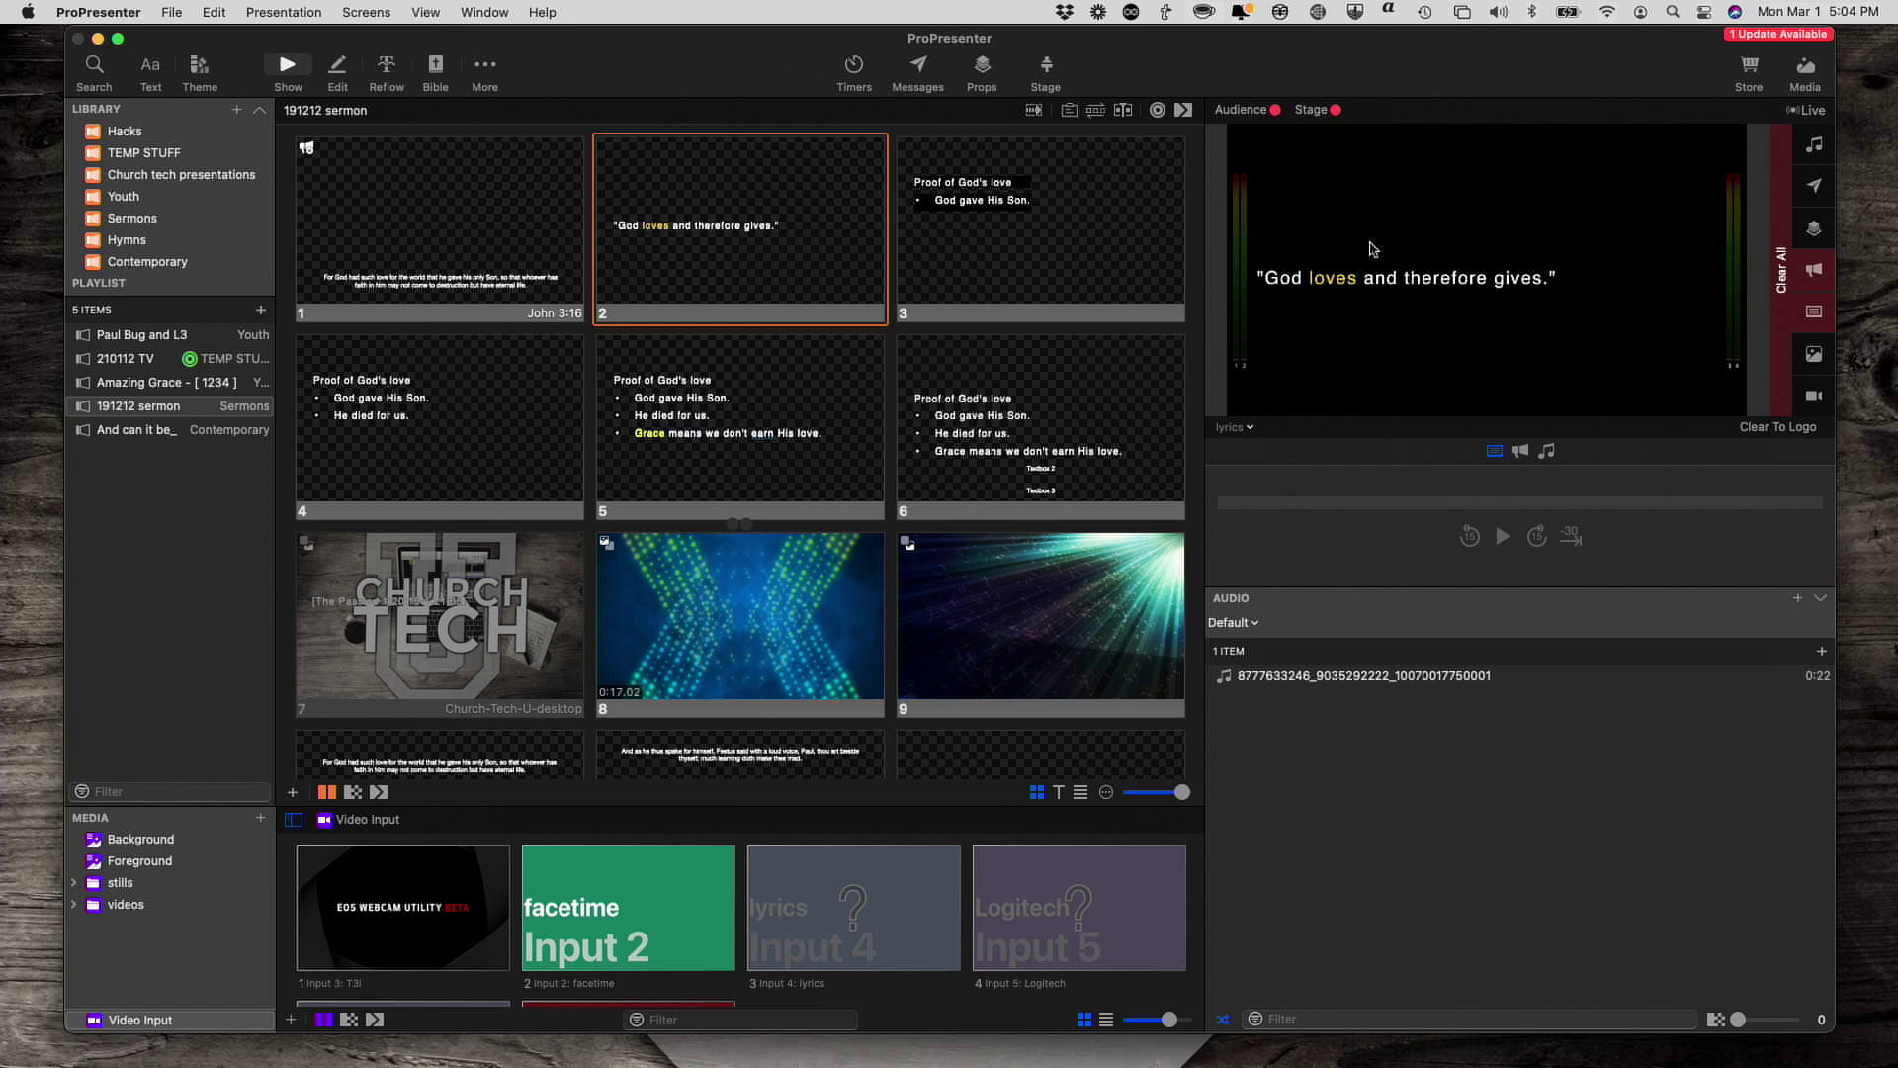